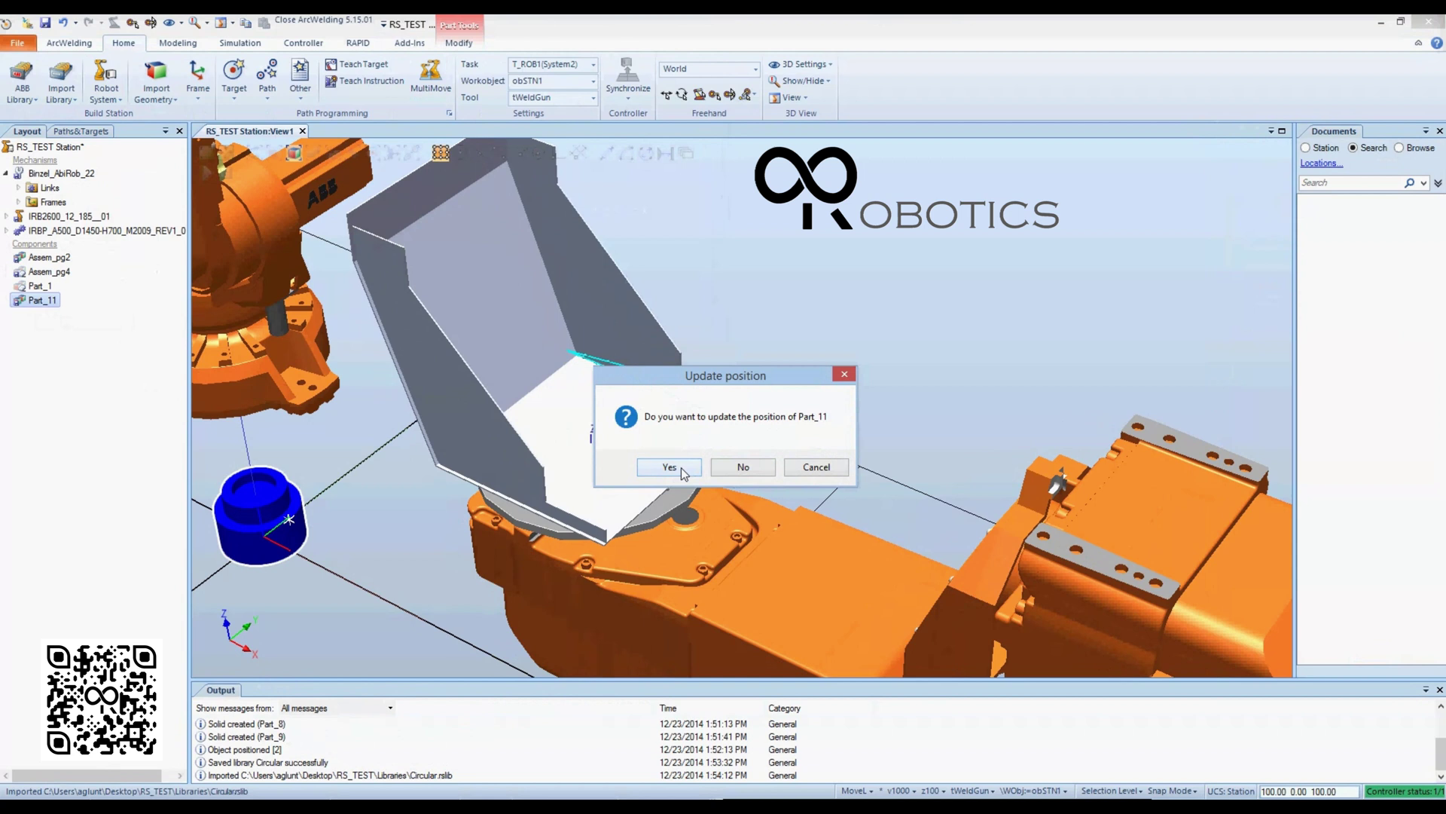
Accept updating the position of Part_11 for its attachment to the positioner.
left_click(669, 468)
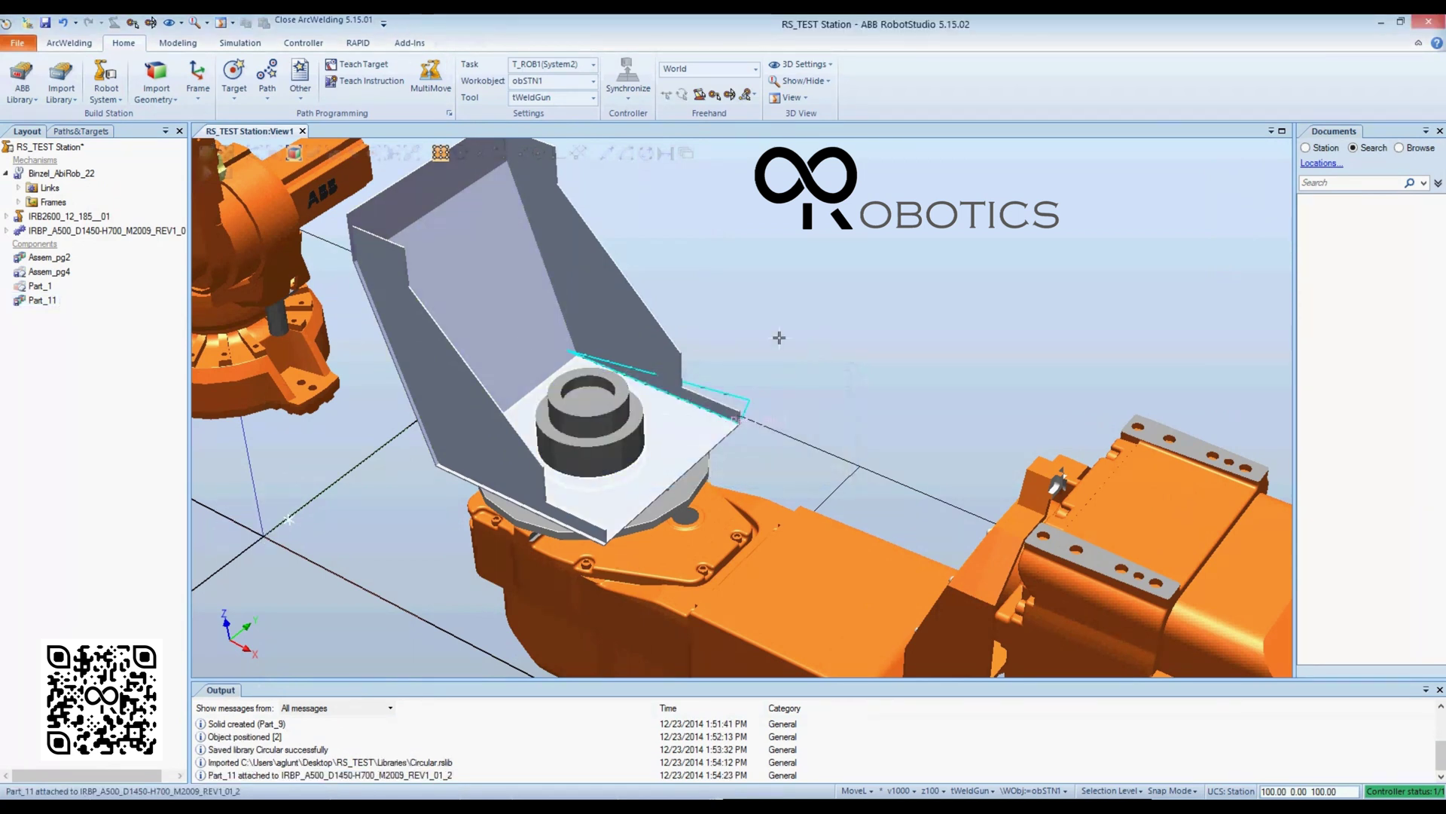
right_click(40, 300)
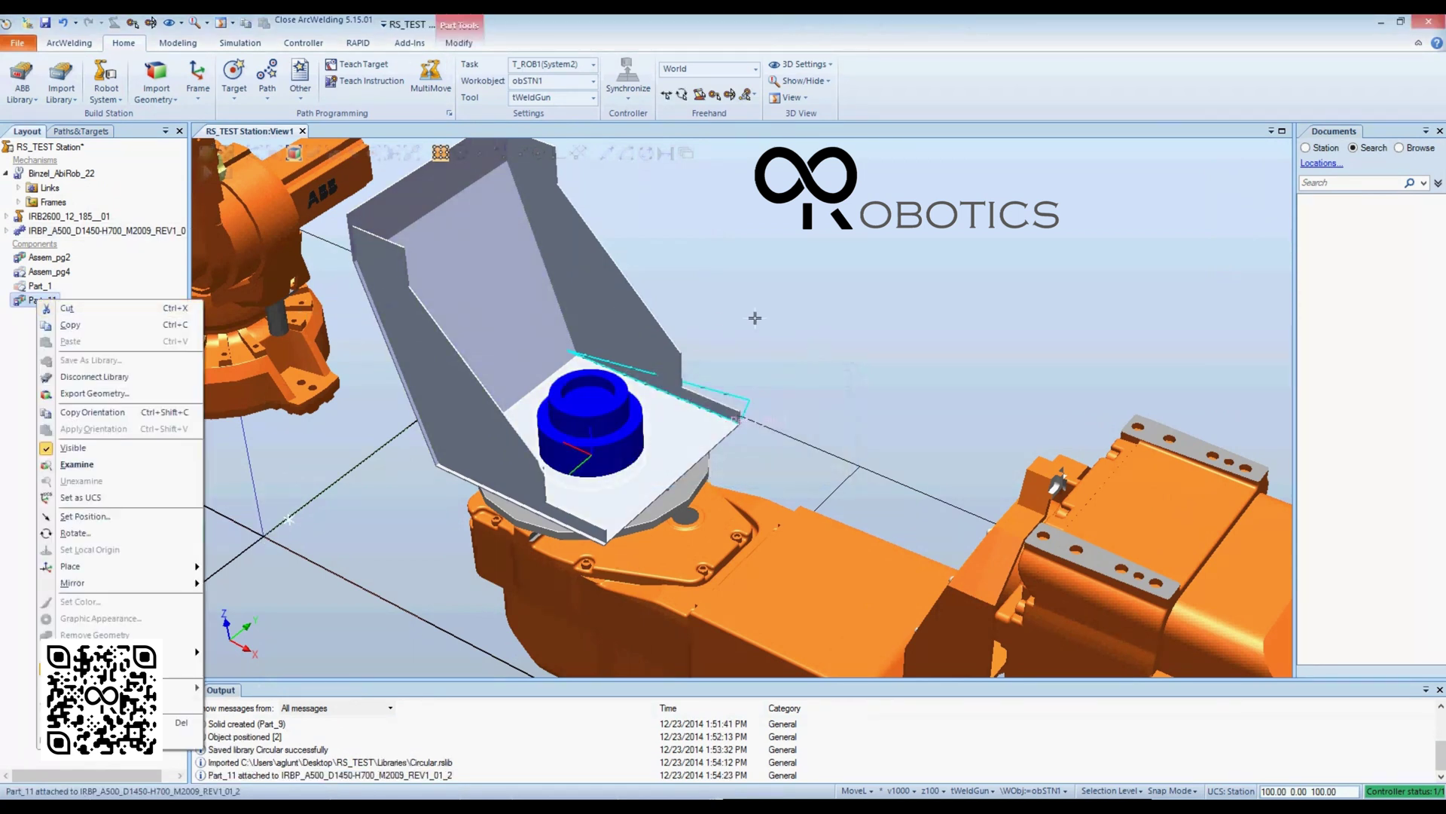
left_click(809, 296)
Hide the Assem_pg2 component so only the circular part remains on the positioner plate.
right_click(47, 257)
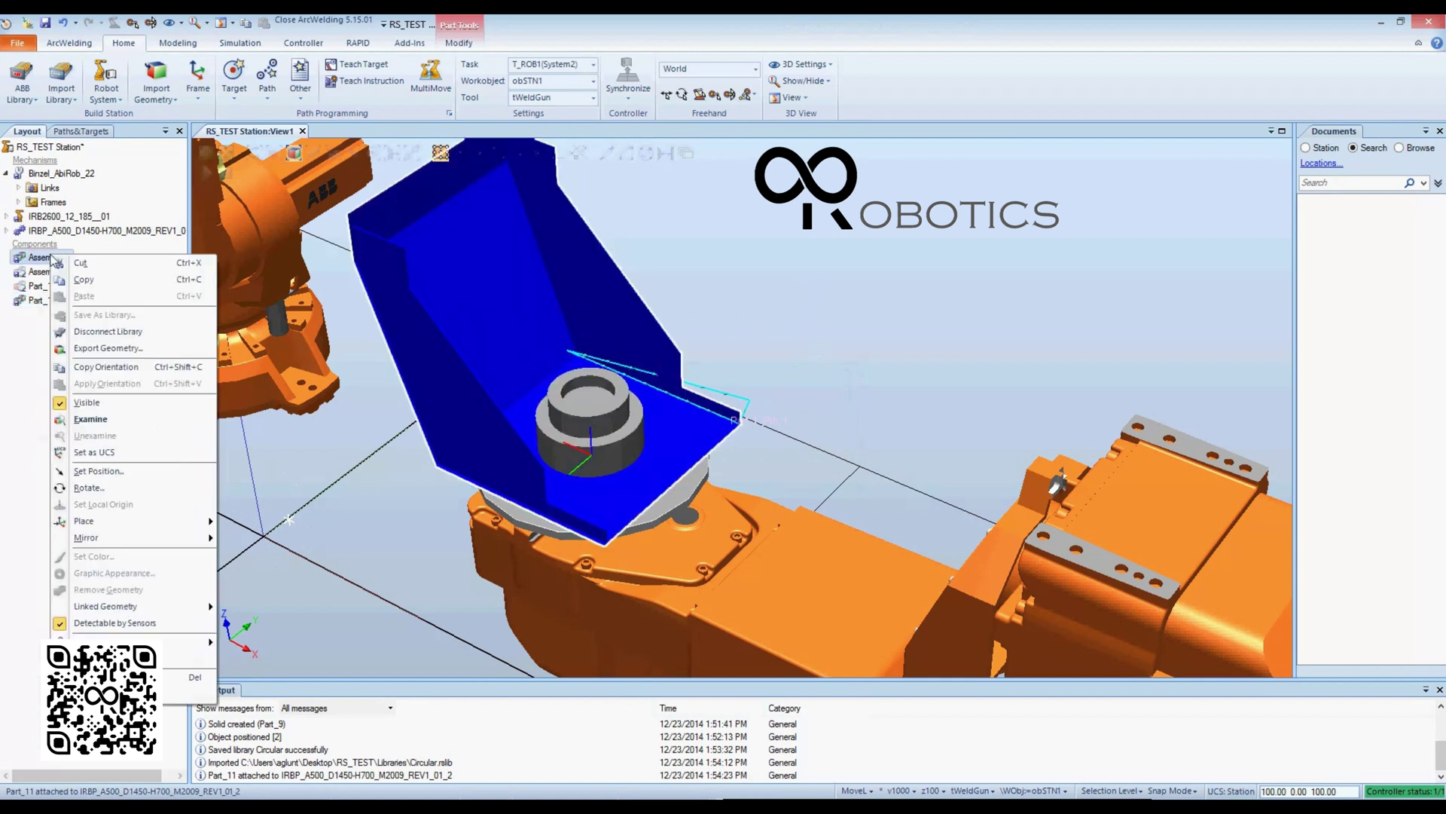
left_click(73, 405)
right_click(49, 261)
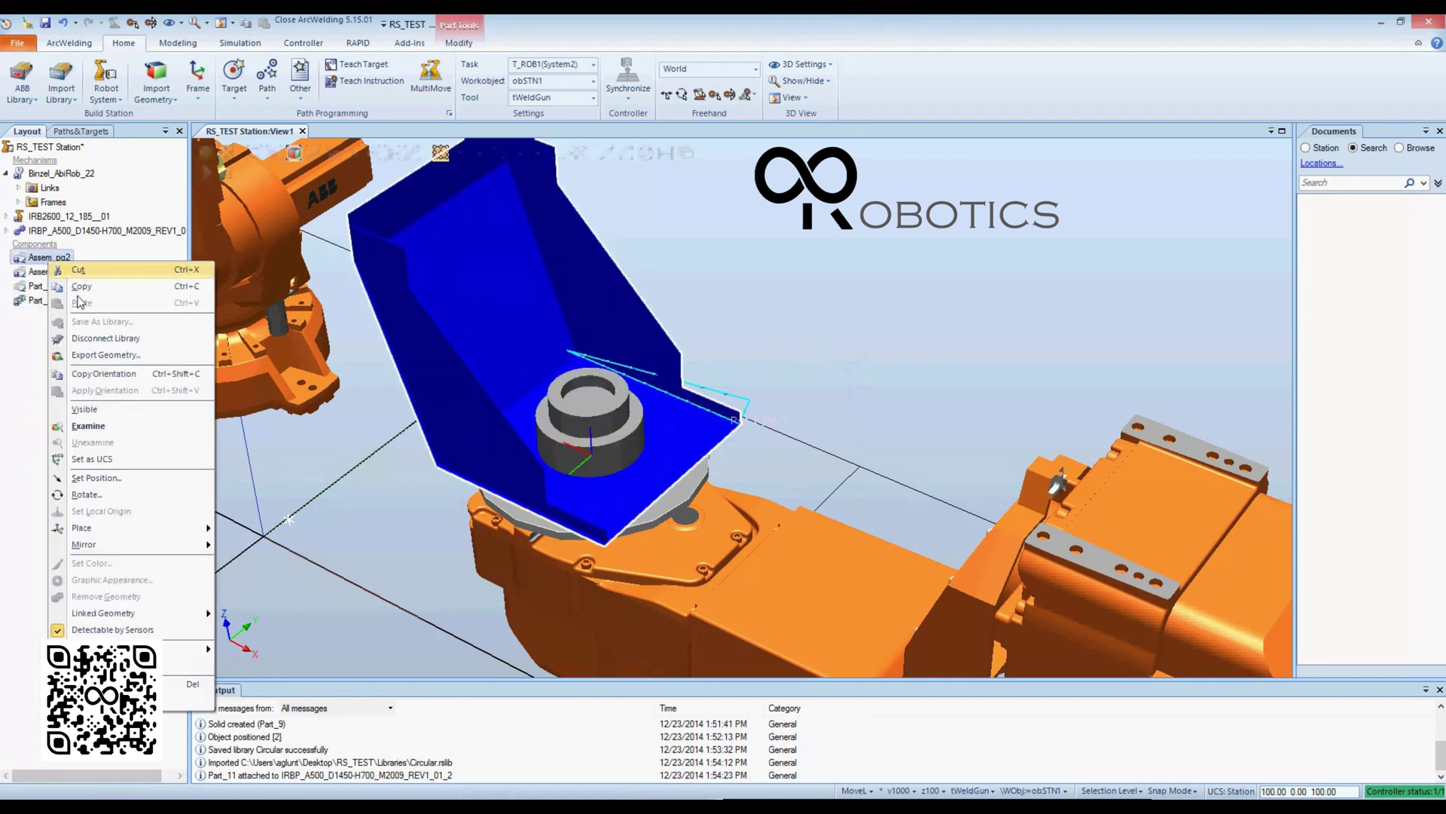
left_click(121, 413)
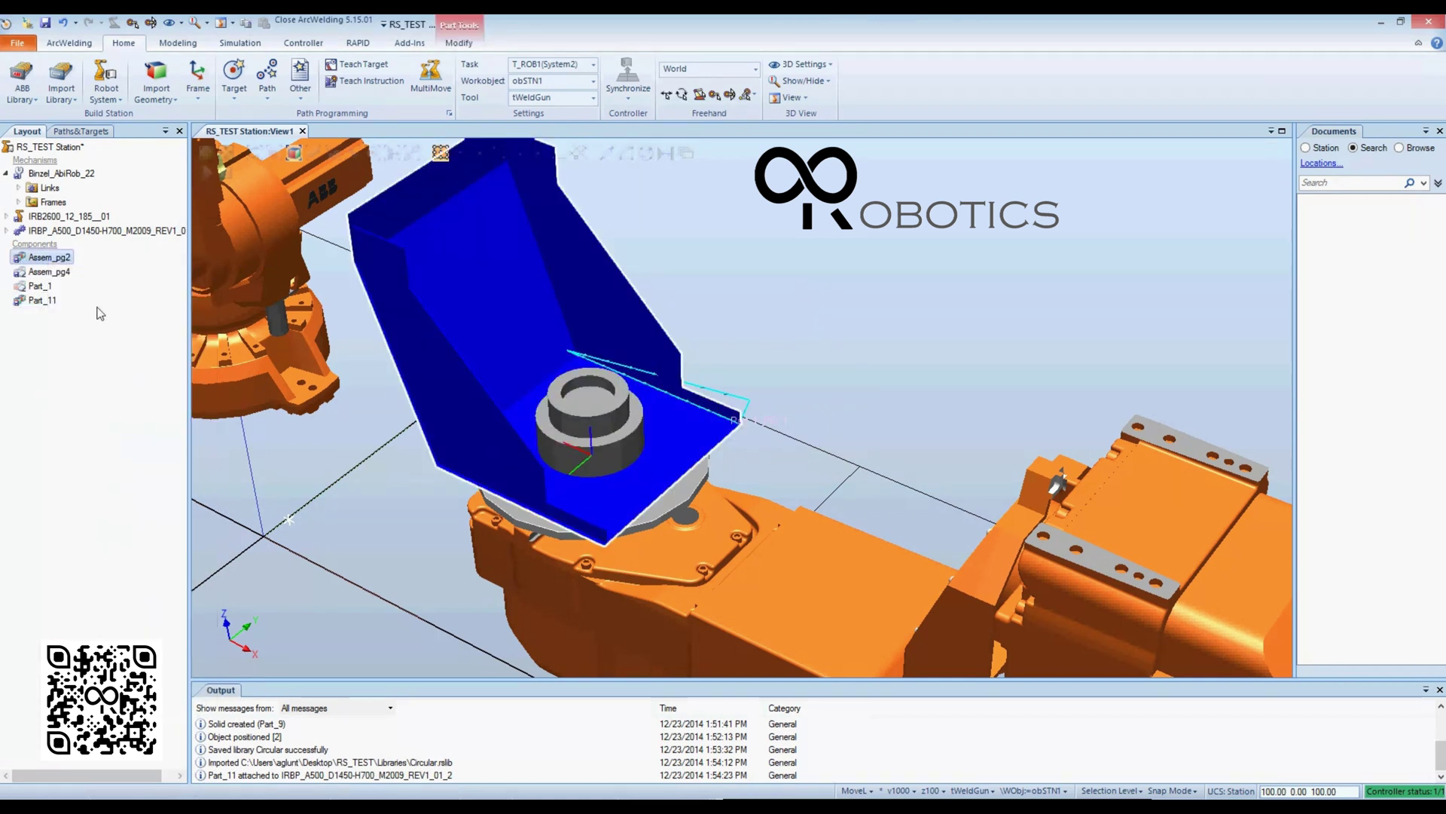
right_click(60, 259)
left_click(94, 408)
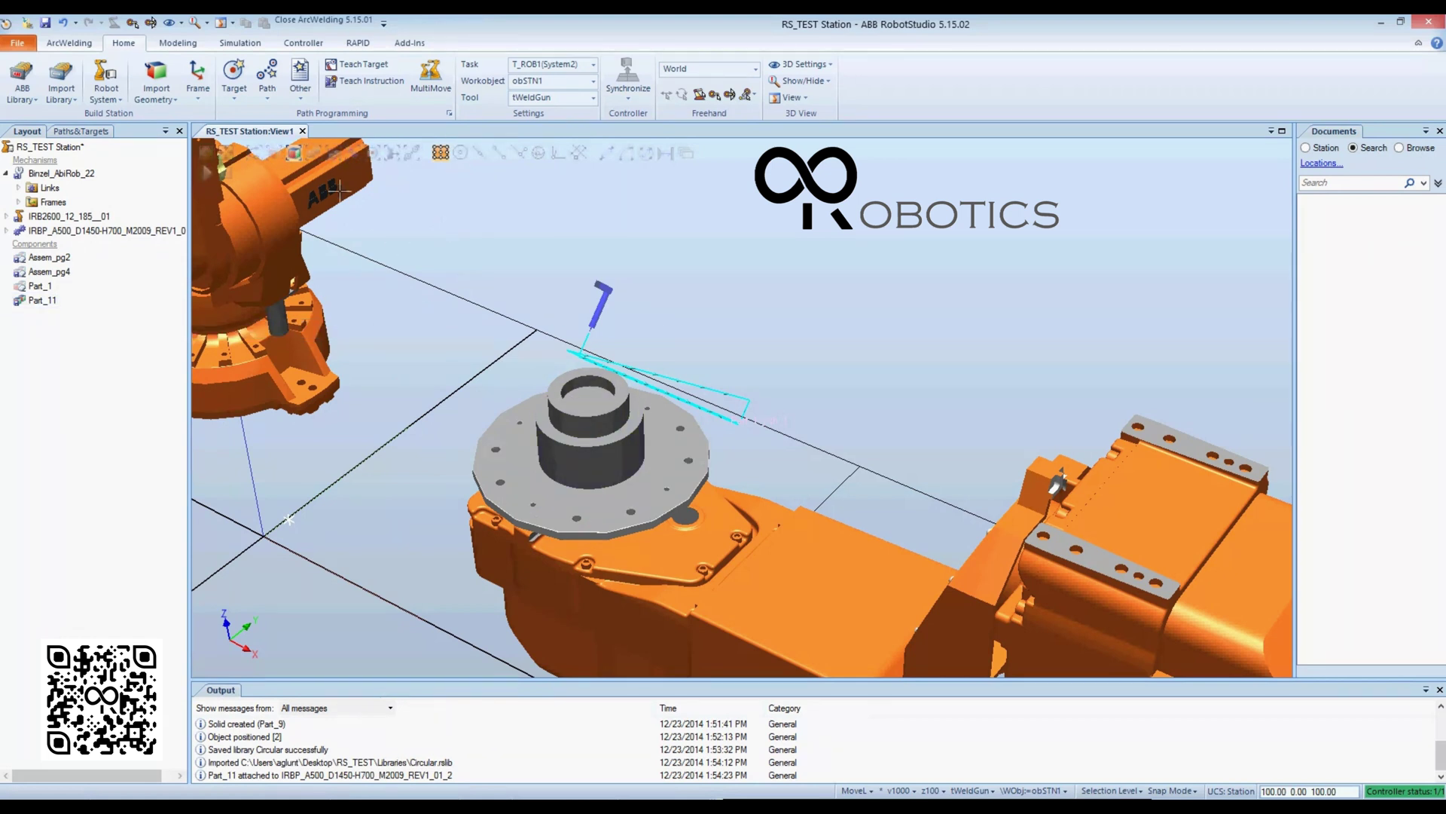
Switch to surface selection and pick the outer side face of Part_11's upper cylinder.
left_click(275, 154)
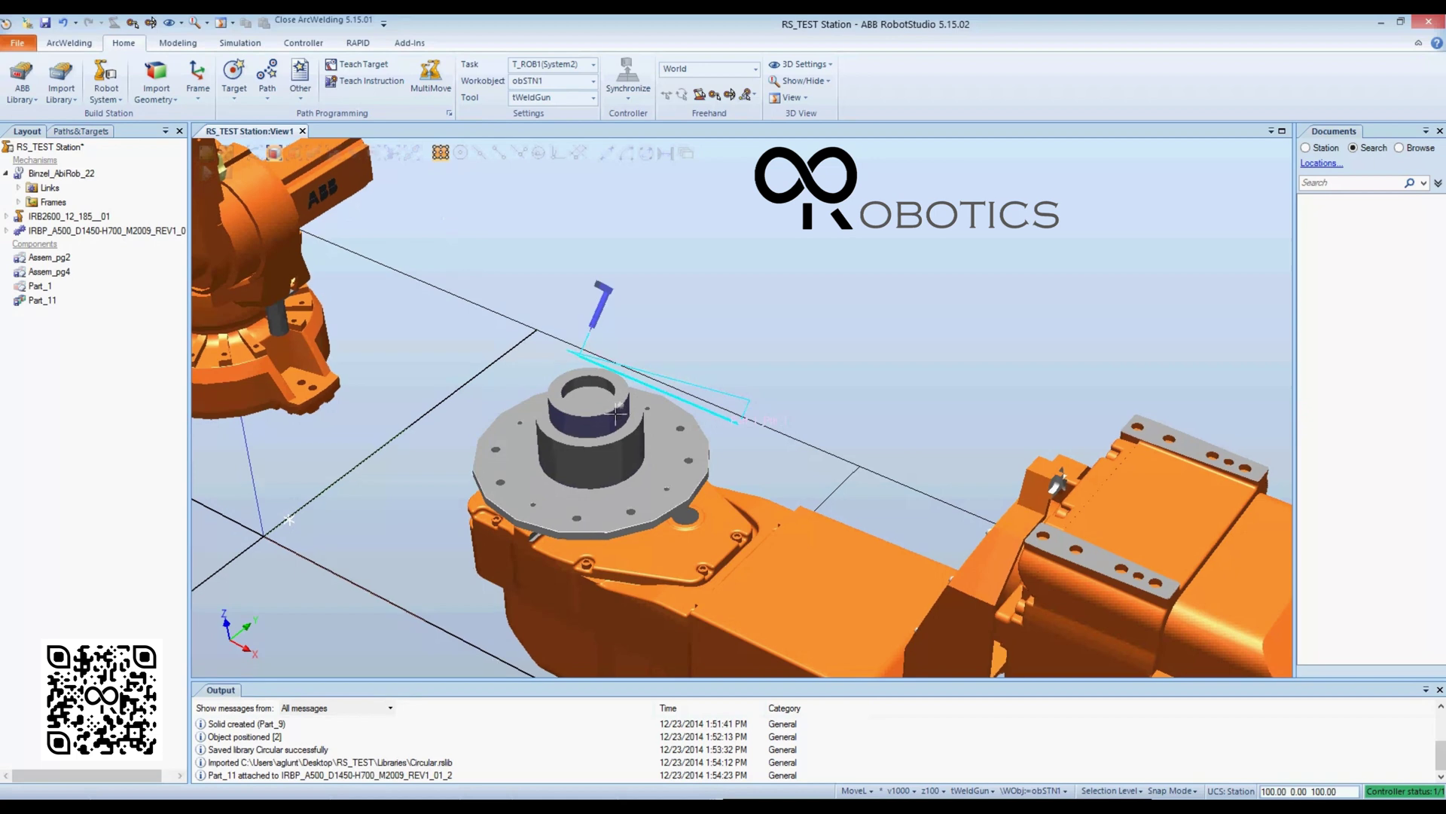
left_click_drag(613, 419, 816, 435, "ctrl+shift")
left_click(817, 435)
right_click(817, 435)
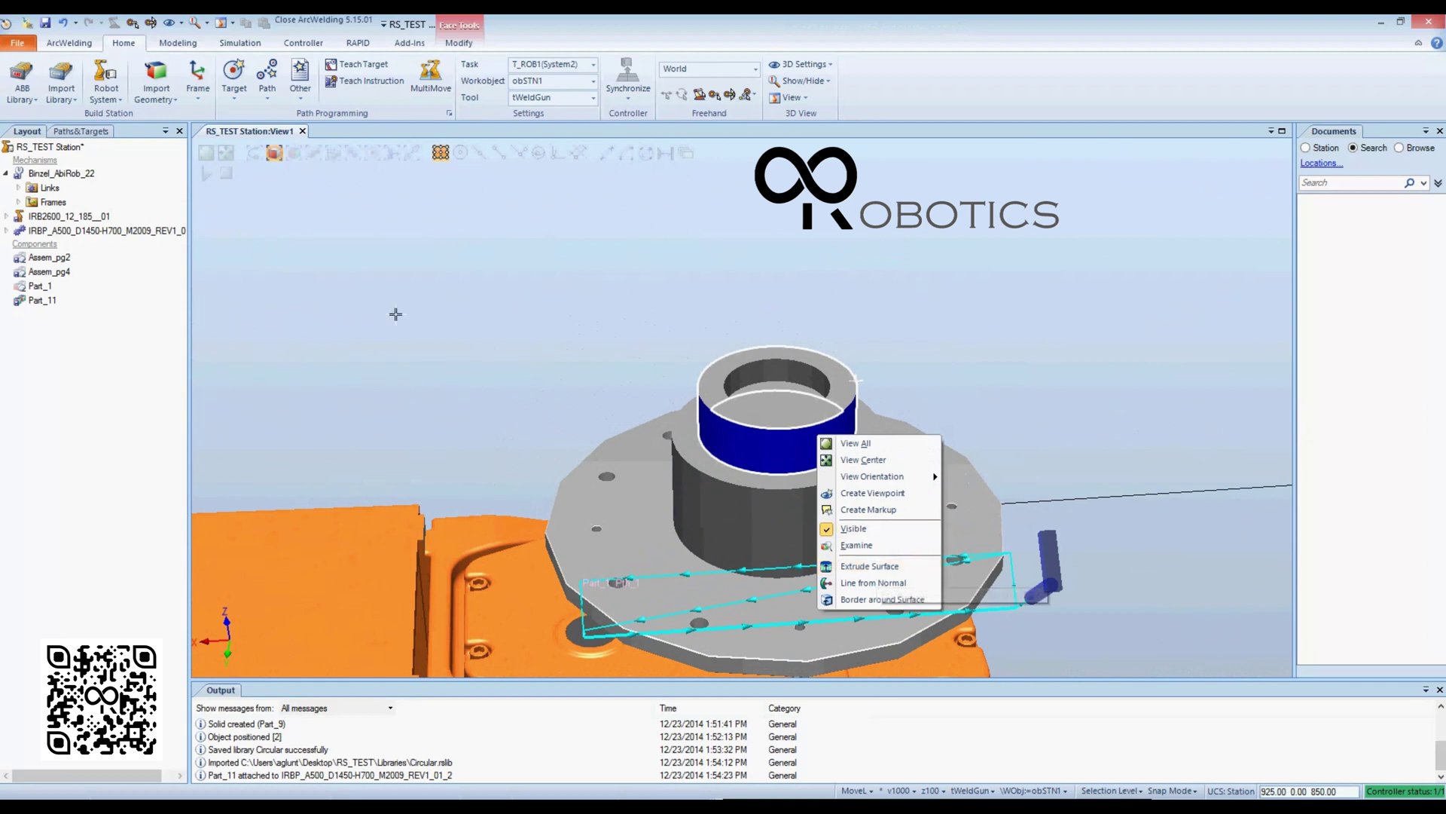
left_click(332, 306)
Disconnect Part_11 from its library.
left_click(45, 301)
right_click(46, 302)
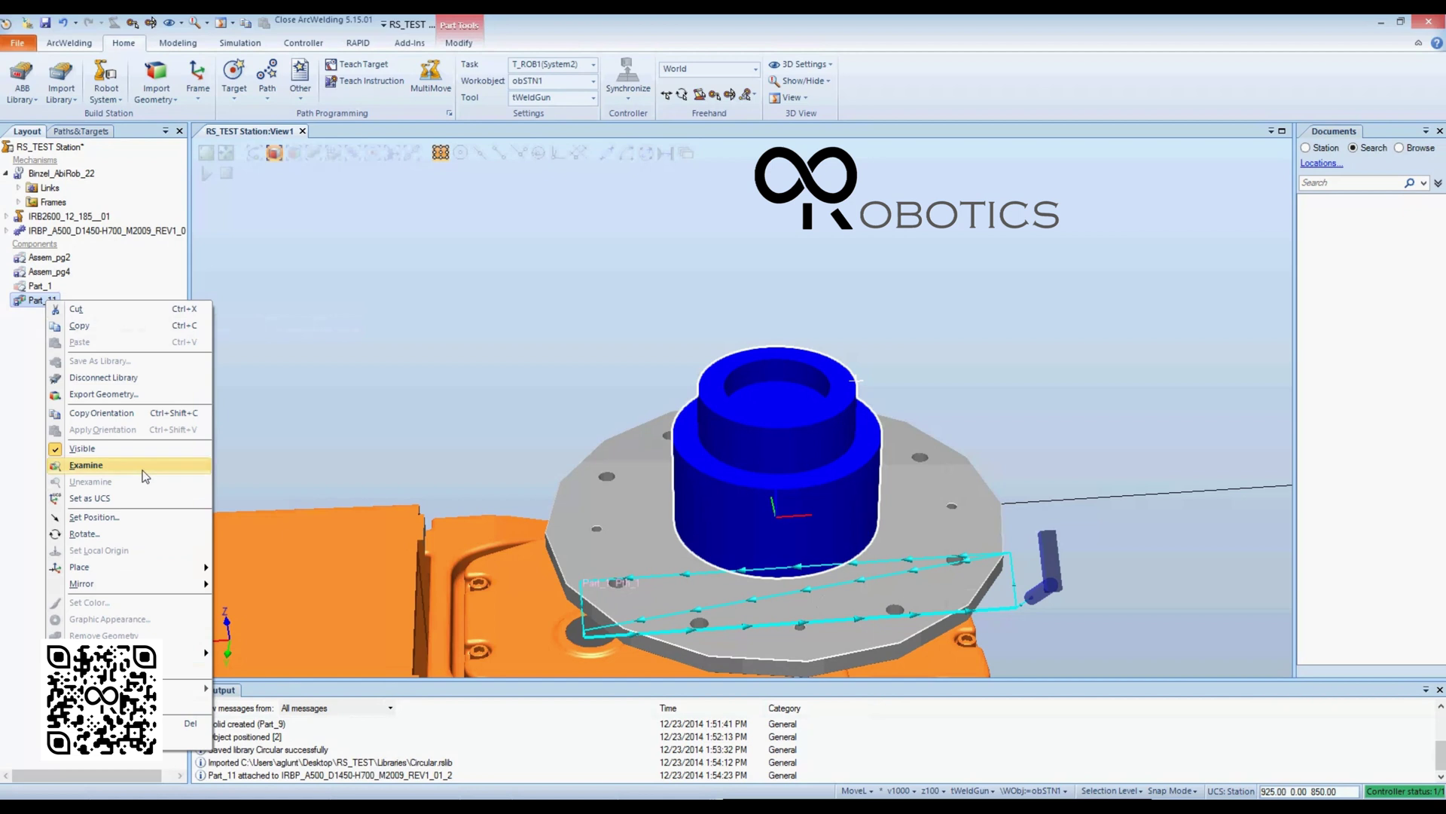
left_click(137, 377)
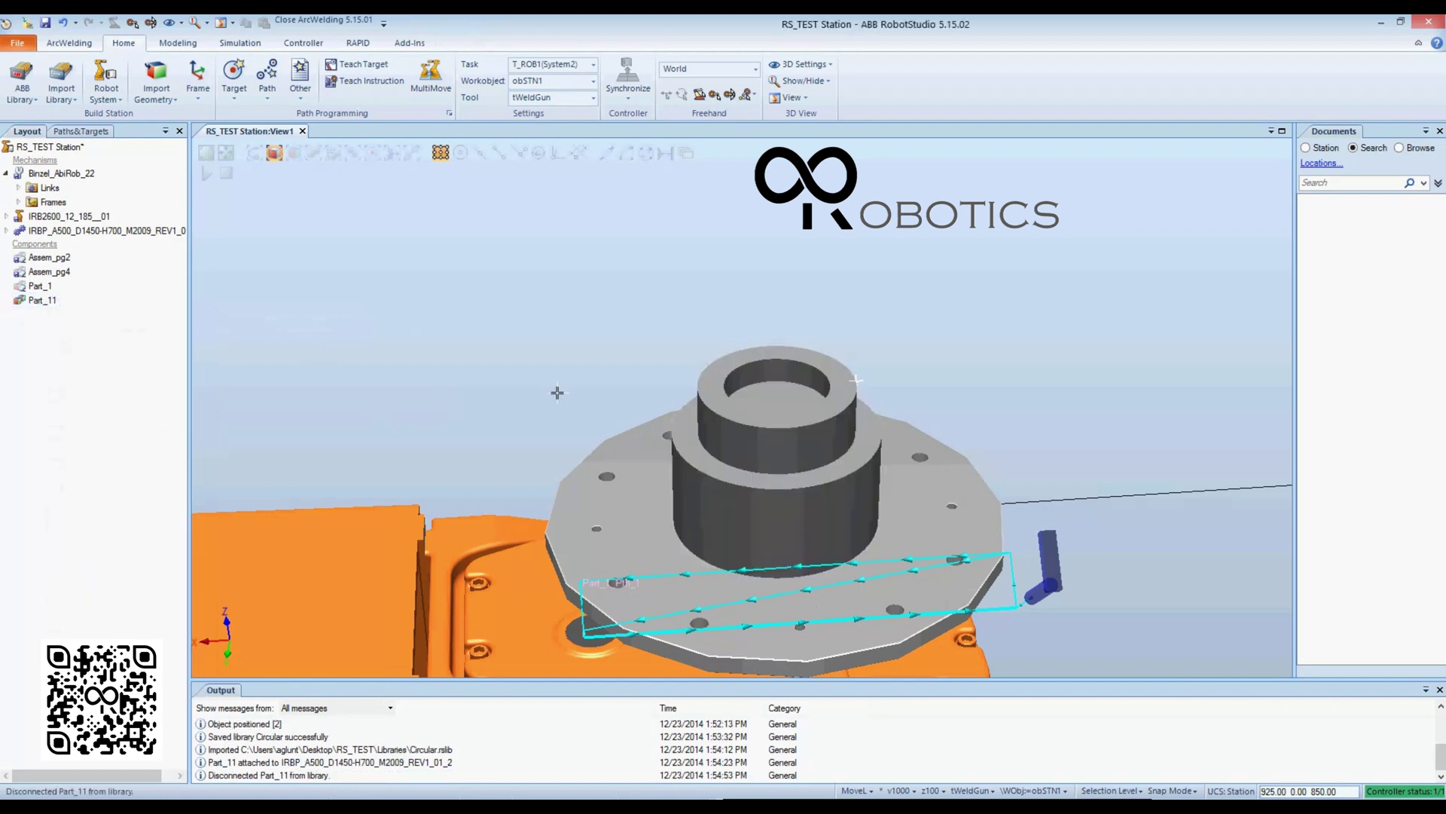
Color the outer side face of Part_11's upper cylinder bright green (0, 255, 0).
right_click(800, 450)
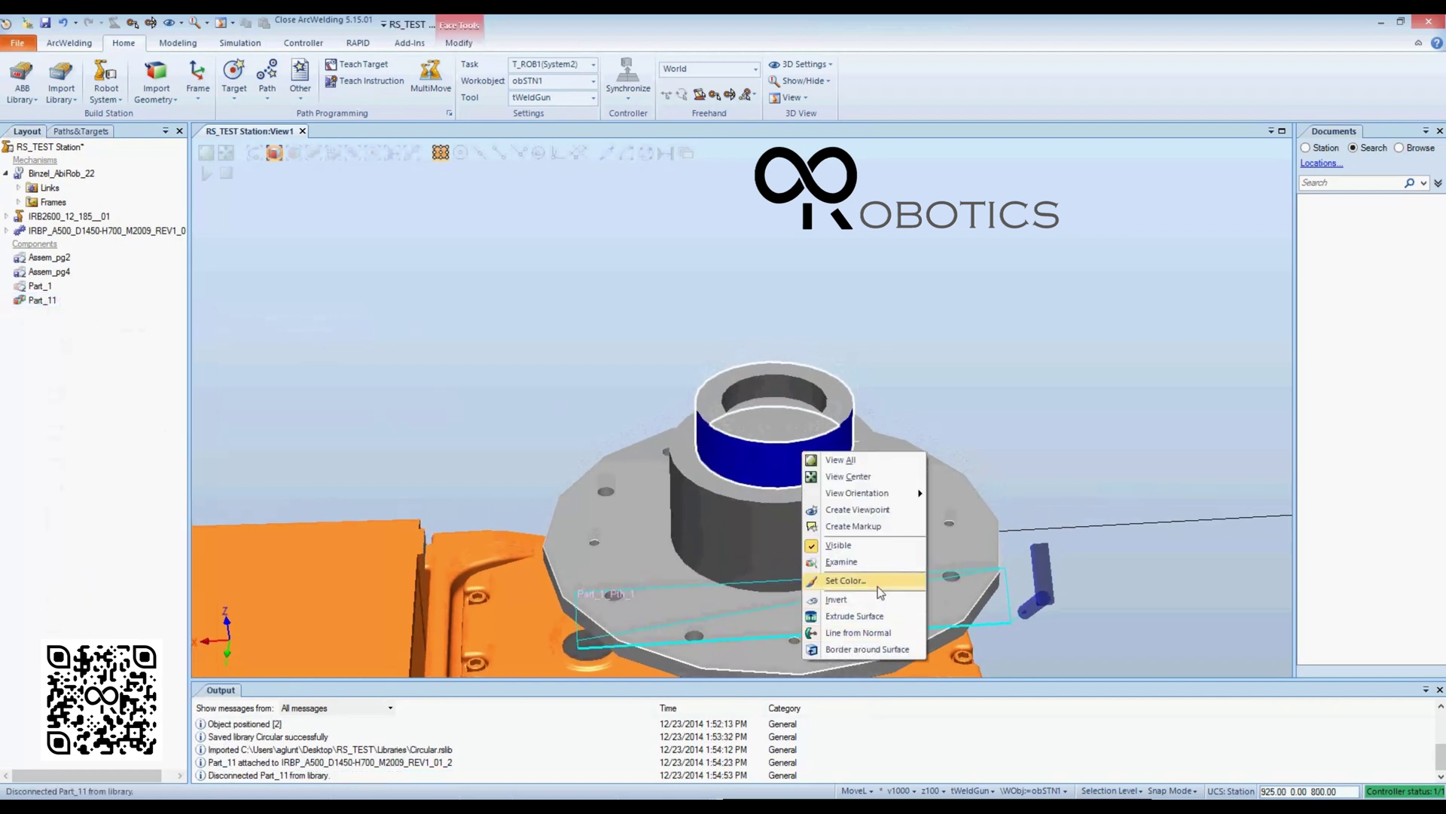
left_click(846, 580)
left_click(607, 289)
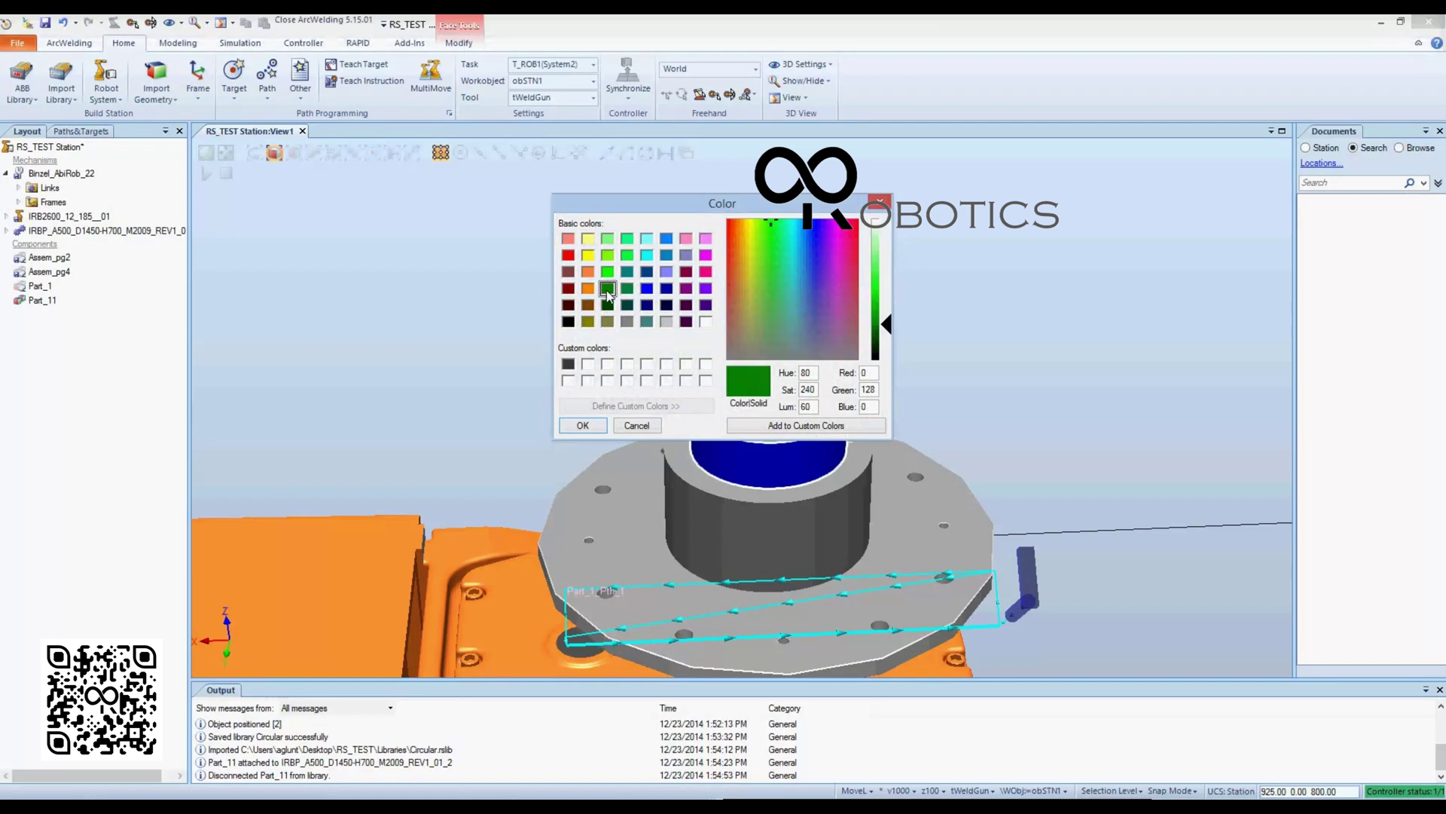
left_click(608, 273)
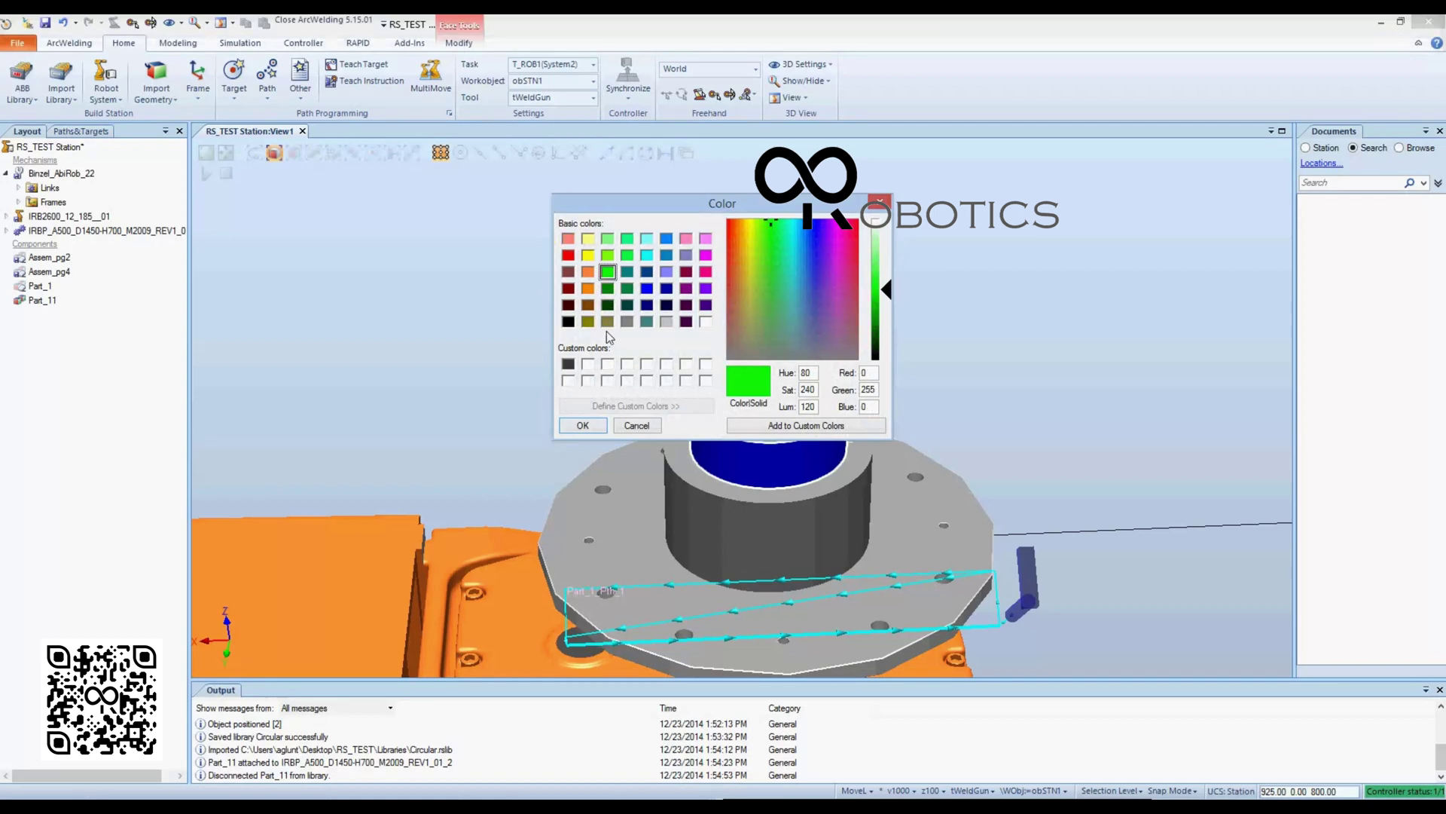
left_click(582, 425)
left_click(429, 421)
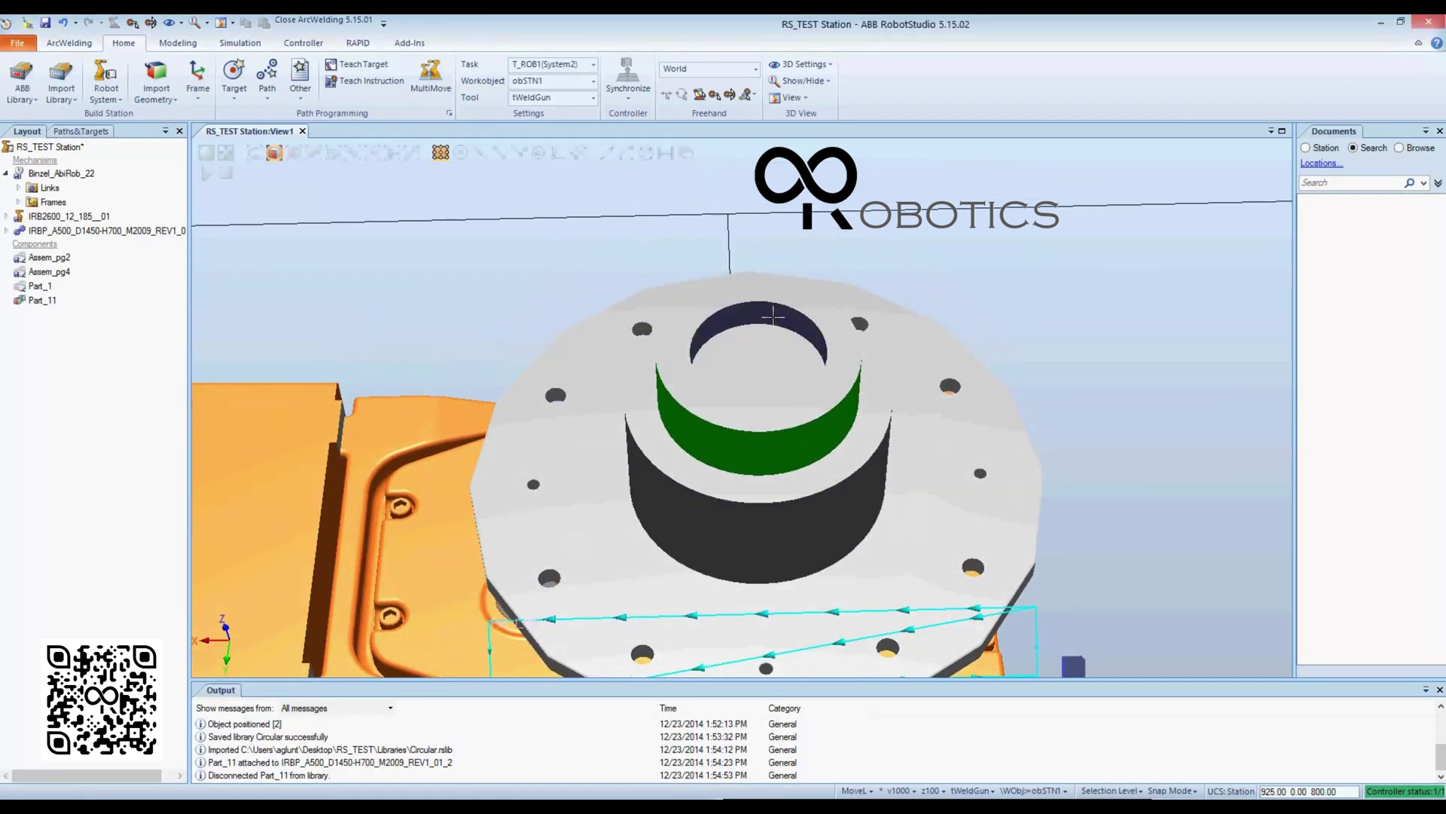
Color the inner wall of the round recess in Part_11's upper cylinder green.
left_click(773, 317)
right_click(773, 317)
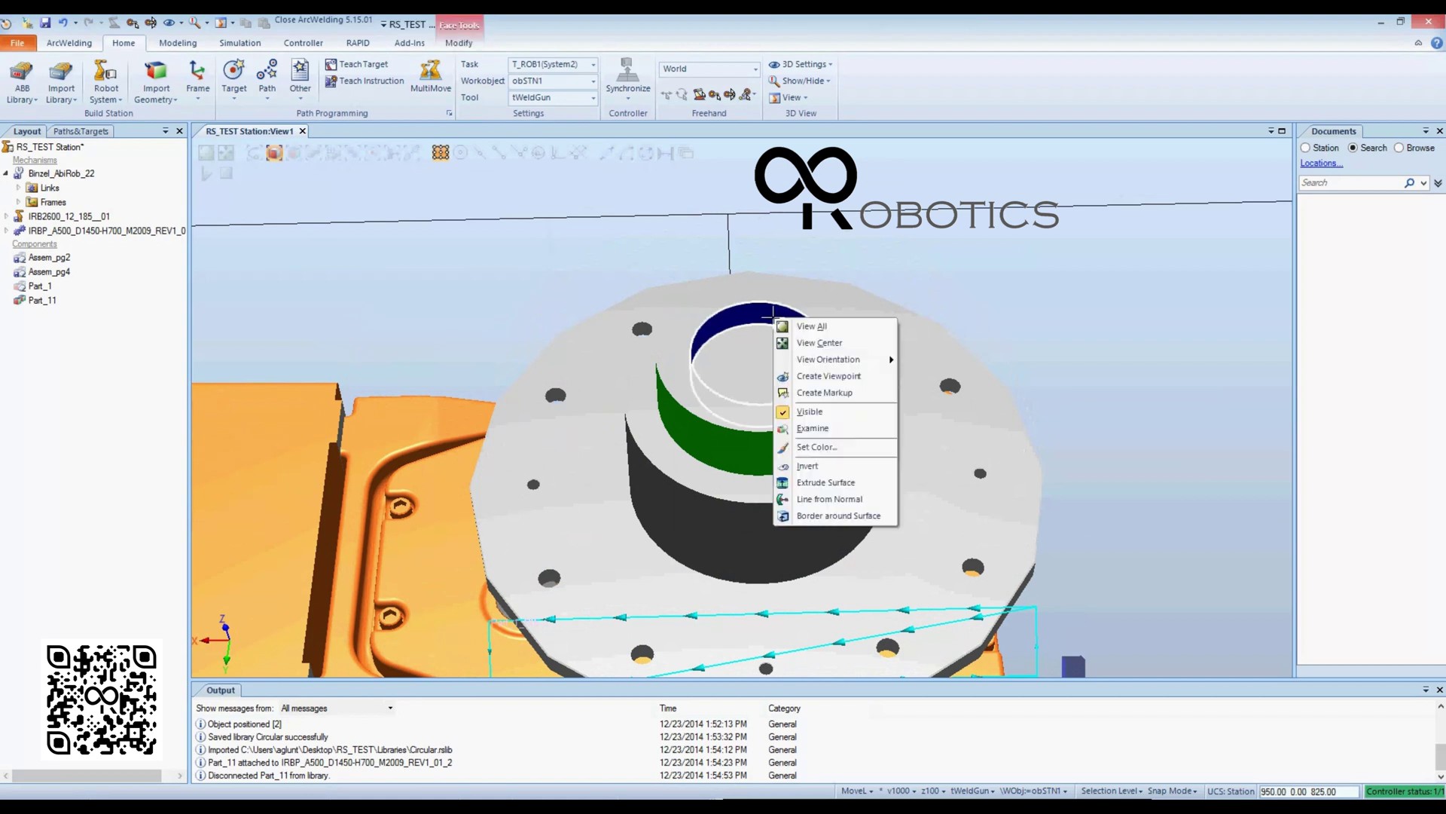
left_click(825, 429)
left_click(609, 287)
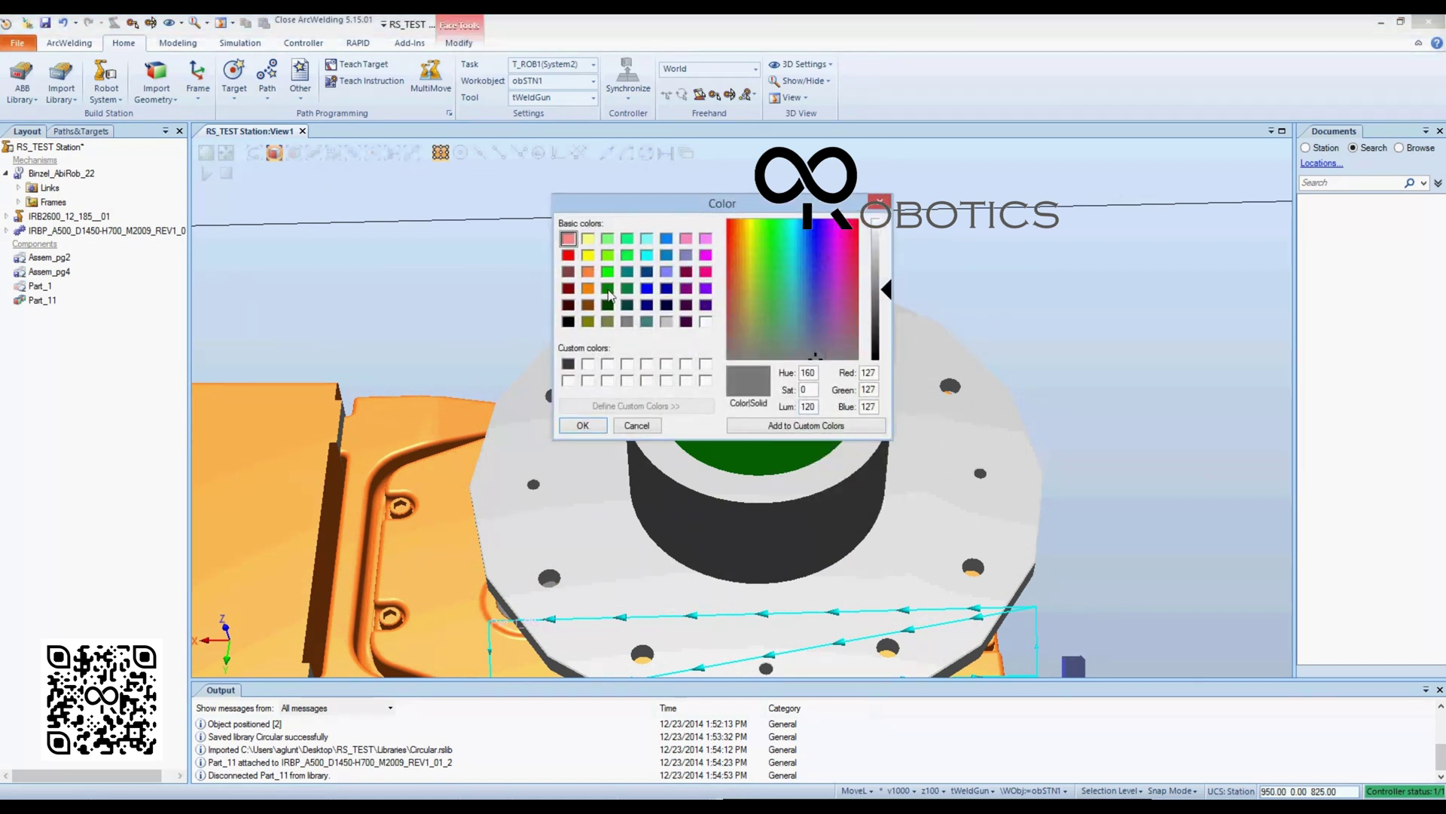
left_click(592, 425)
left_click(433, 324)
Color the recess floor, the top ring and the lower step ring of Part_11 orange.
left_click_drag(802, 429, 649, 515, "ctrl+shift")
left_click(620, 513)
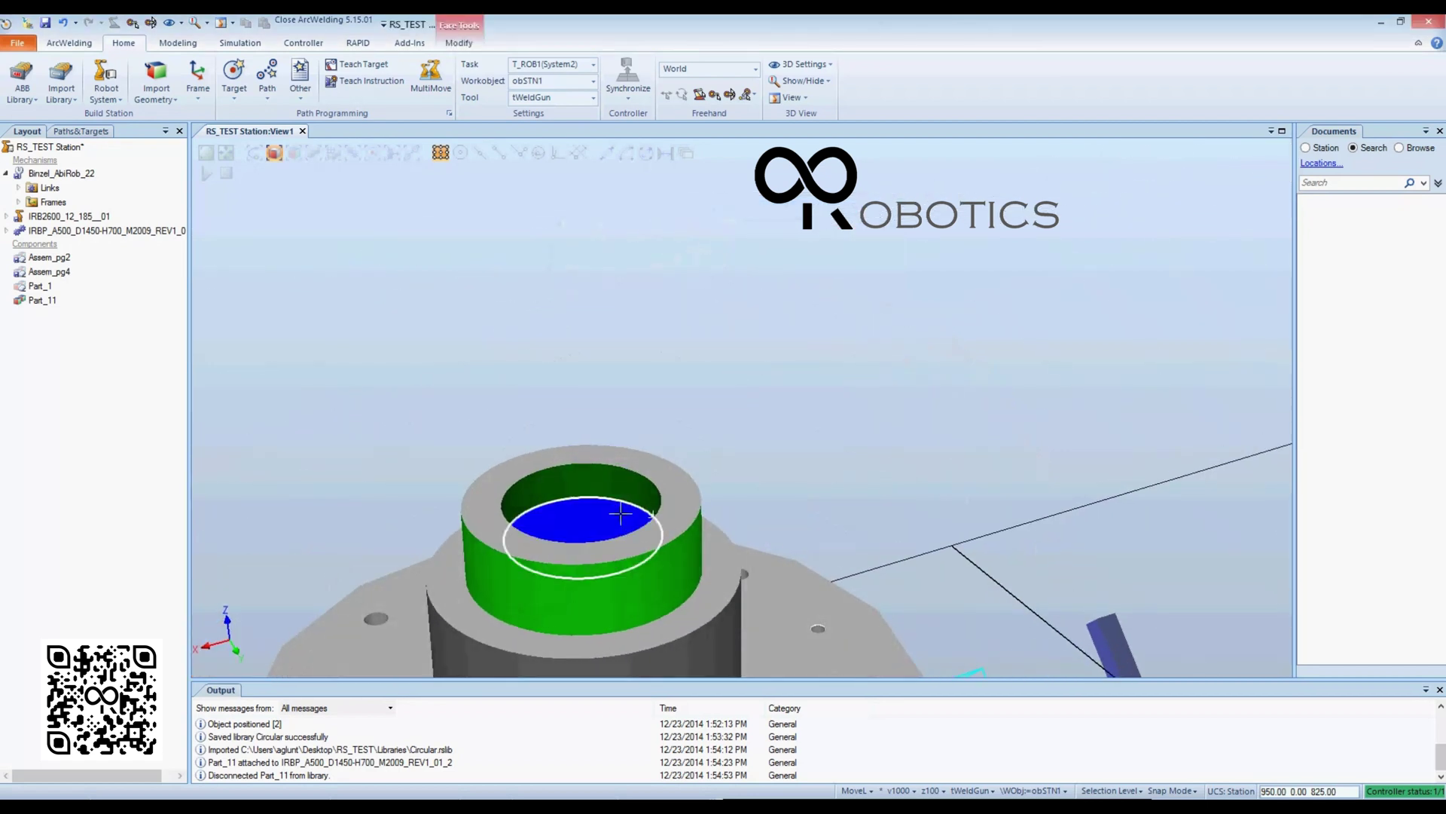
right_click(621, 514)
left_click(611, 459)
left_click(657, 473, "shift")
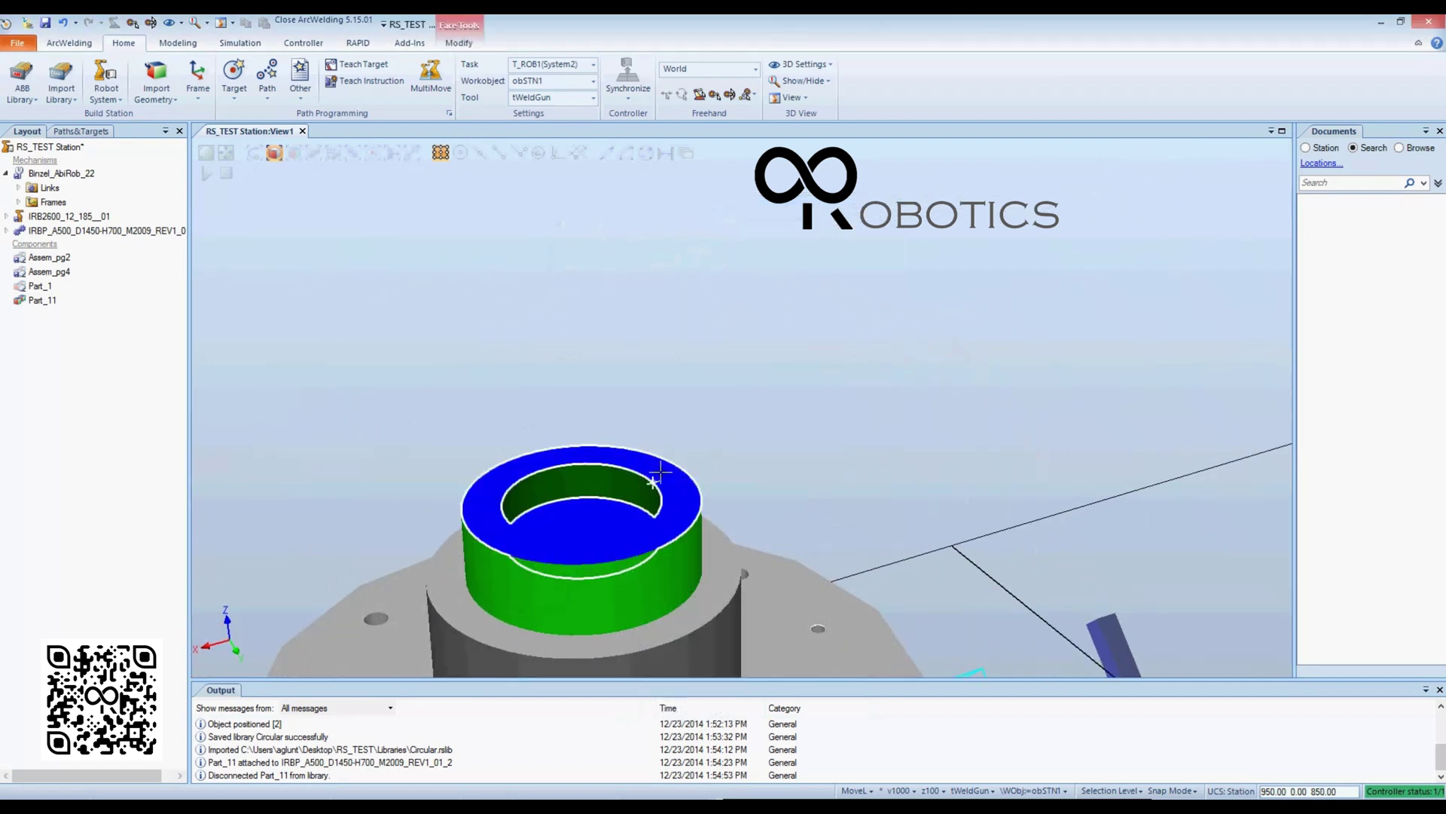
left_click(697, 595, "shift")
right_click(697, 595)
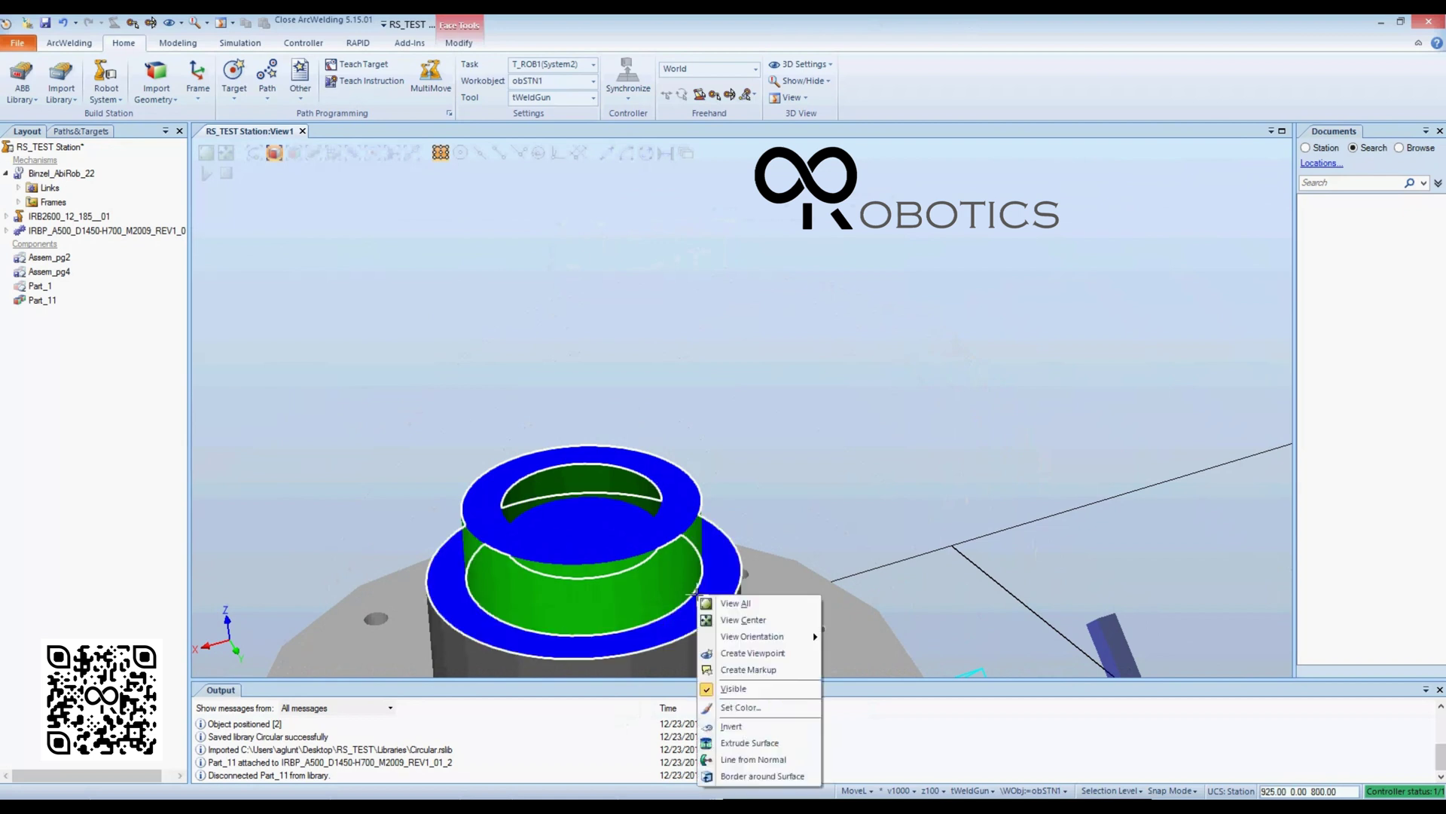
left_click(727, 712)
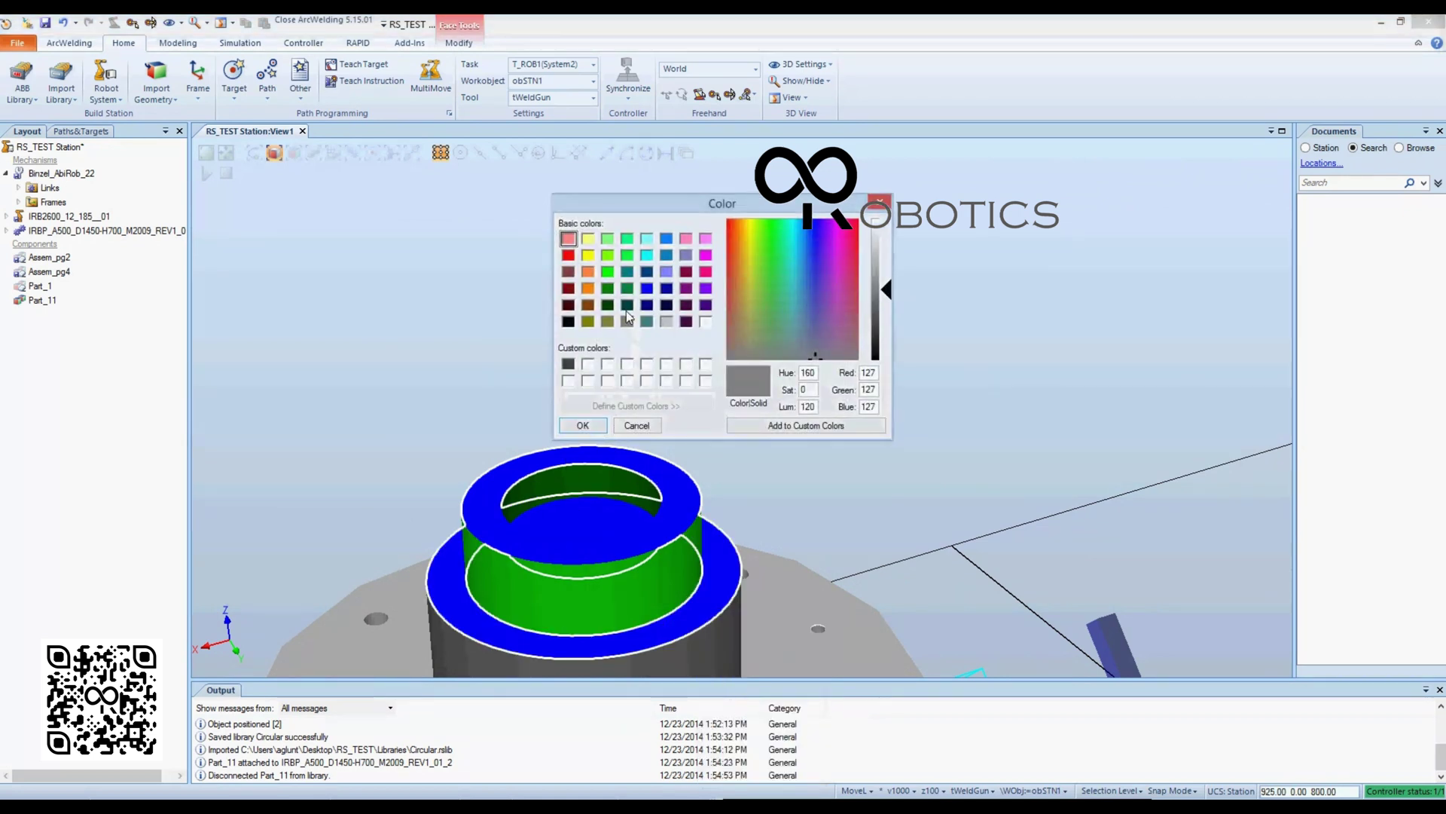
left_click(588, 288)
left_click(582, 425)
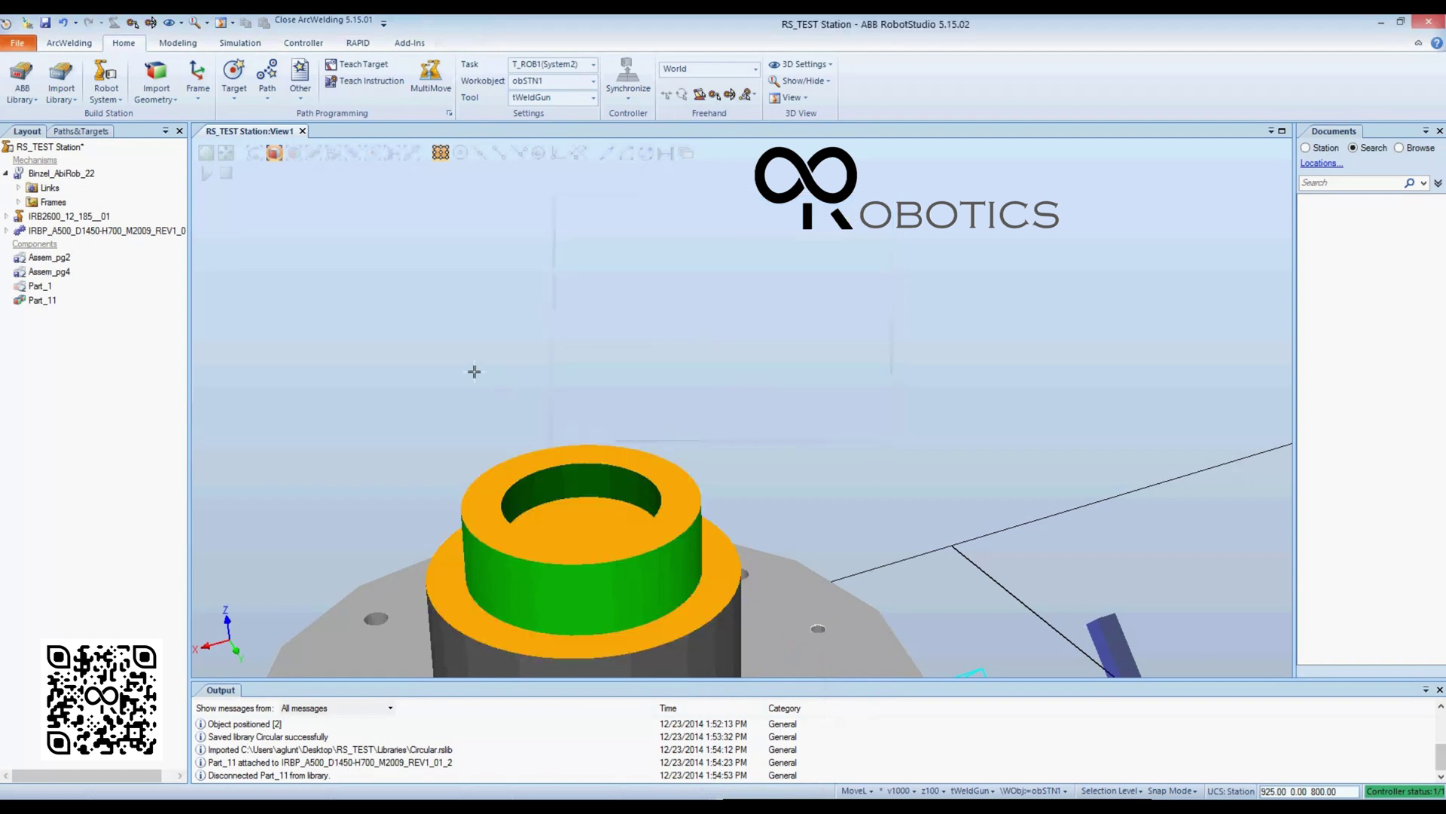
Color the lower step ring, the top ring and the recess floor of Part_11 blue (0, 128, 255).
left_click_drag(474, 371, 474, 384, "ctrl+shift")
left_click(797, 548)
left_click(760, 511, "ctrl")
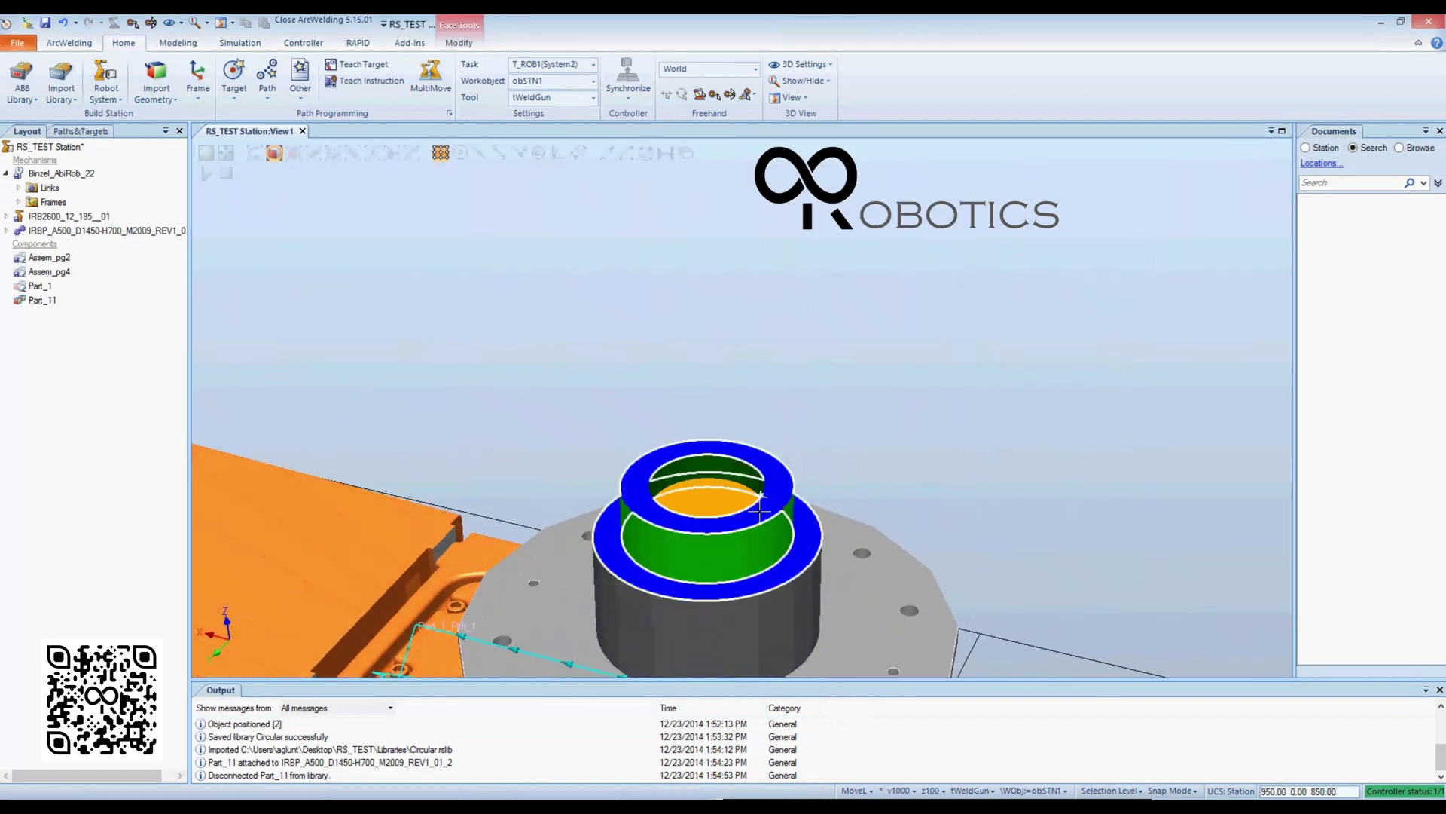
left_click(722, 496, "ctrl")
right_click(723, 495)
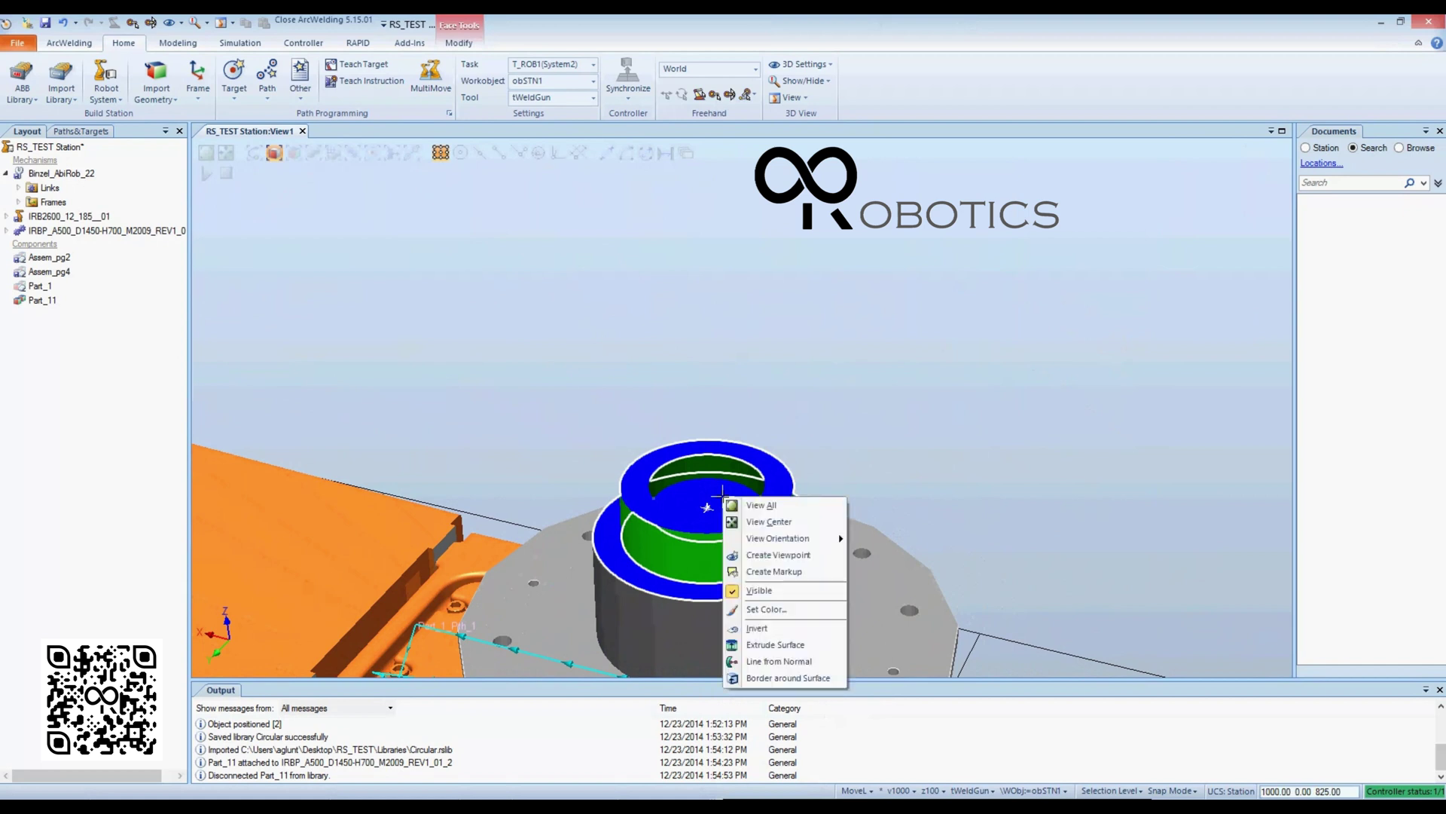
left_click(785, 620)
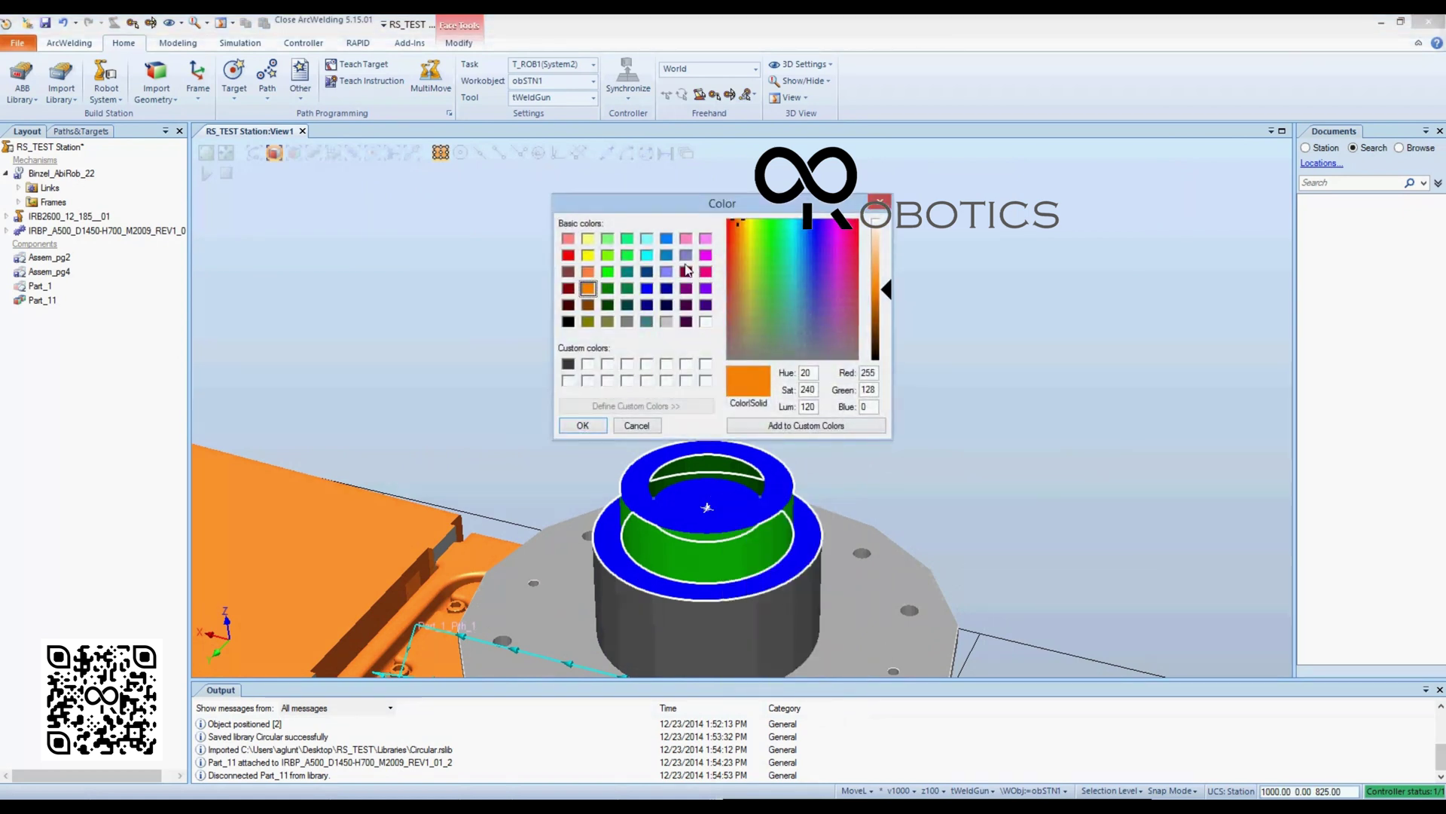
left_click(666, 239)
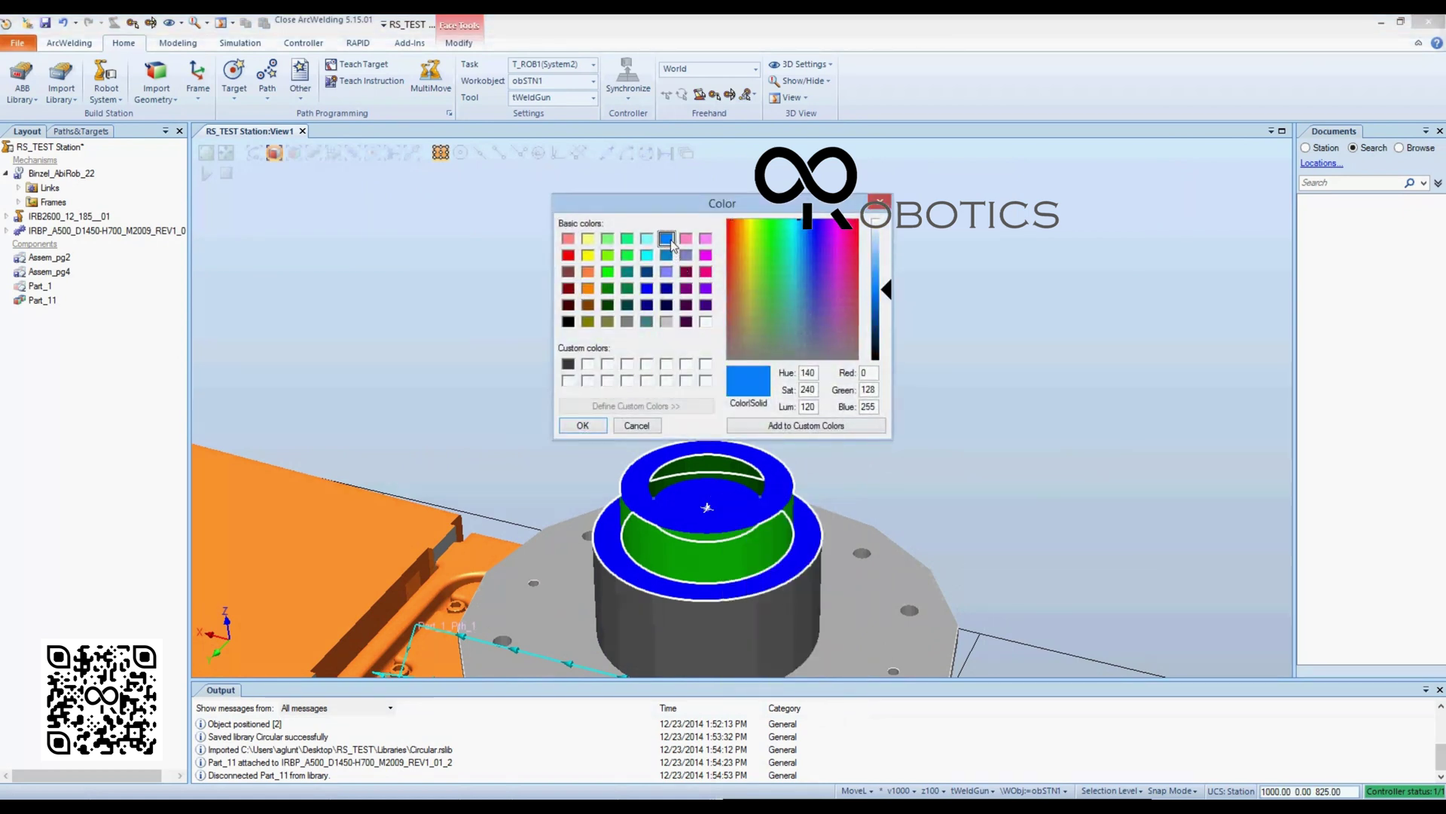
left_click(584, 426)
Color the outer side face of Part_11's lower cylinder brownish red (128, 64, 64).
scroll(432, 372, "up", 5)
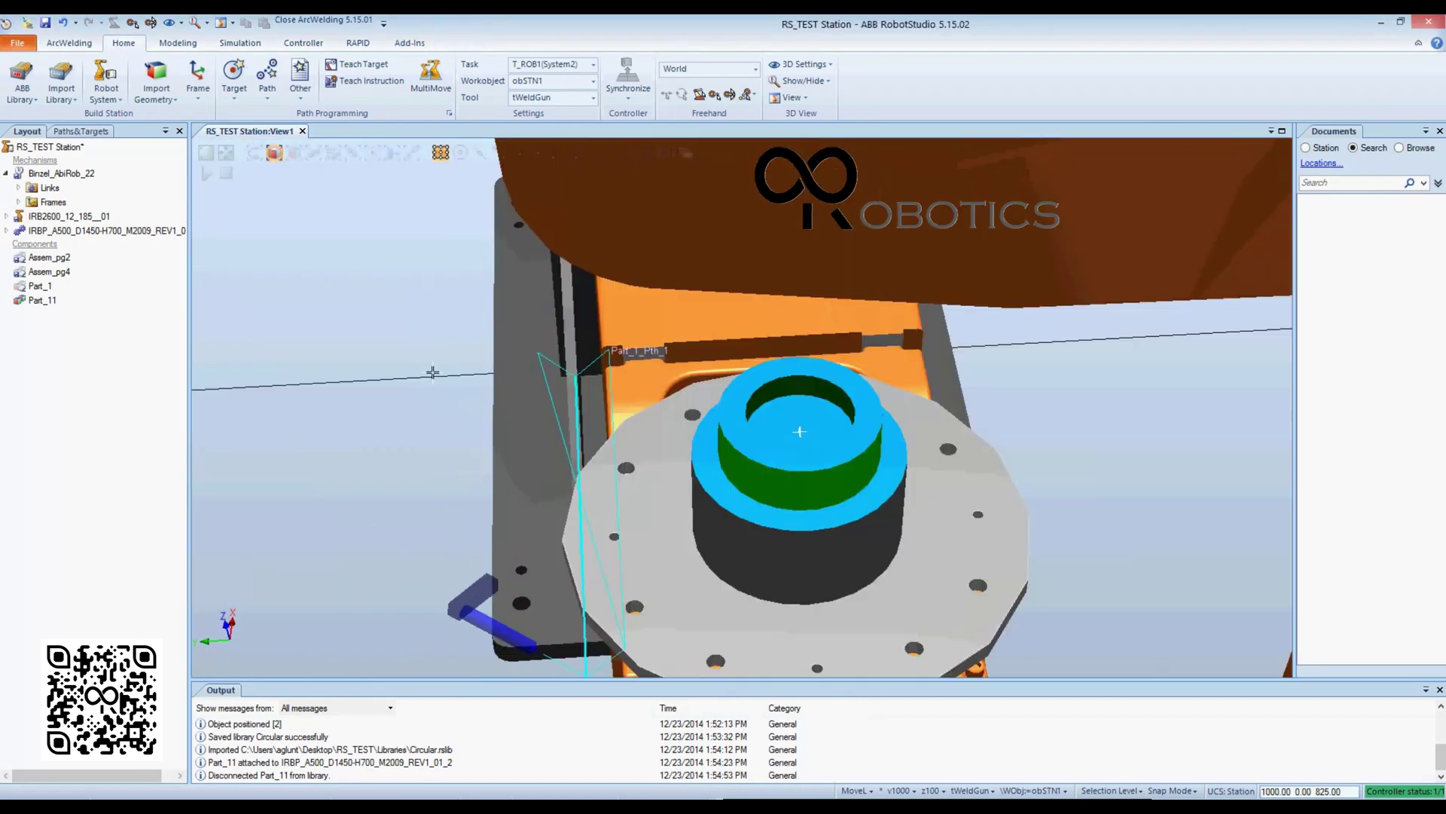
left_click_drag(432, 372, 602, 425, "ctrl+shift")
left_click(721, 607)
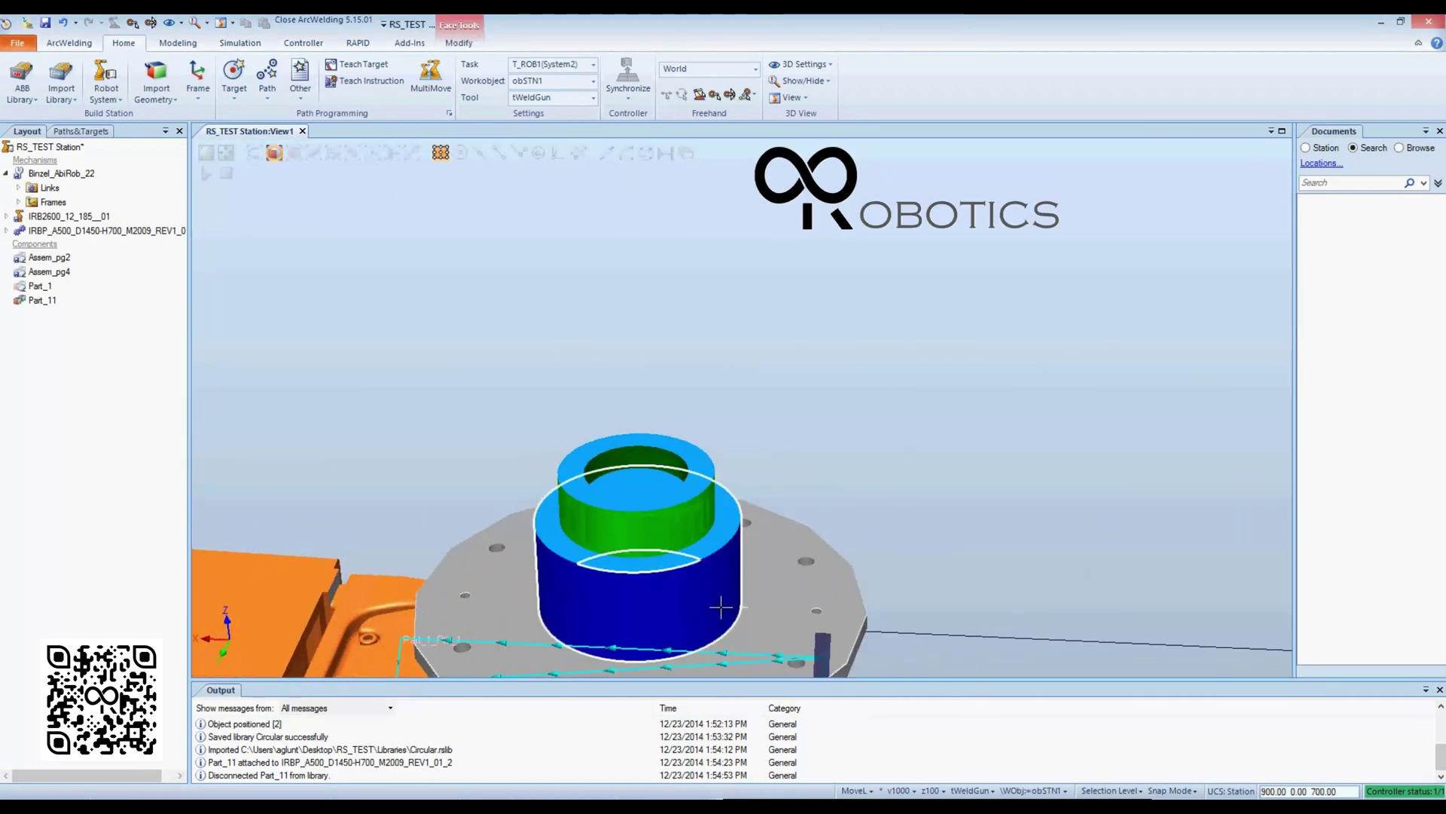
right_click(721, 607)
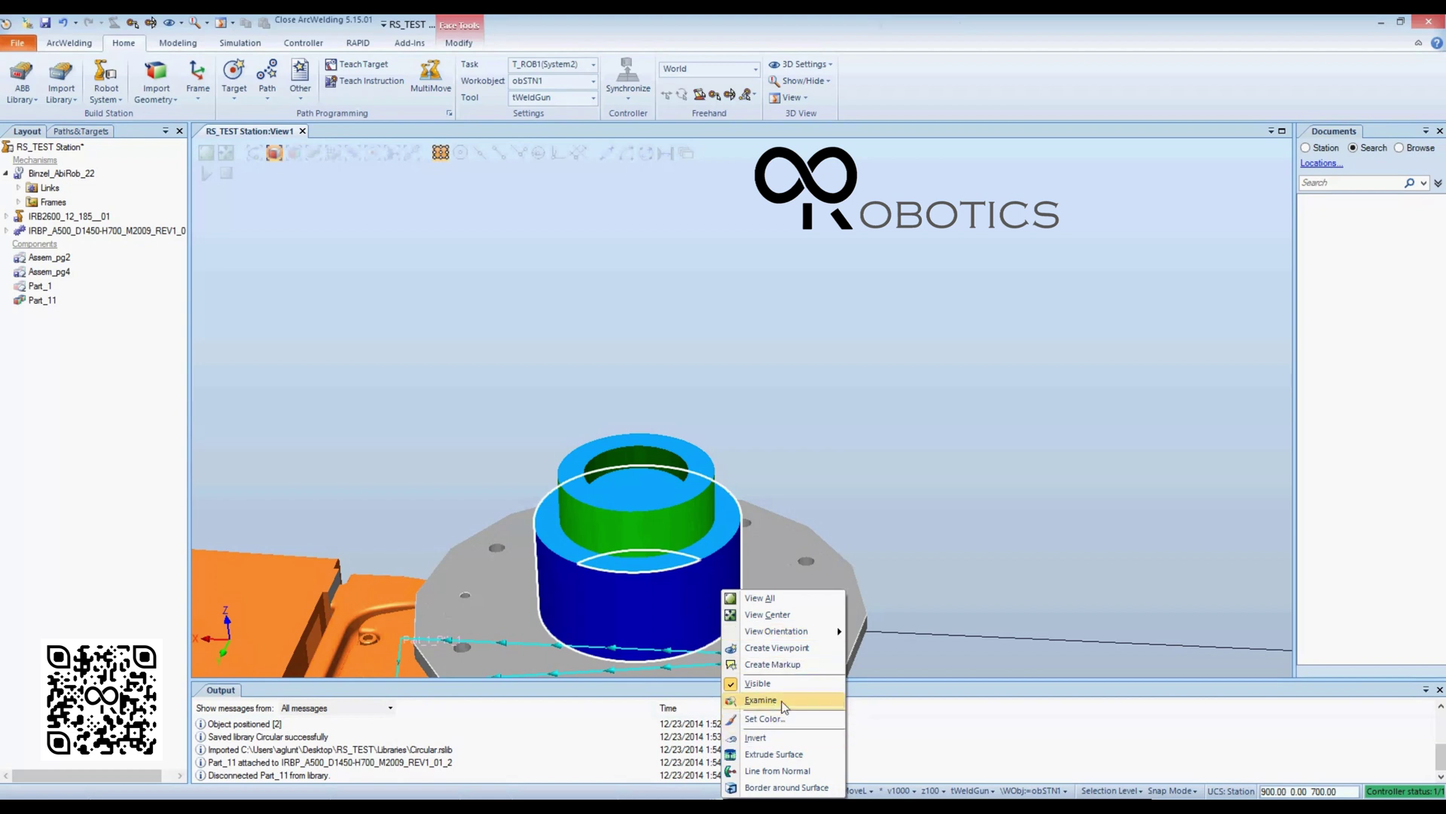
left_click(765, 717)
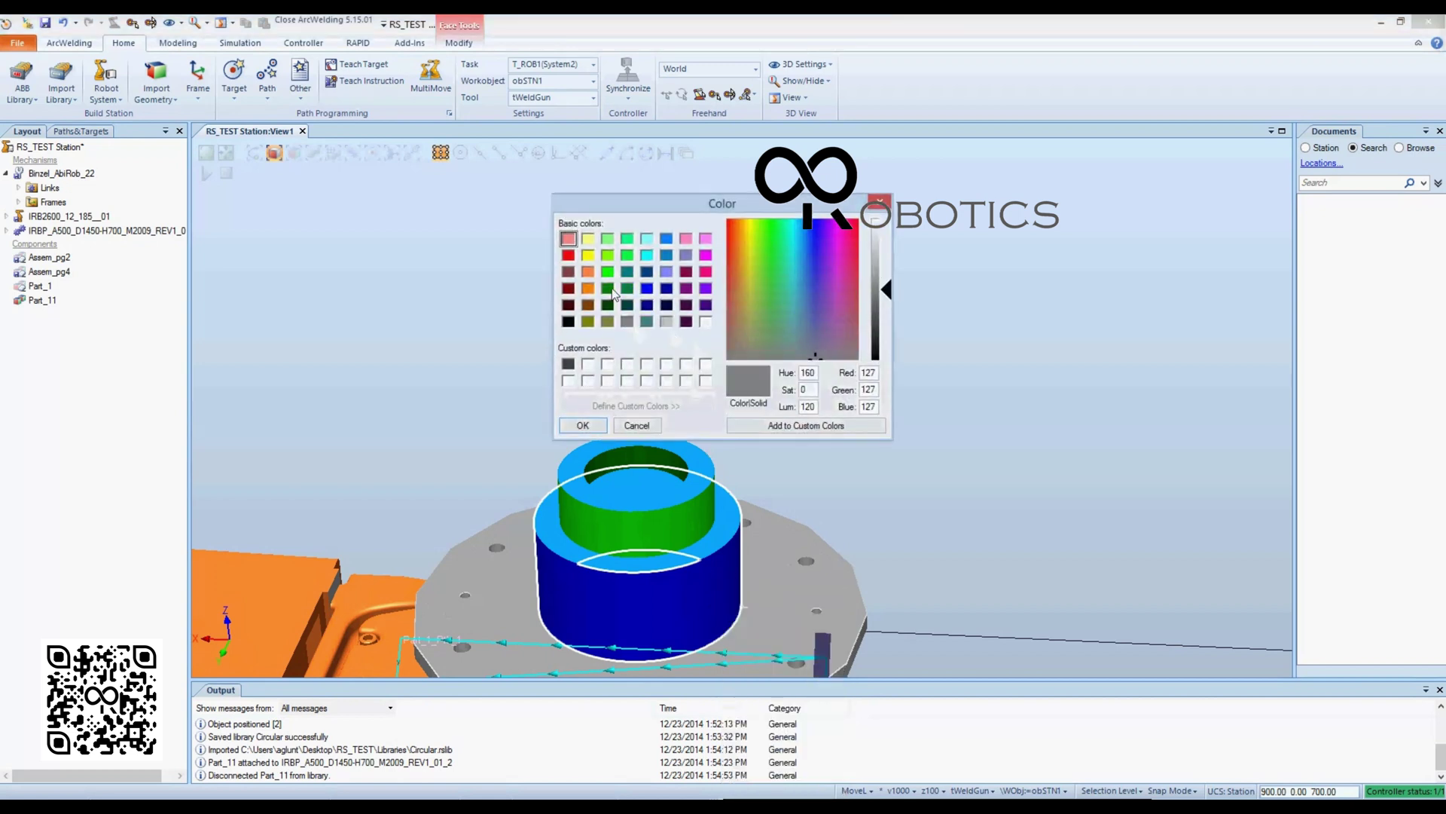
left_click(570, 274)
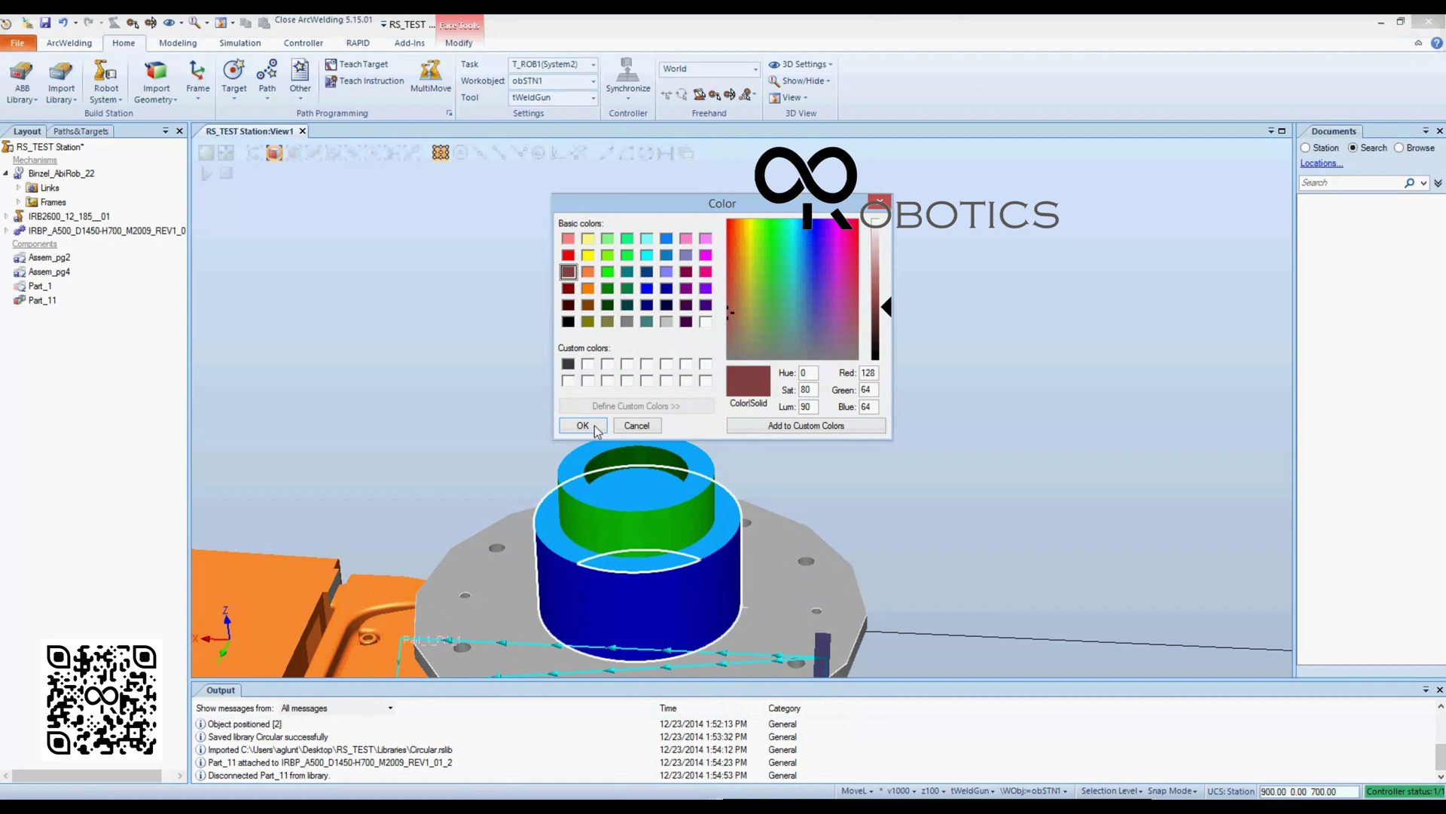
left_click(596, 429)
Color only the top ring face of Part_11's upper cylinder dark blue (0, 0, 128).
left_click_drag(495, 417, 736, 481, "ctrl+shift")
scroll(788, 466, "up", 3)
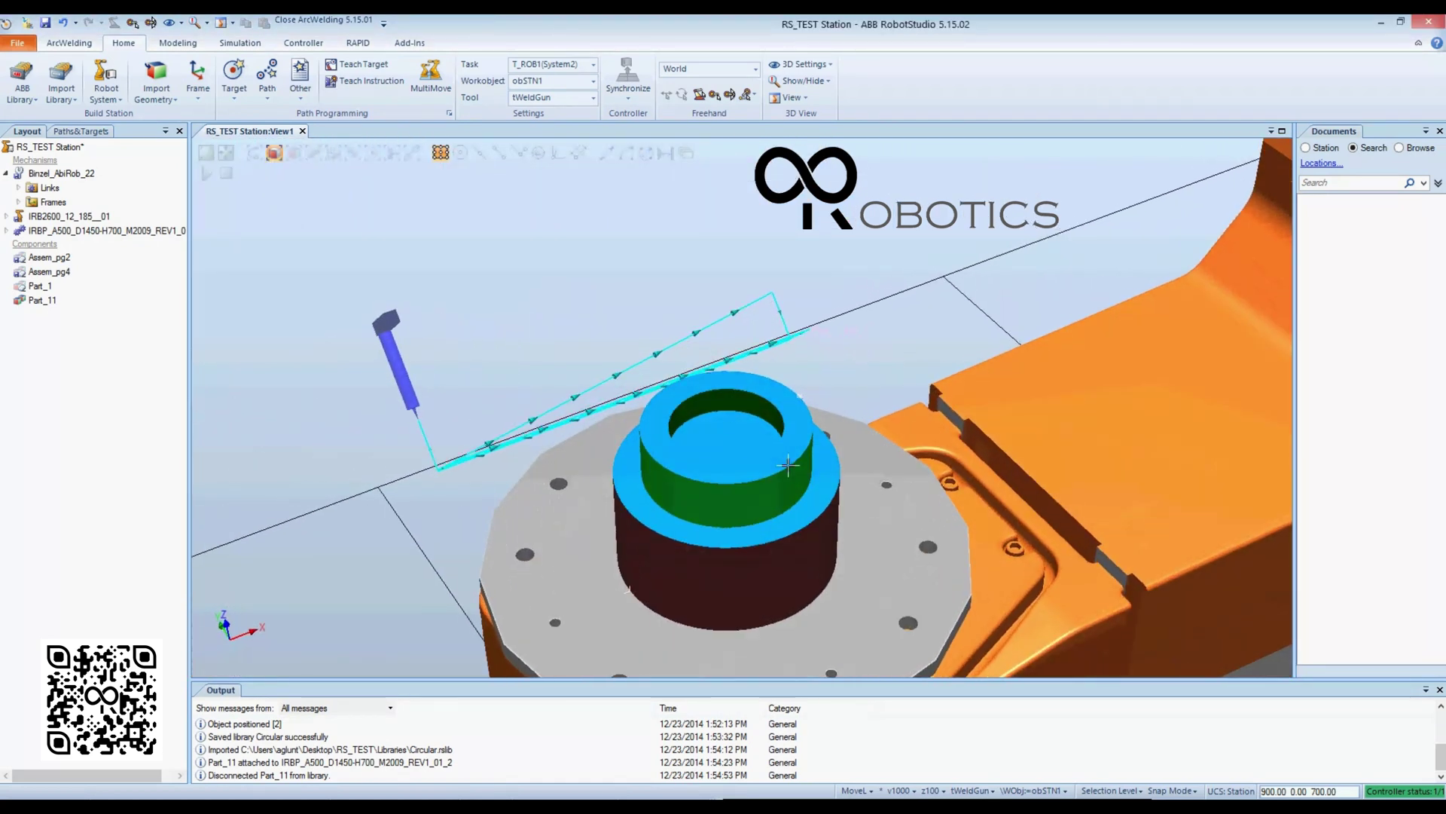
left_click(776, 460)
right_click(775, 456)
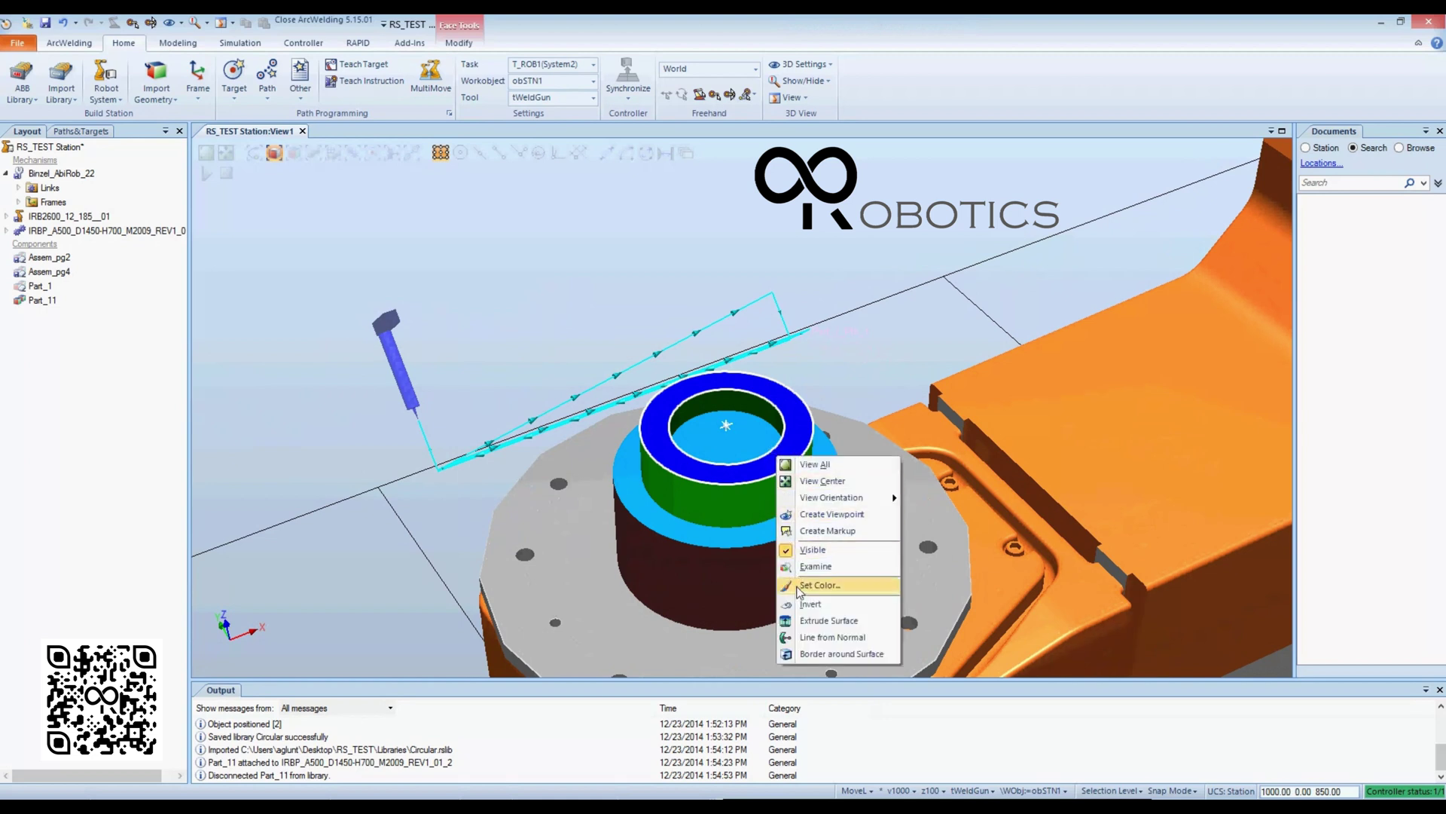
left_click(835, 604)
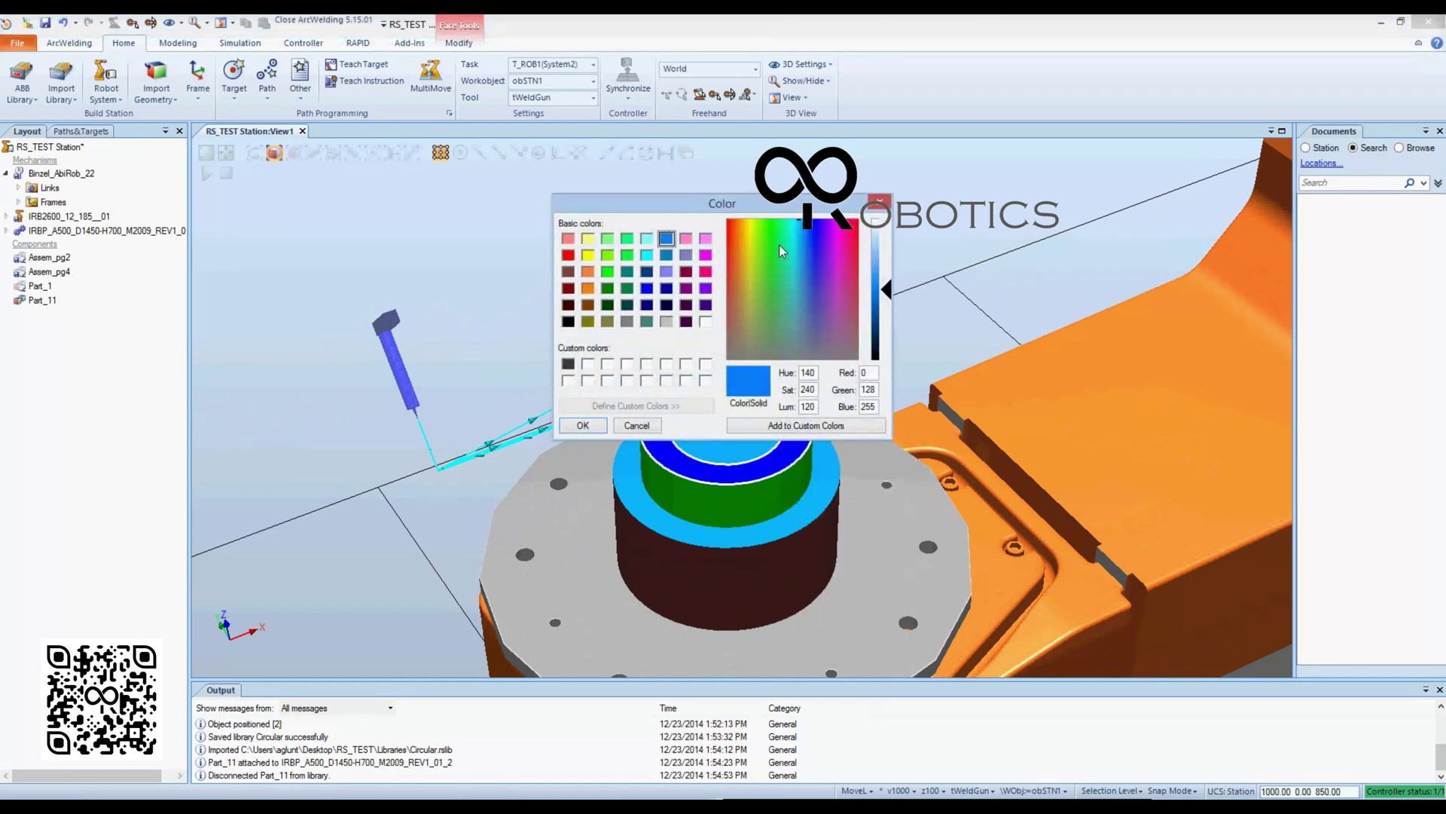
left_click(647, 305)
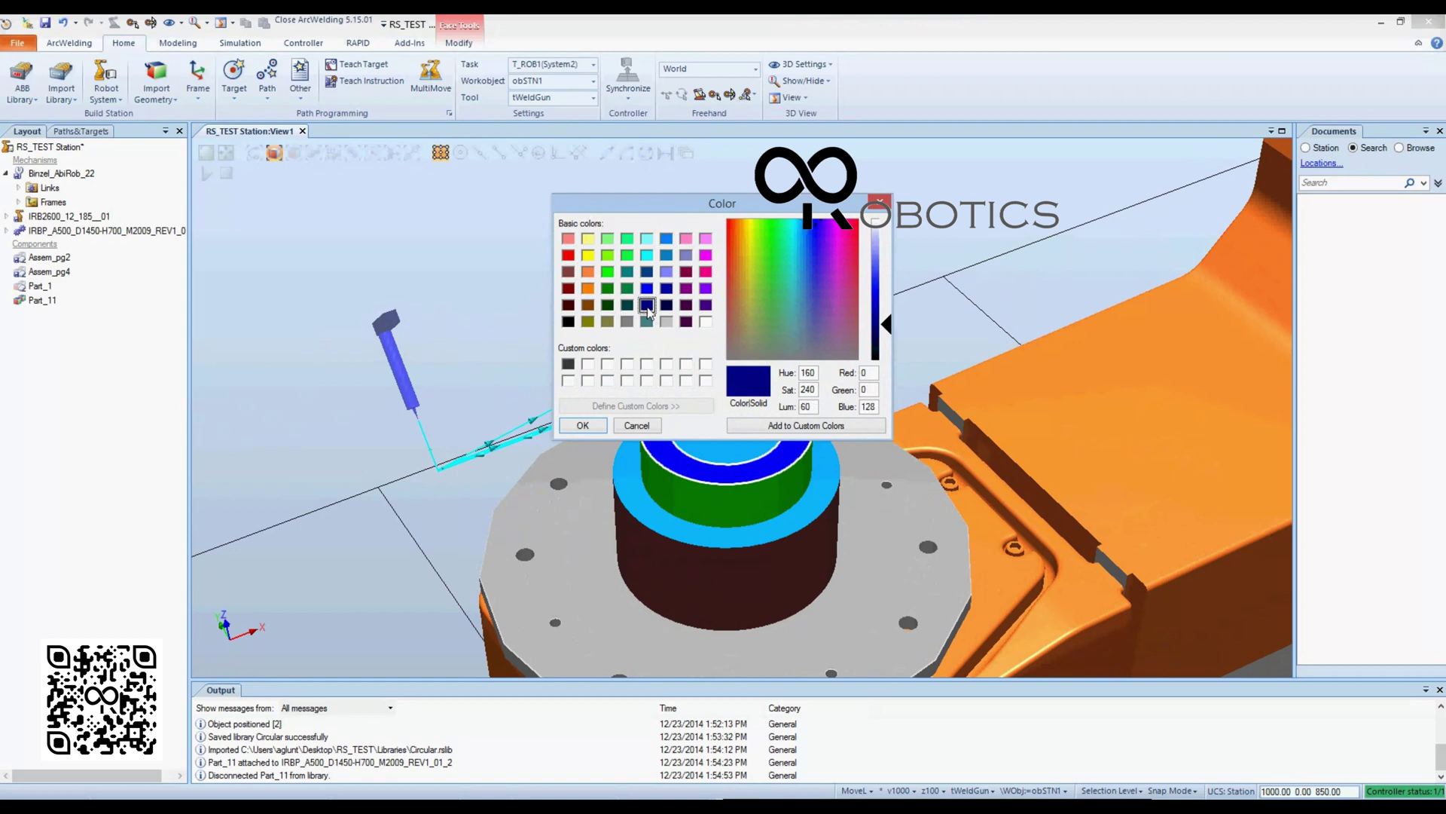
left_click(591, 425)
left_click(452, 369)
left_click_drag(451, 369, 452, 302, "ctrl+shift")
scroll(775, 295, "down", 4)
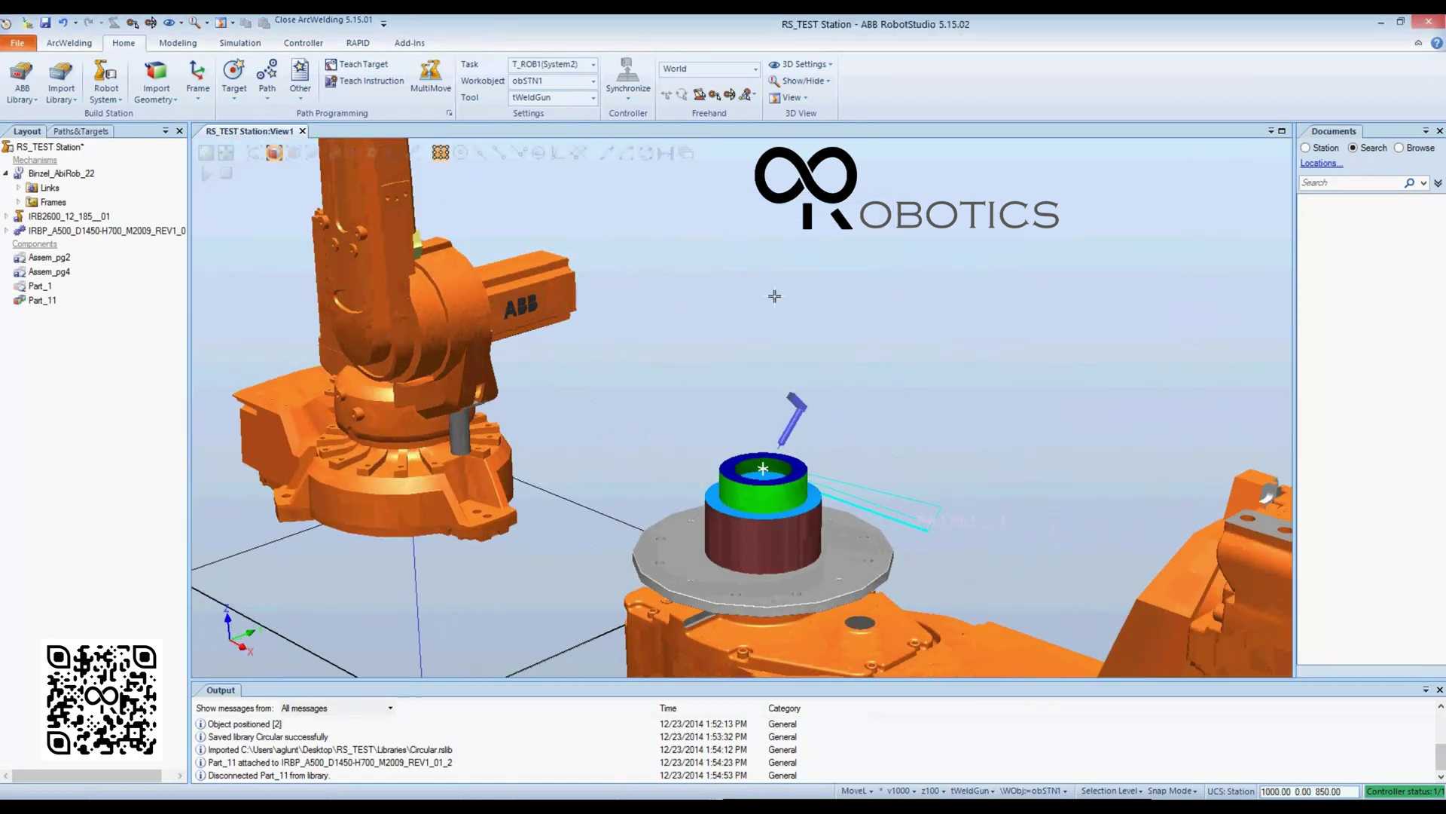
Start a new weld after the last instruction of the part program and choose the Multiple Circle Segments weld shape template.
left_click(69, 43)
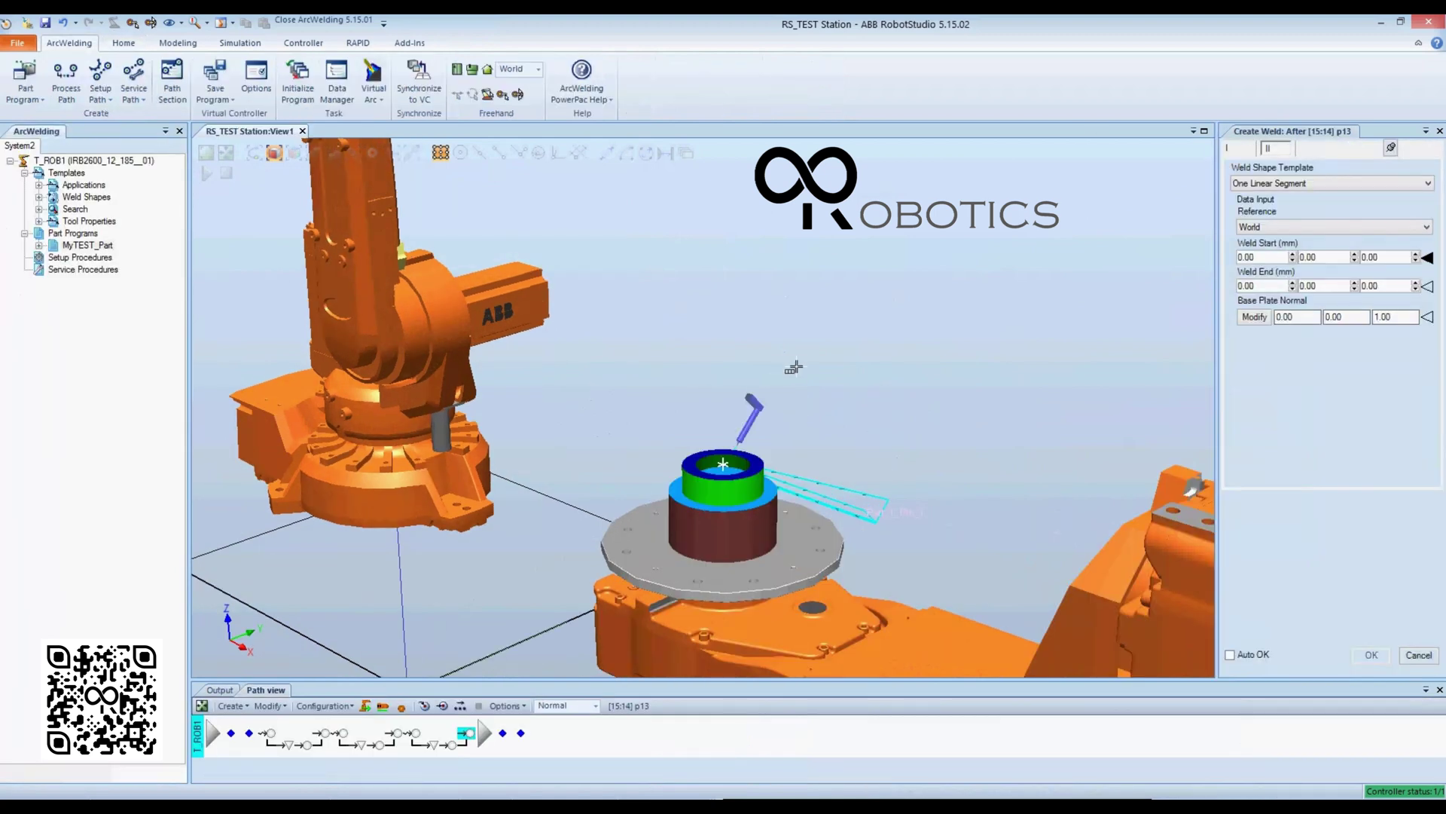
left_click(522, 734)
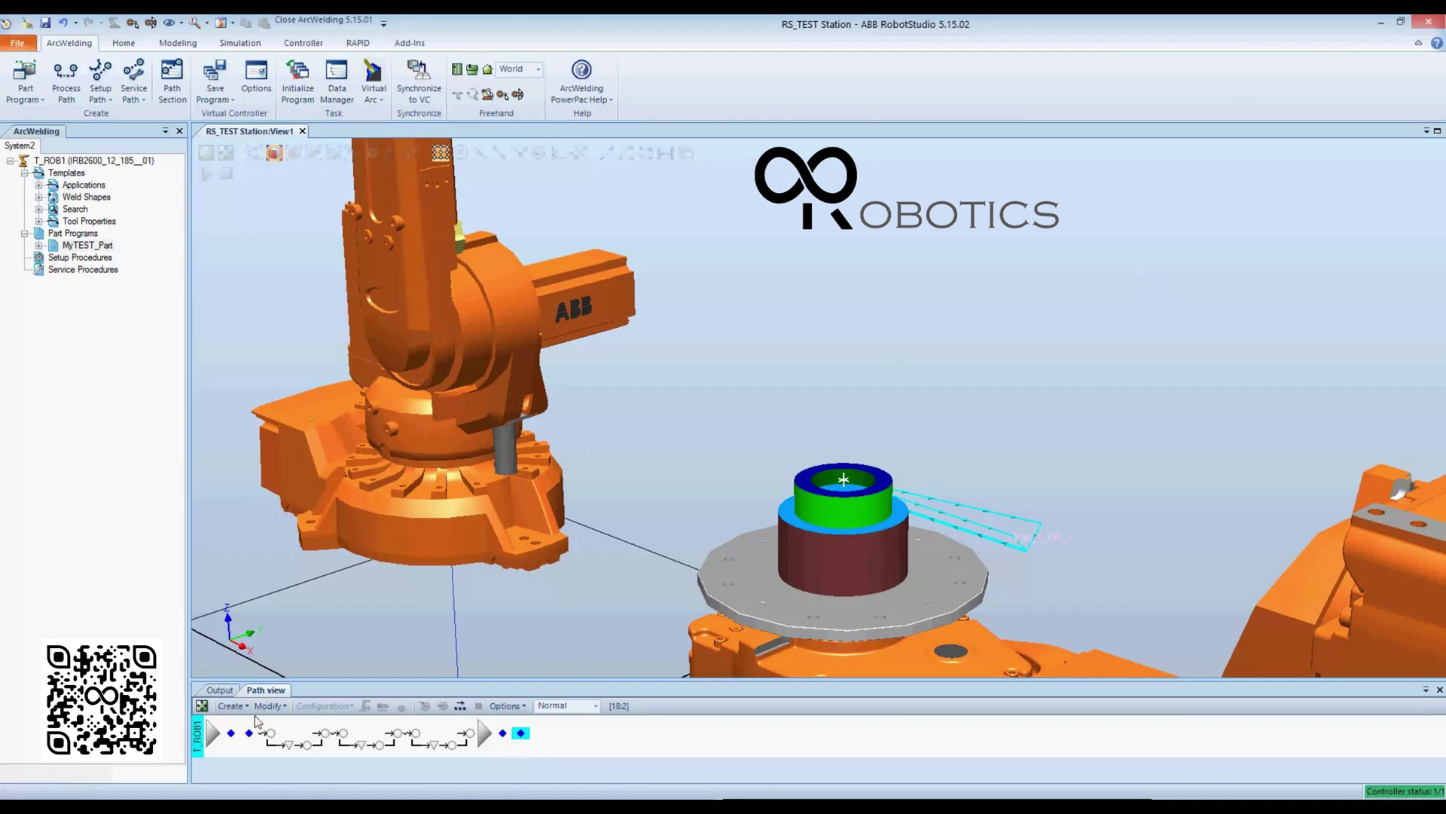
left_click(231, 706)
left_click(299, 573)
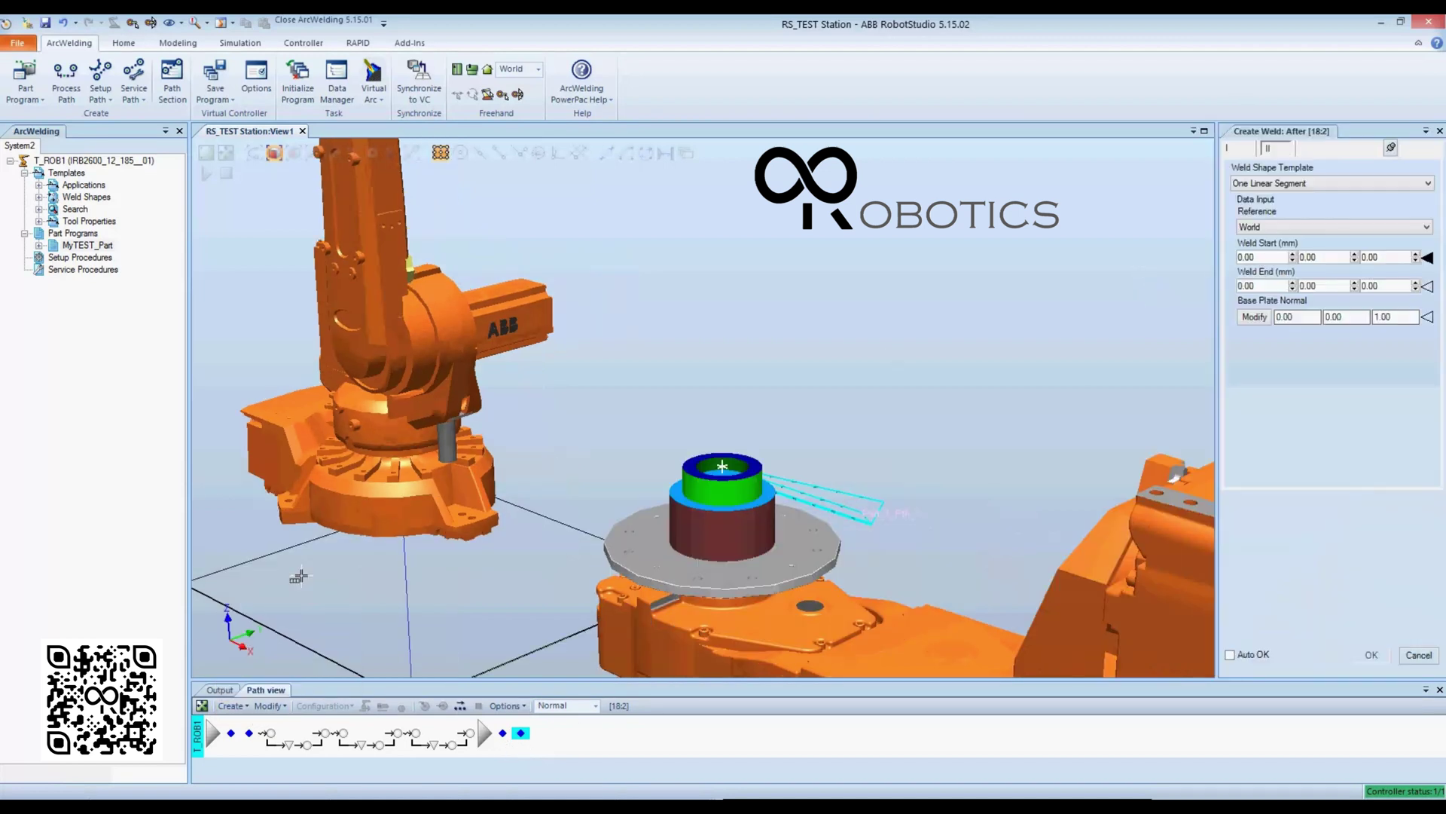
left_click(1236, 152)
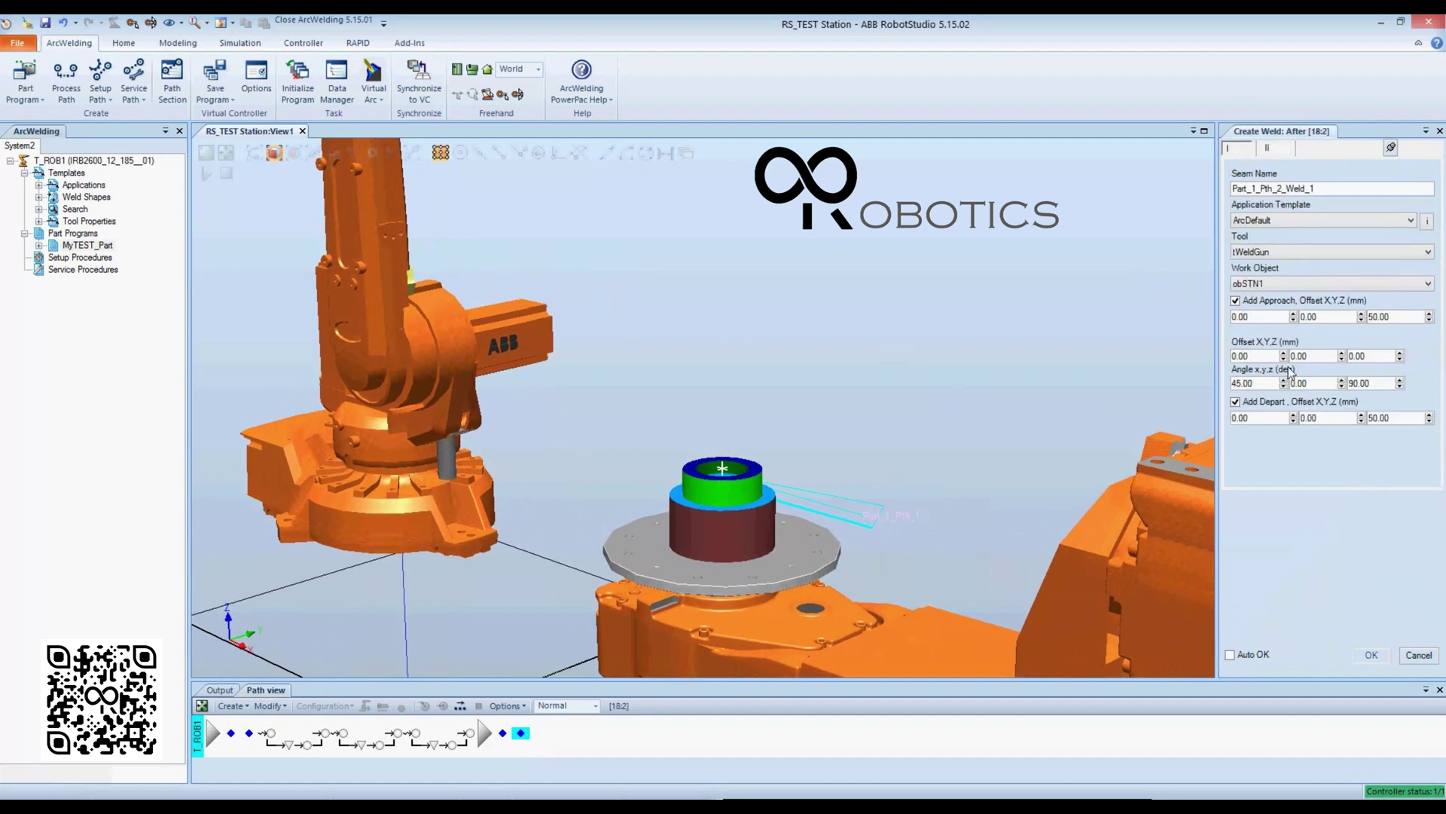
left_click(1281, 153)
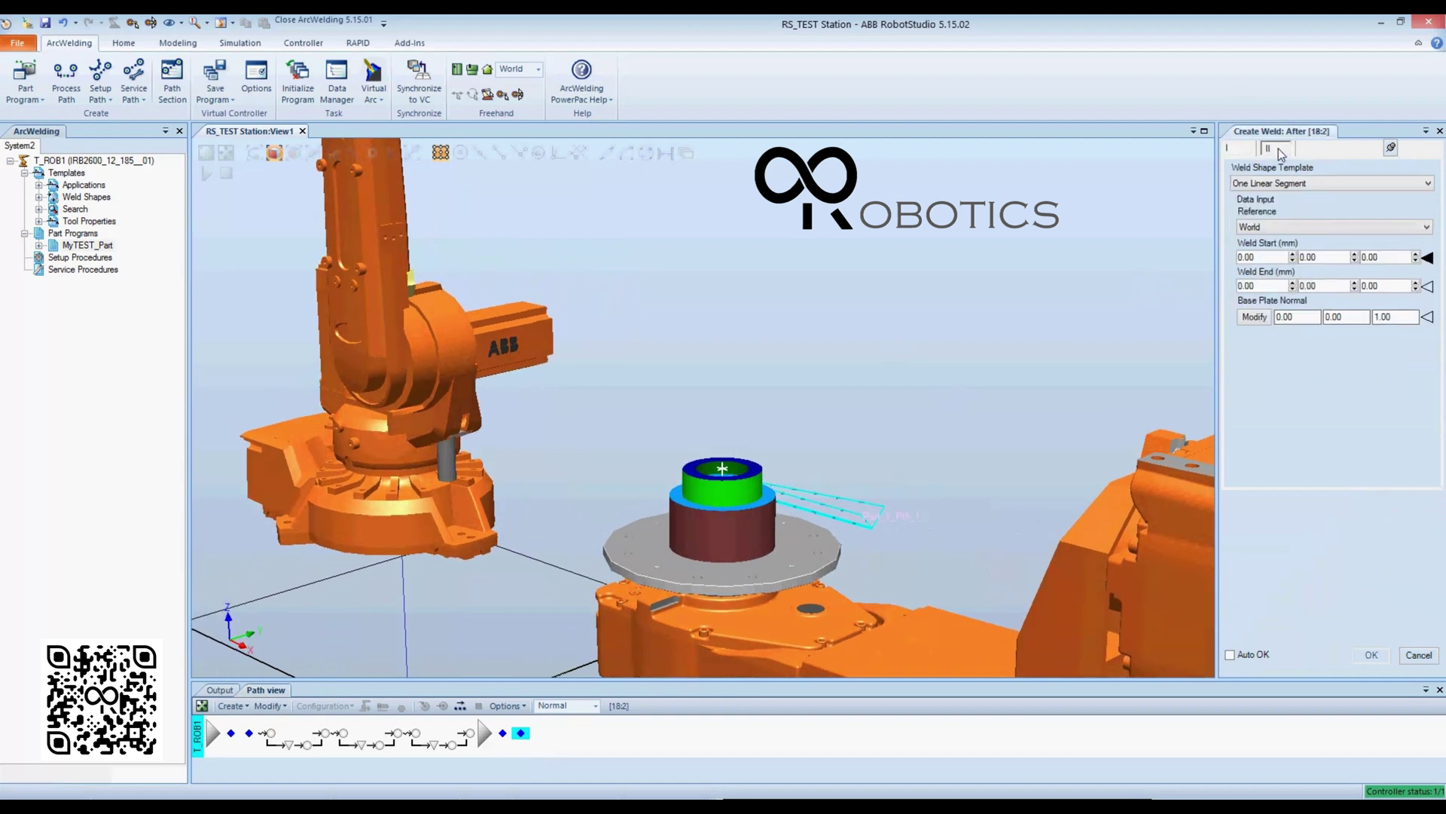
left_click(1304, 185)
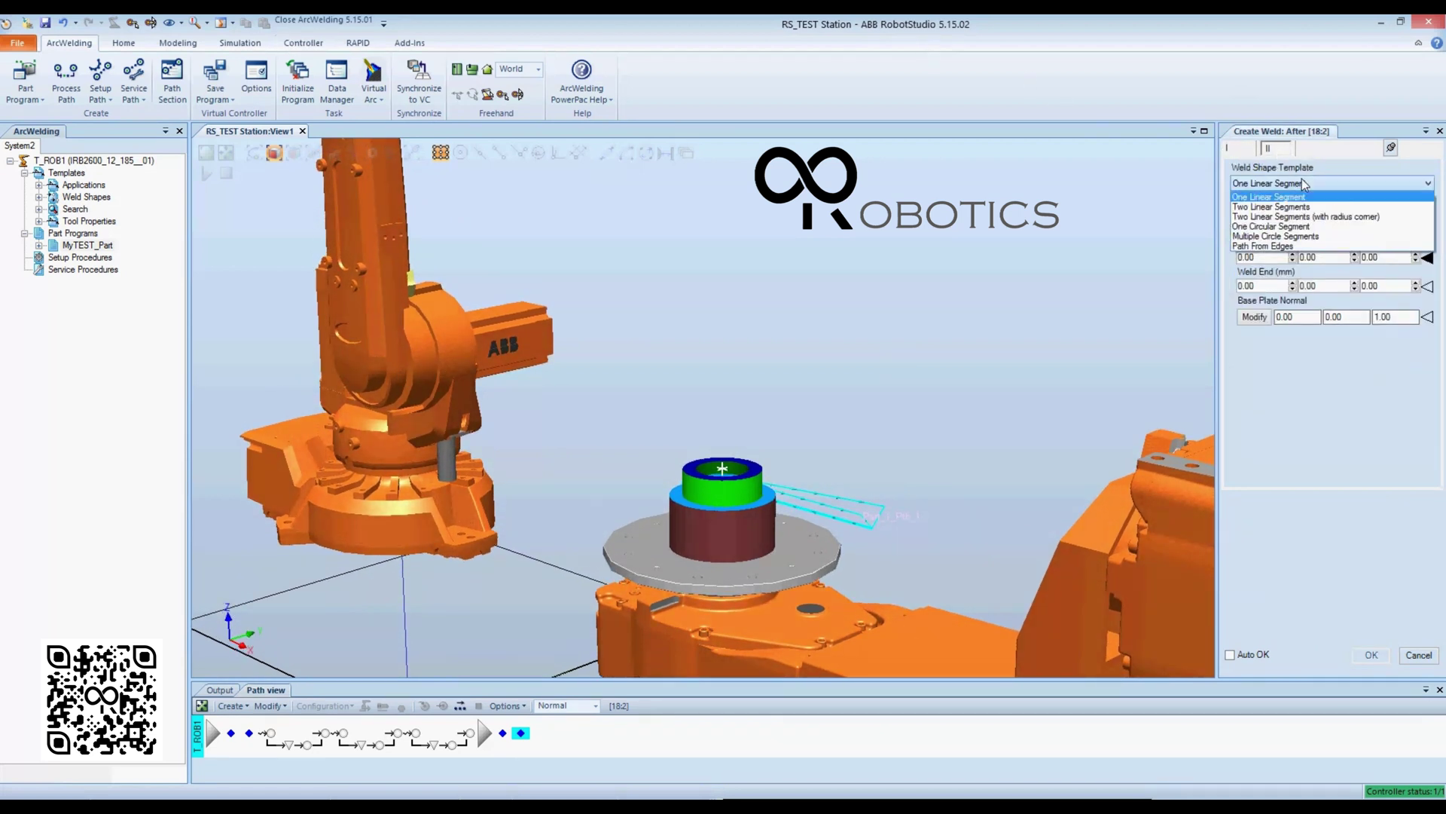
left_click(1295, 237)
Pick the weld start at about (925.14, -4.62, 800) and circle point at about (925.17, 5.01, 800) on the green cylinder's lower edge.
left_click_drag(1053, 288, 831, 481, "ctrl+shift")
scroll(982, 333, "down", 5)
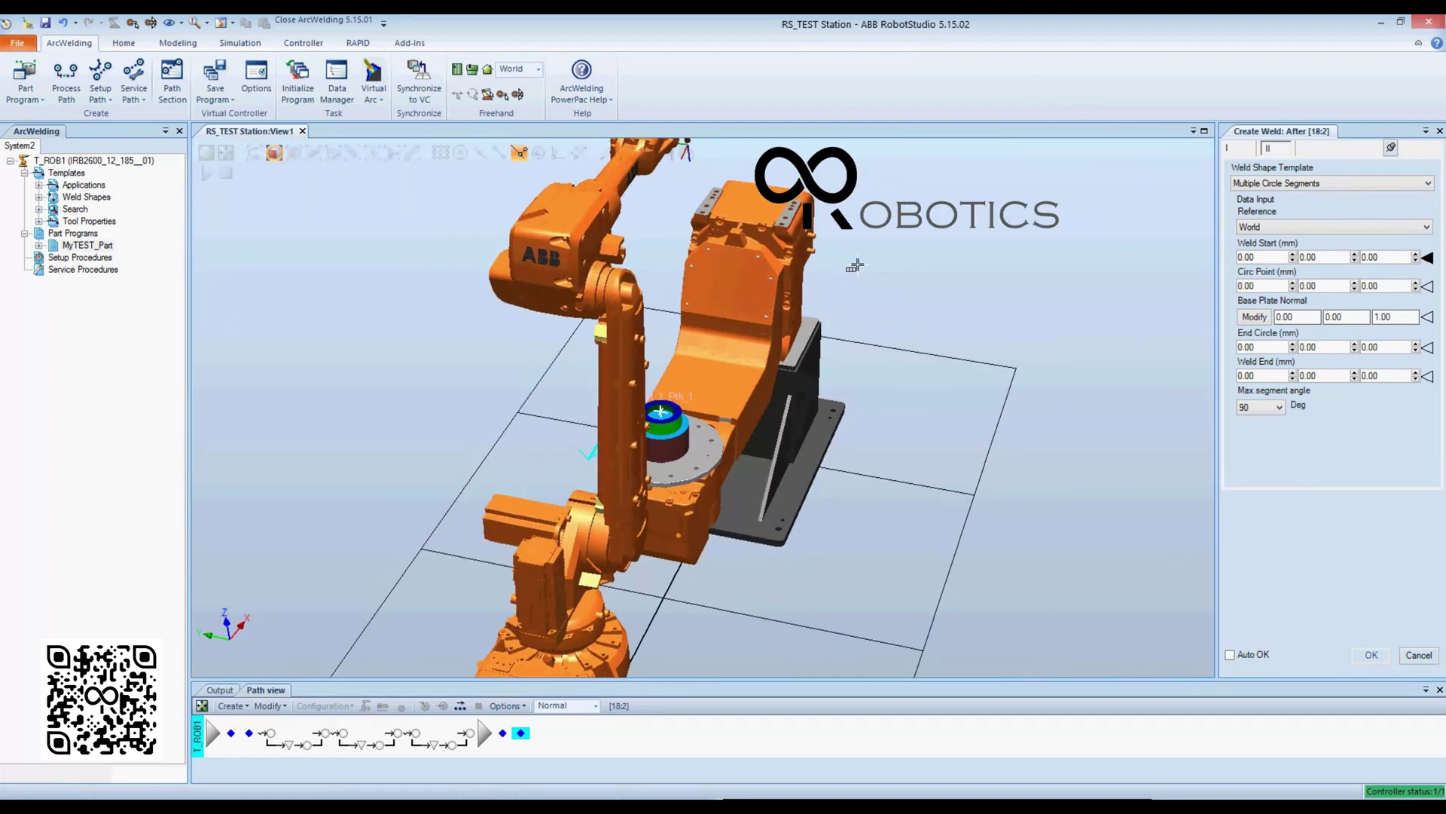
scroll(585, 447, "up", 10)
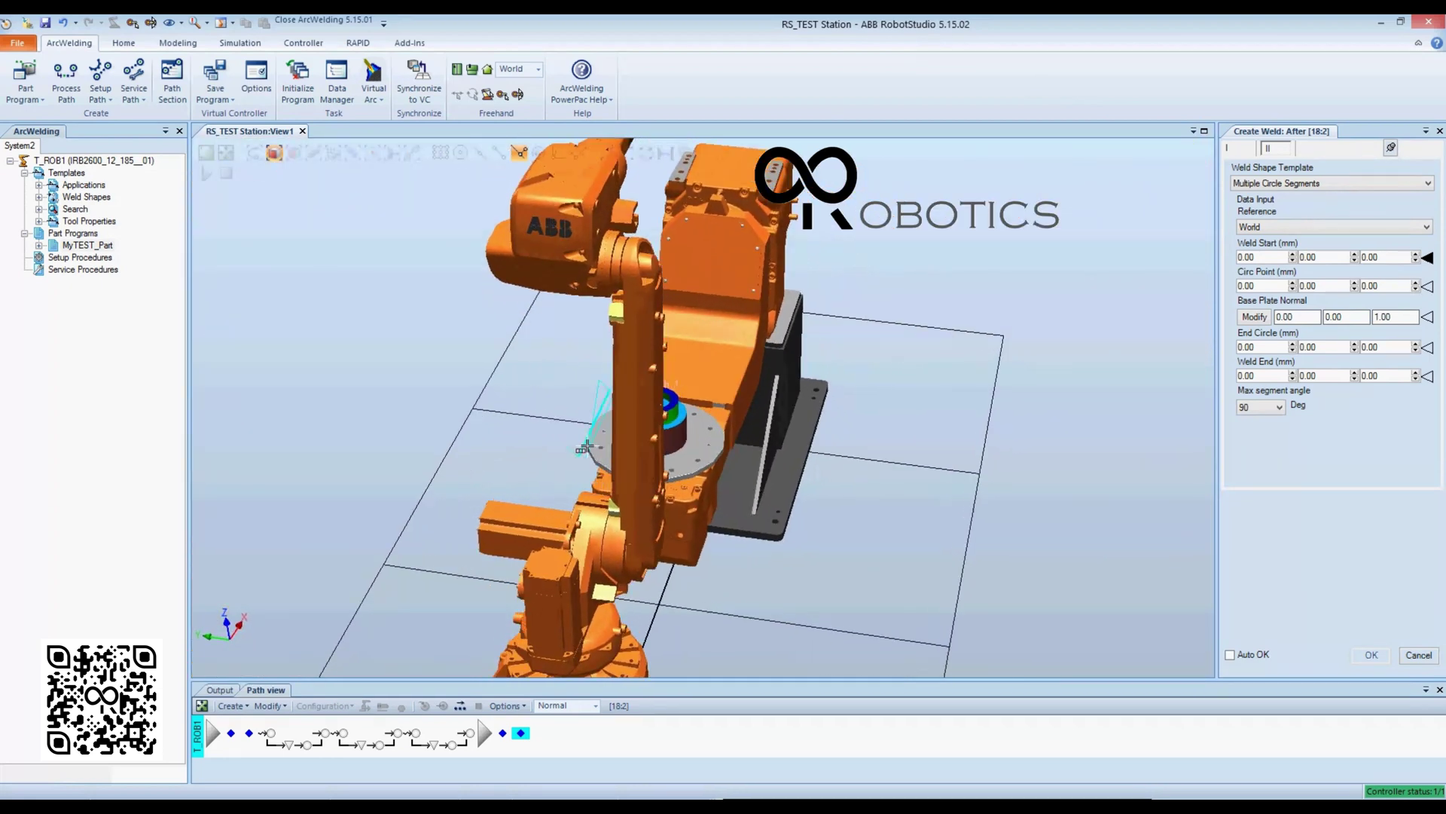
scroll(546, 553, "down", 8)
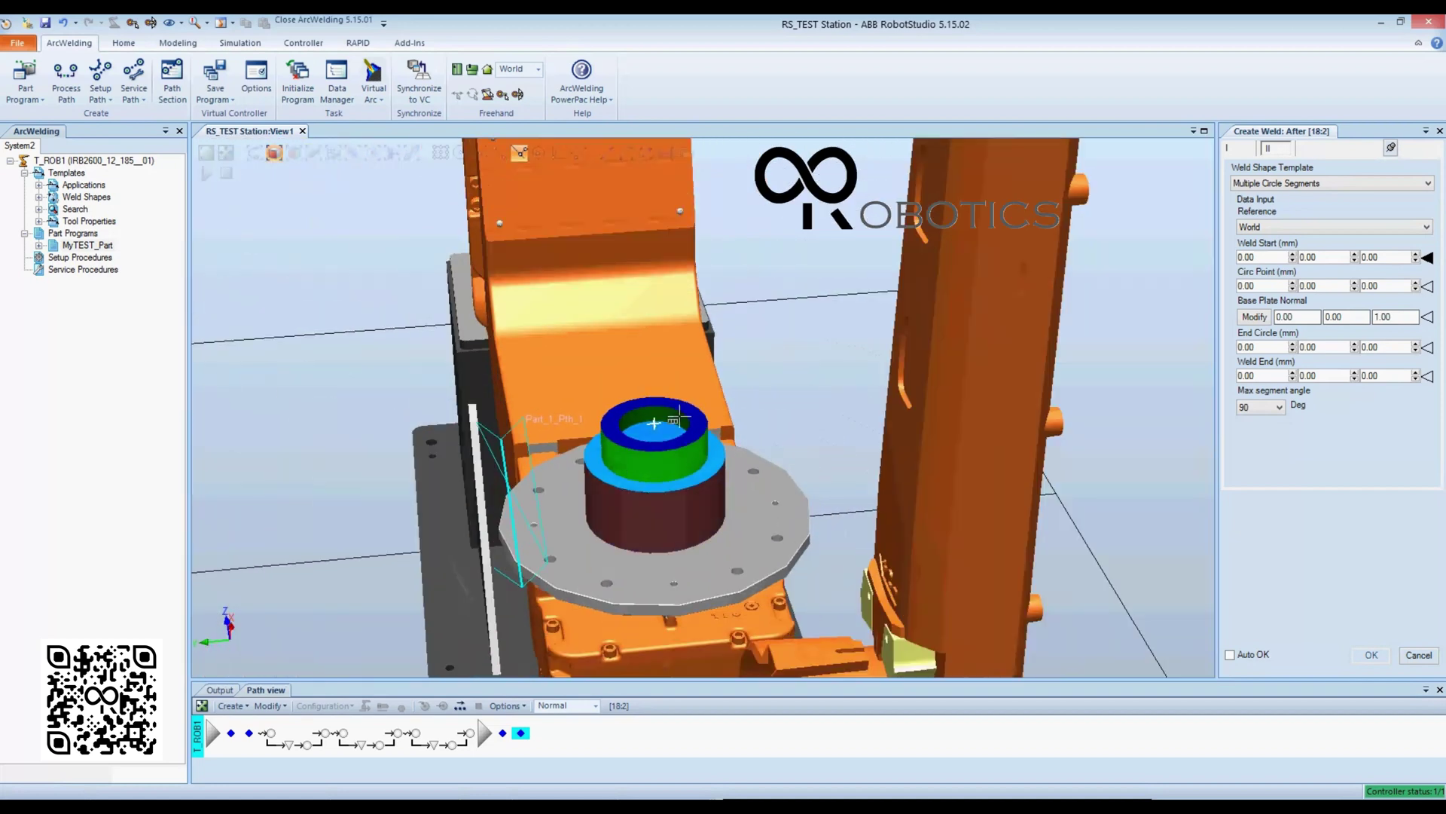
left_click_drag(694, 504, 683, 503, "ctrl+shift")
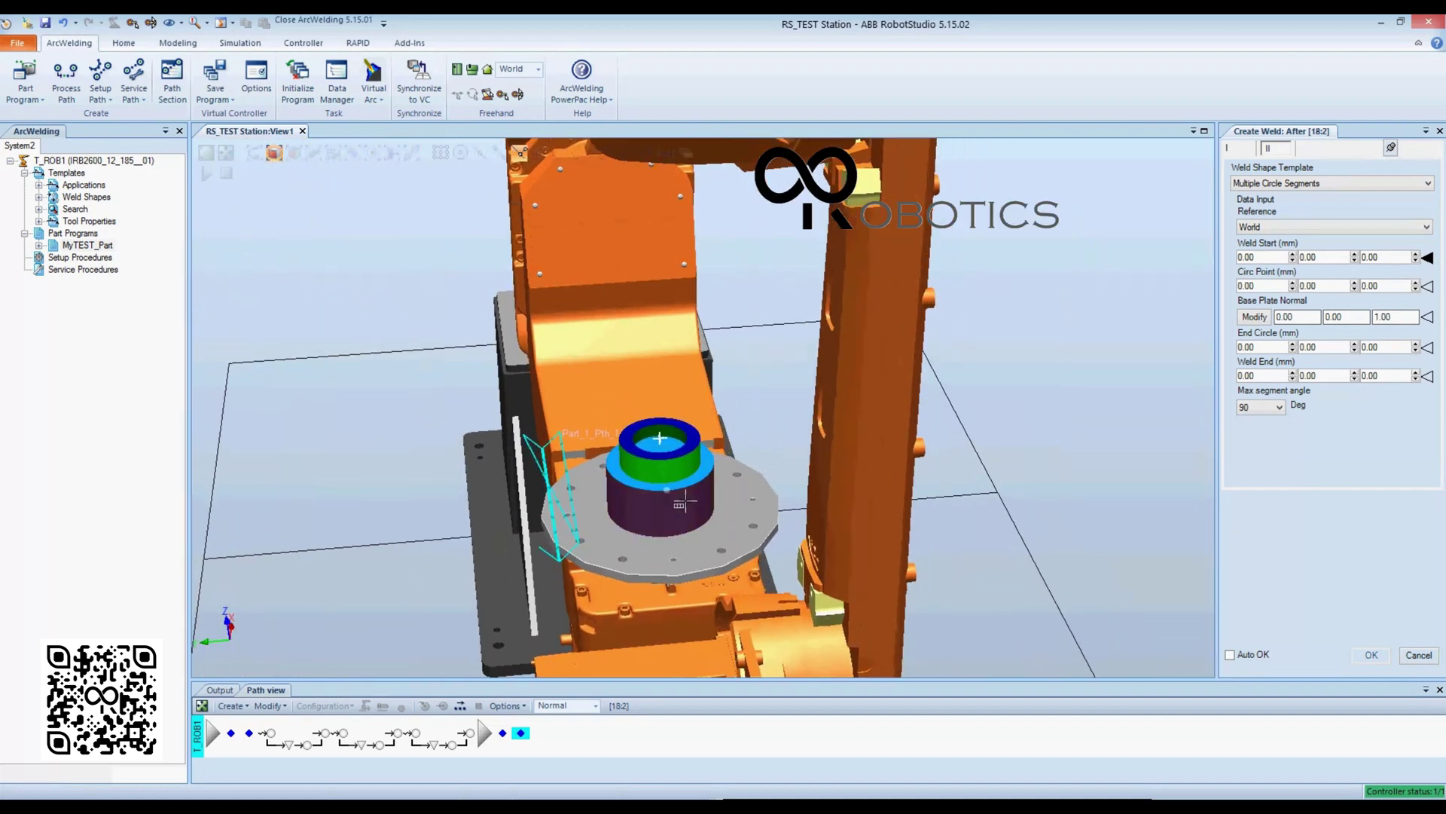
scroll(731, 429, "up", 10)
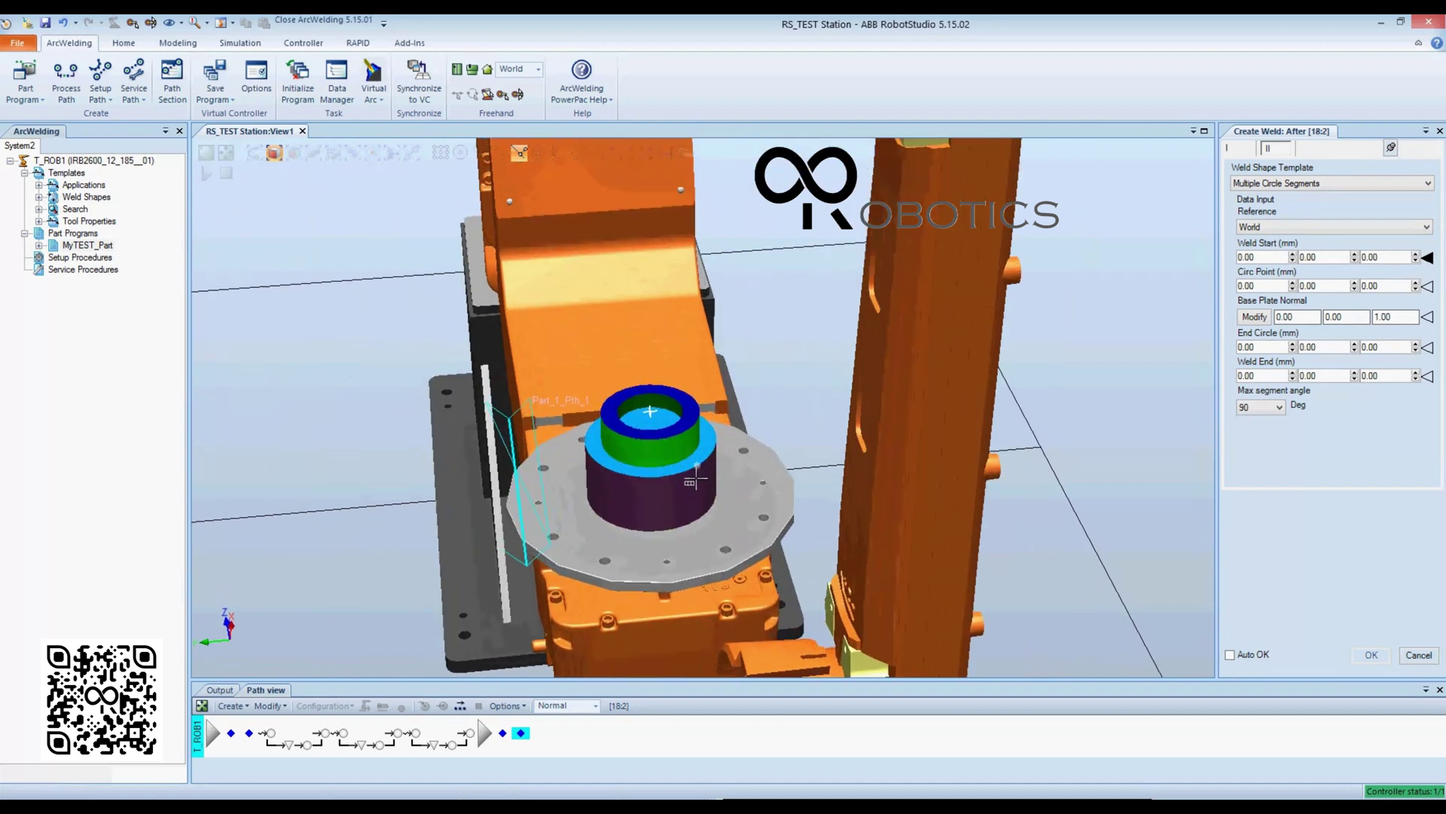
scroll(710, 491, "up", 4)
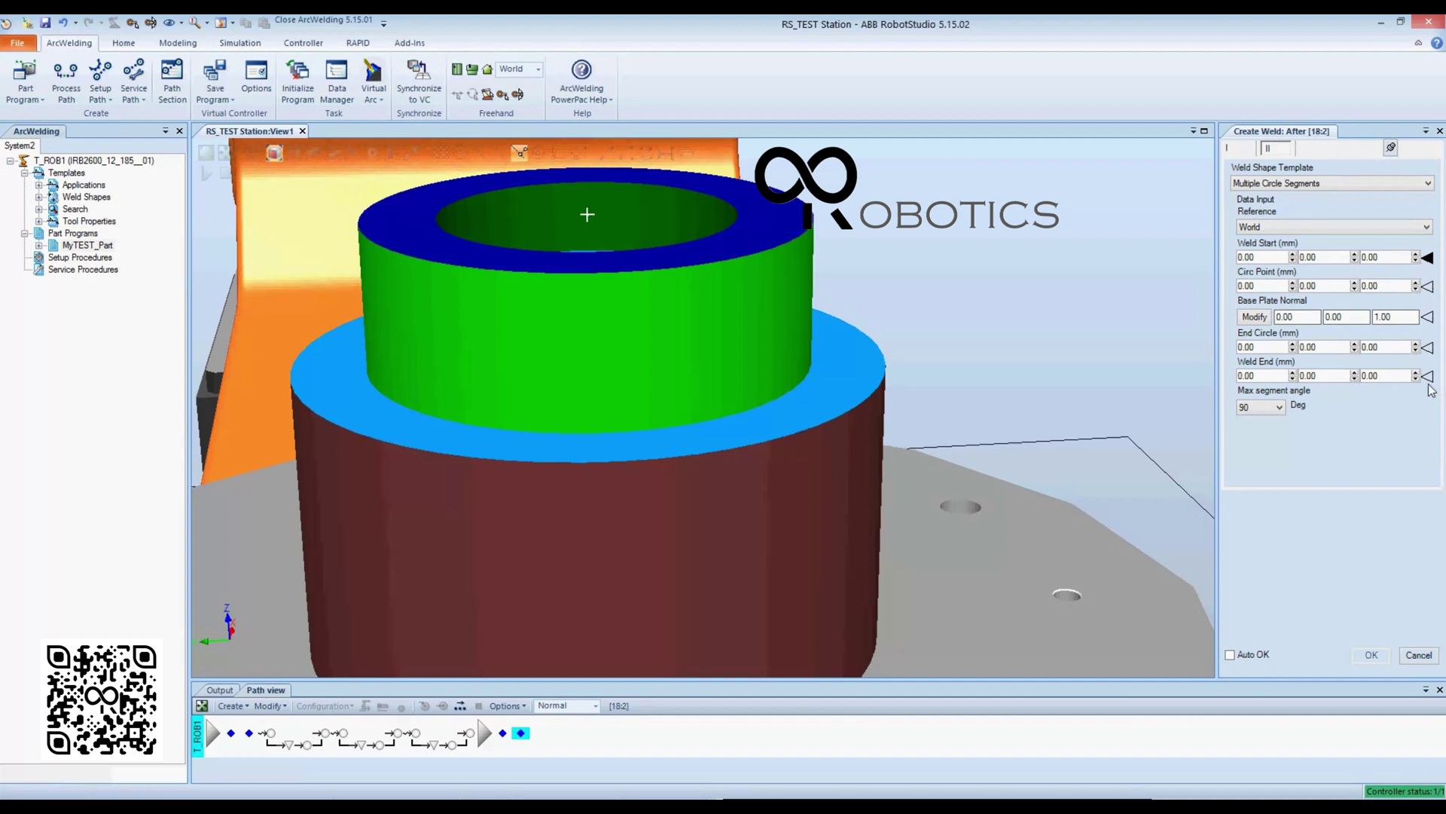
left_click(627, 389)
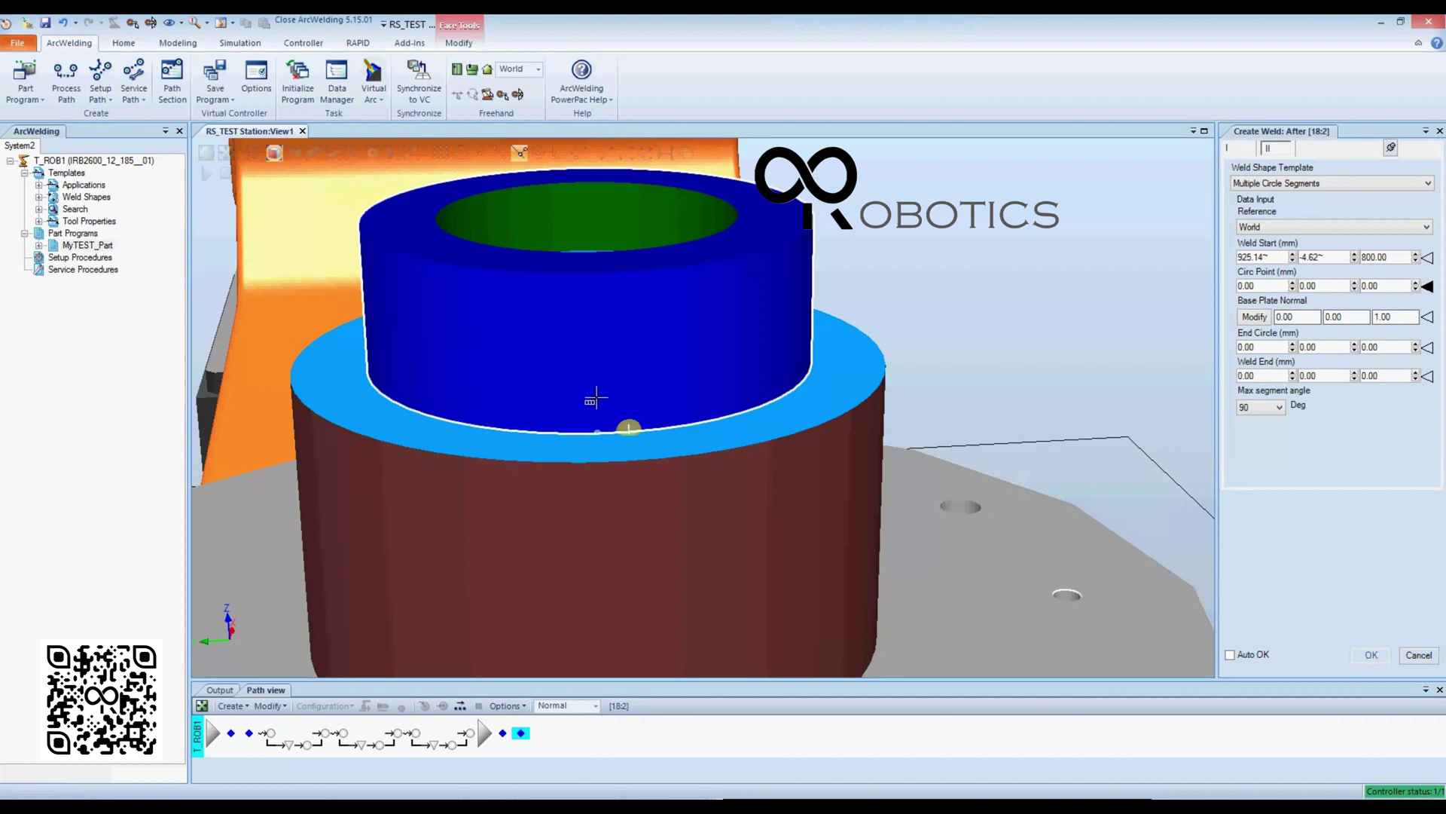
left_click(596, 398)
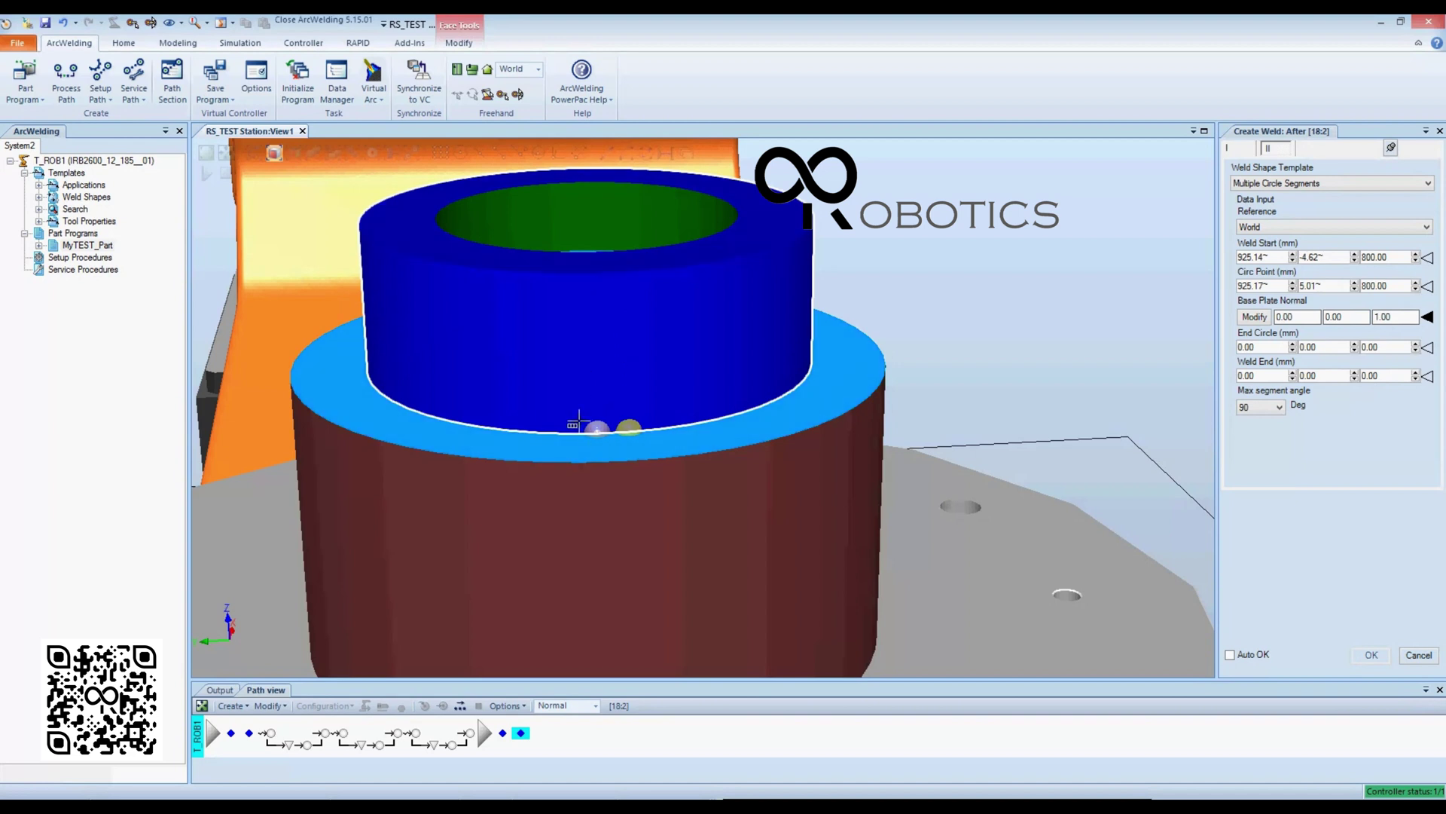
Take the base plate normal from the light blue step face and pick the circle end and weld end, slightly overlapping the start, along the edge.
left_click(585, 453)
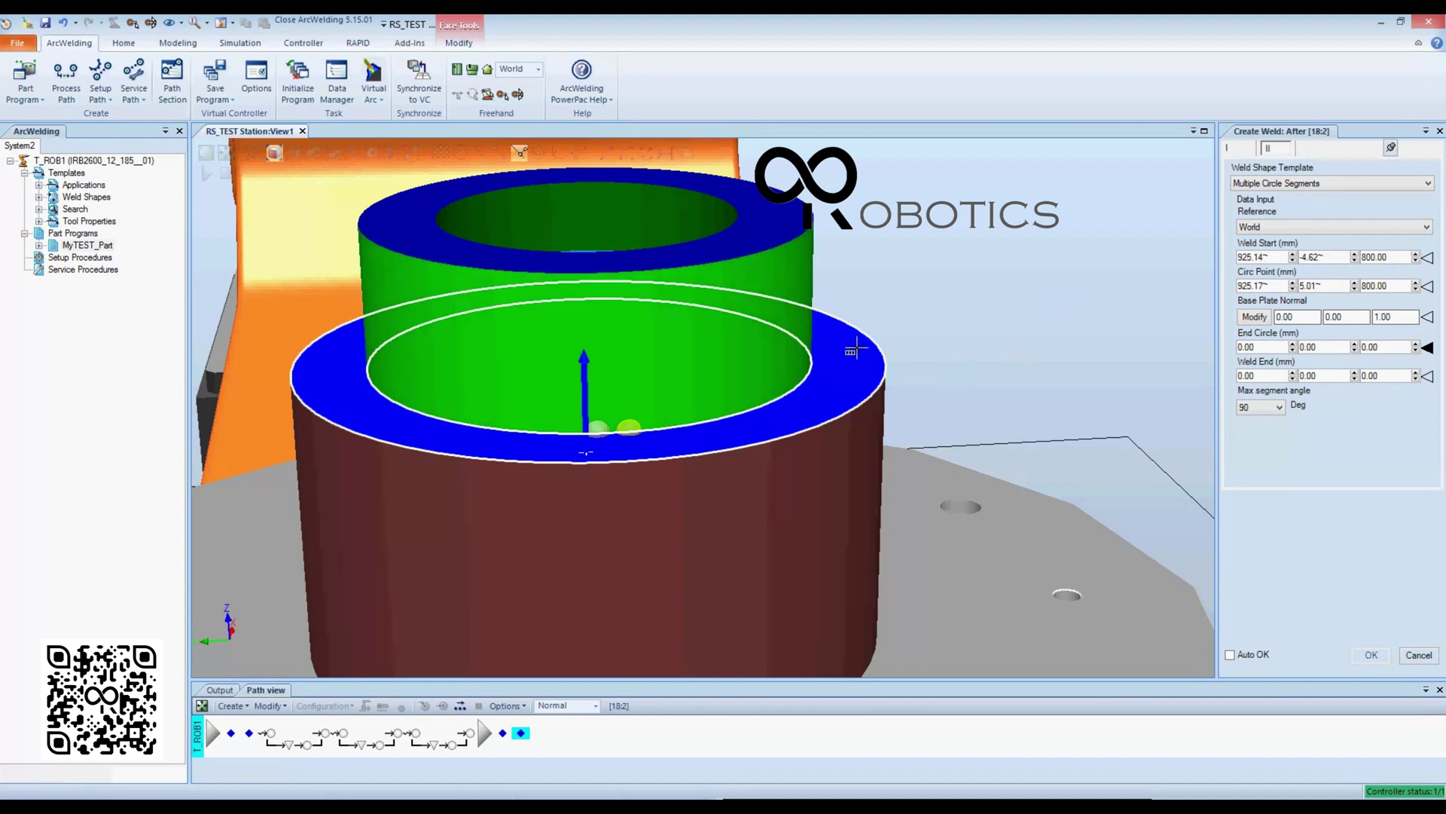
left_click(490, 396)
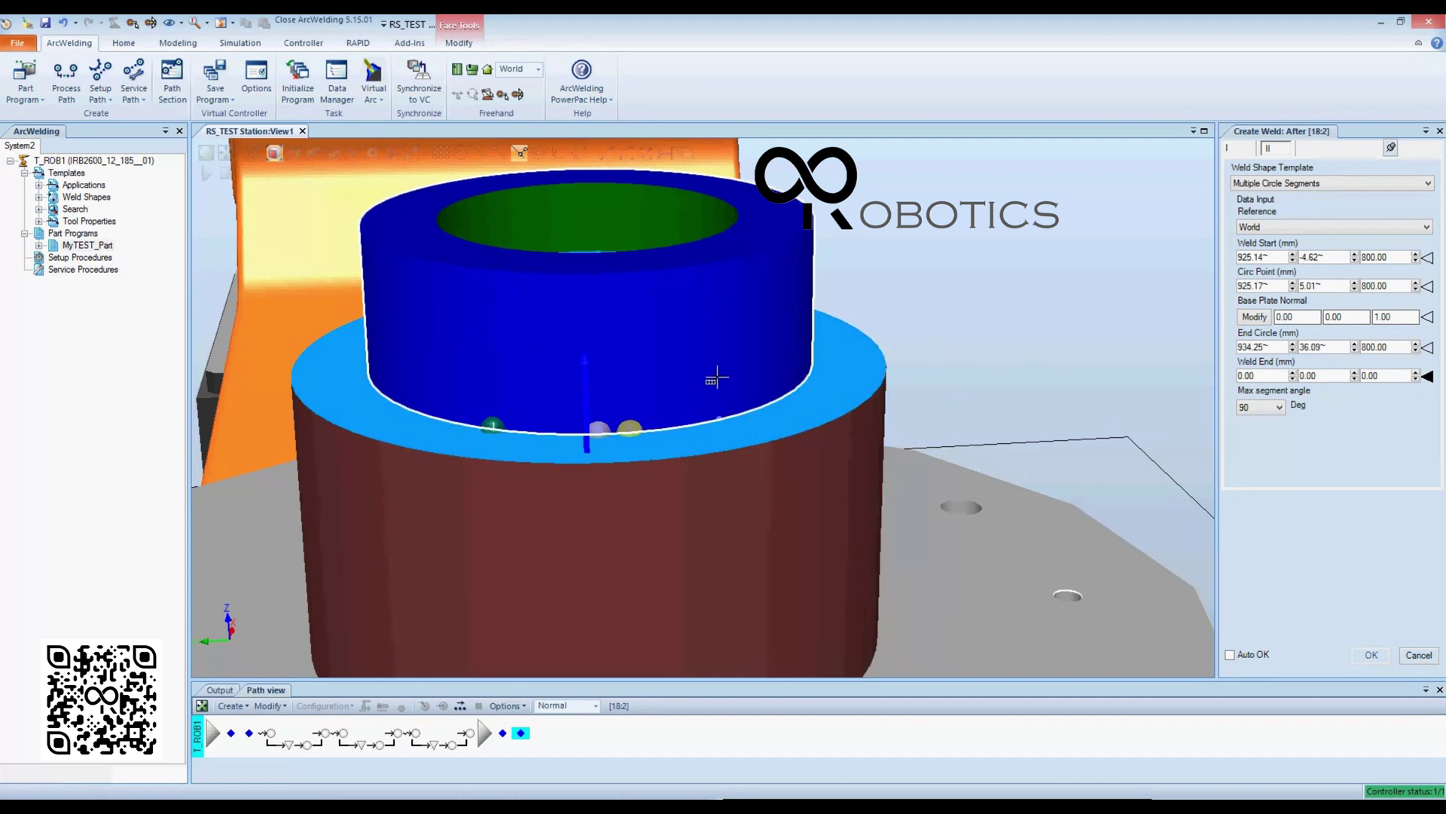
left_click_drag(717, 376, 600, 419, "ctrl+shift")
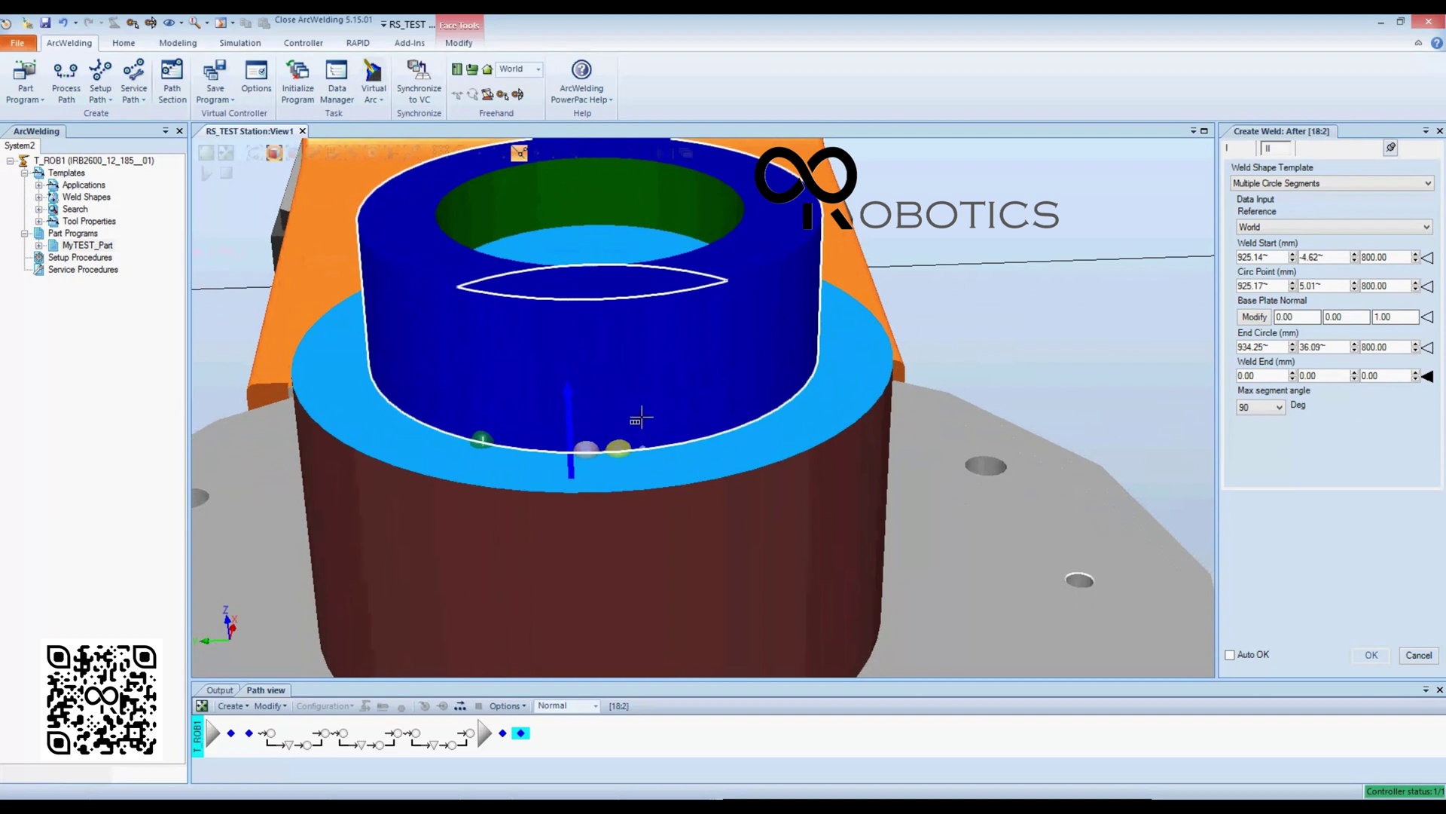
scroll(641, 417, "up", 5)
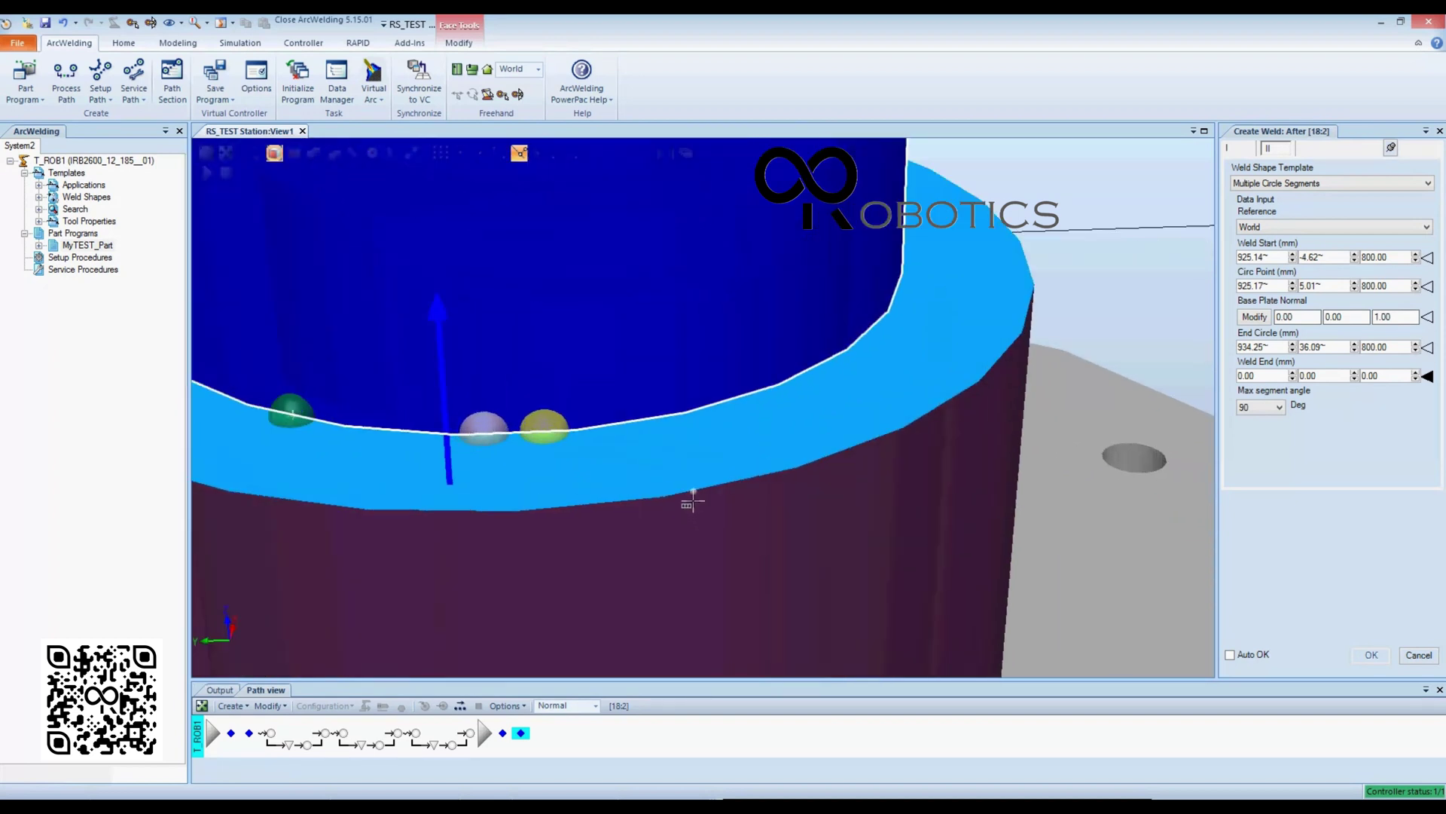
left_click(534, 374)
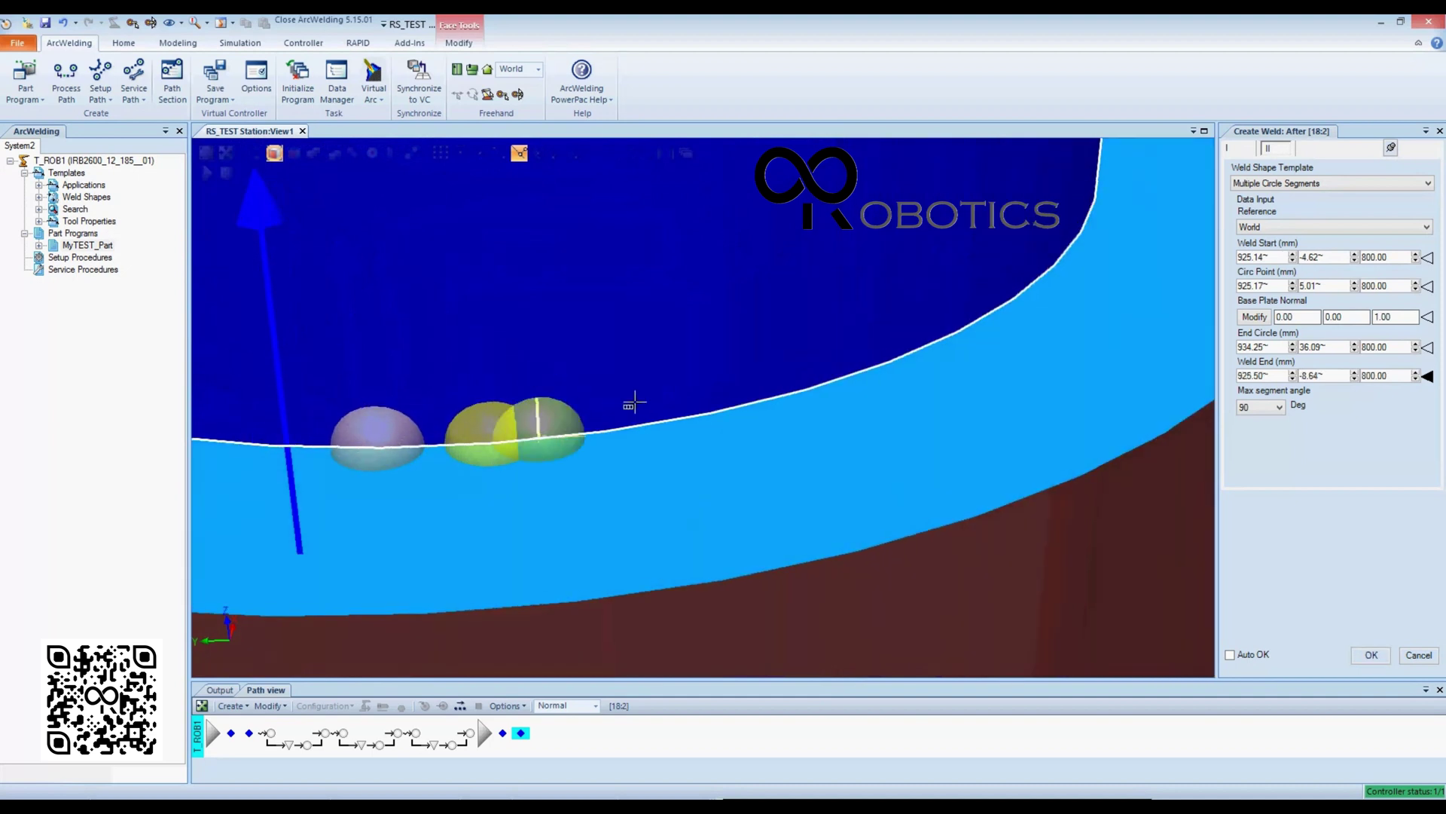
scroll(1281, 552, "down", 5)
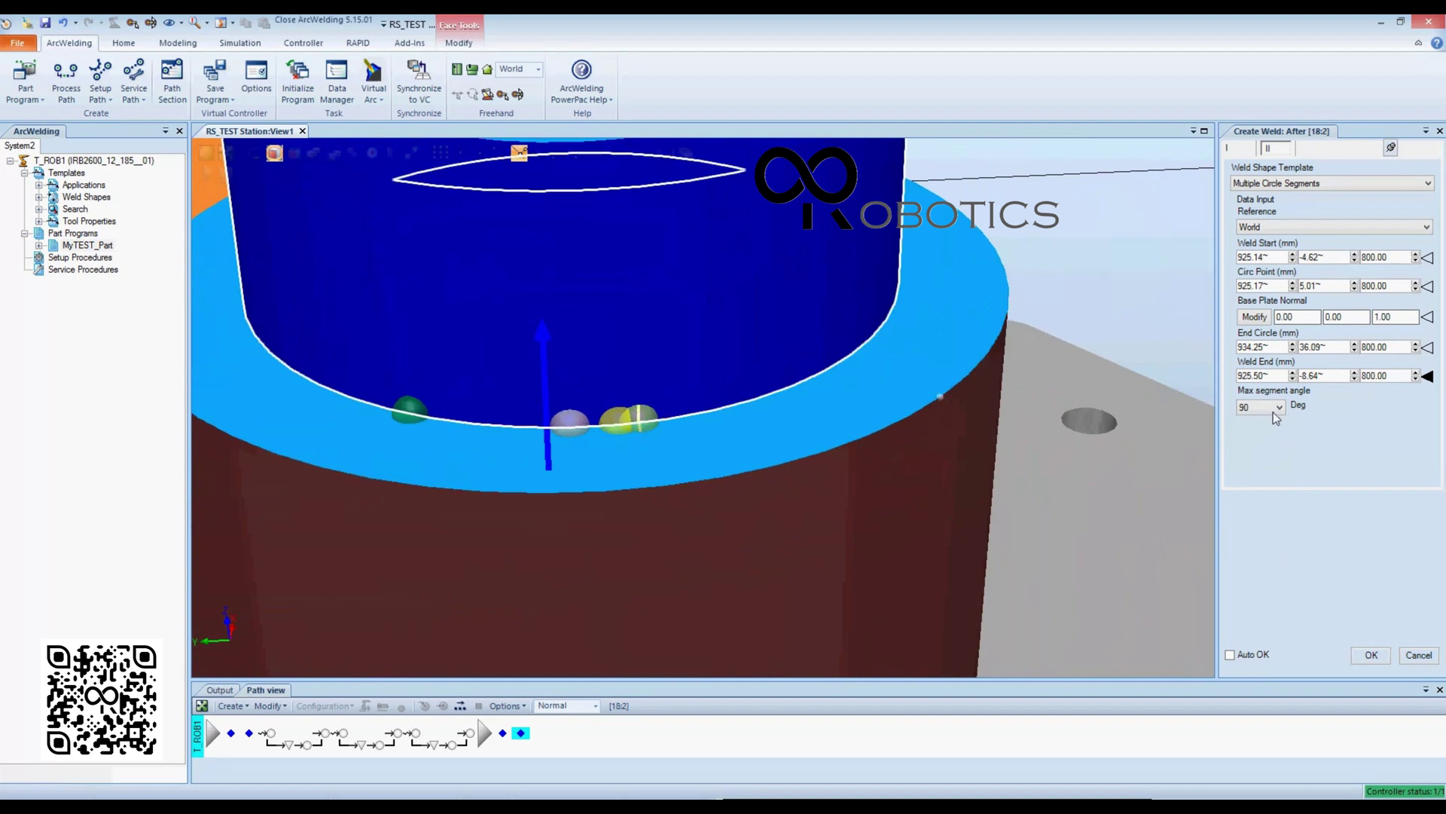
Try a maximum segment angle of 60 degrees for the weld, and restore it to 90 degrees.
left_click(1279, 408)
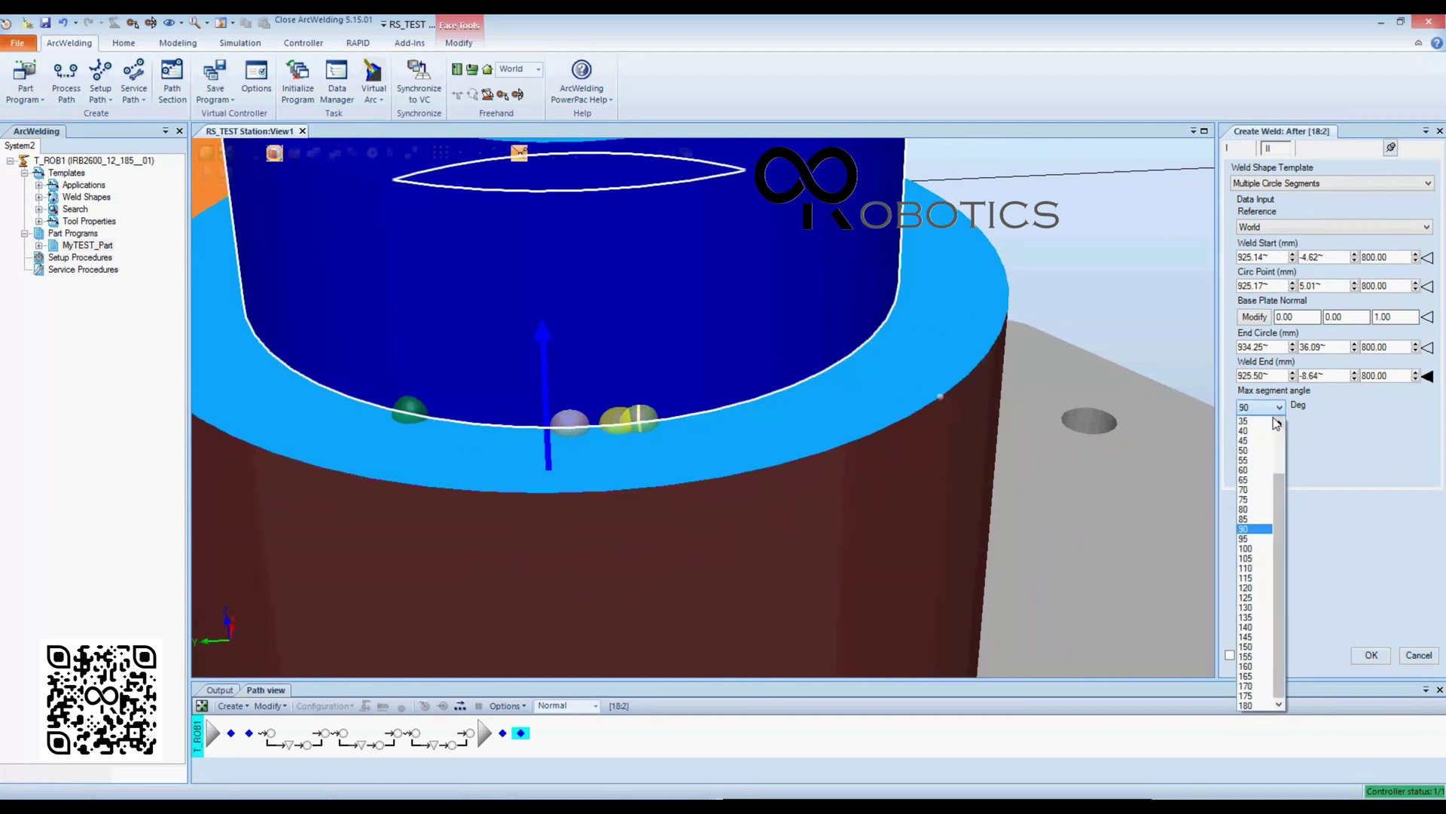
left_click(1281, 410)
left_click(1280, 410)
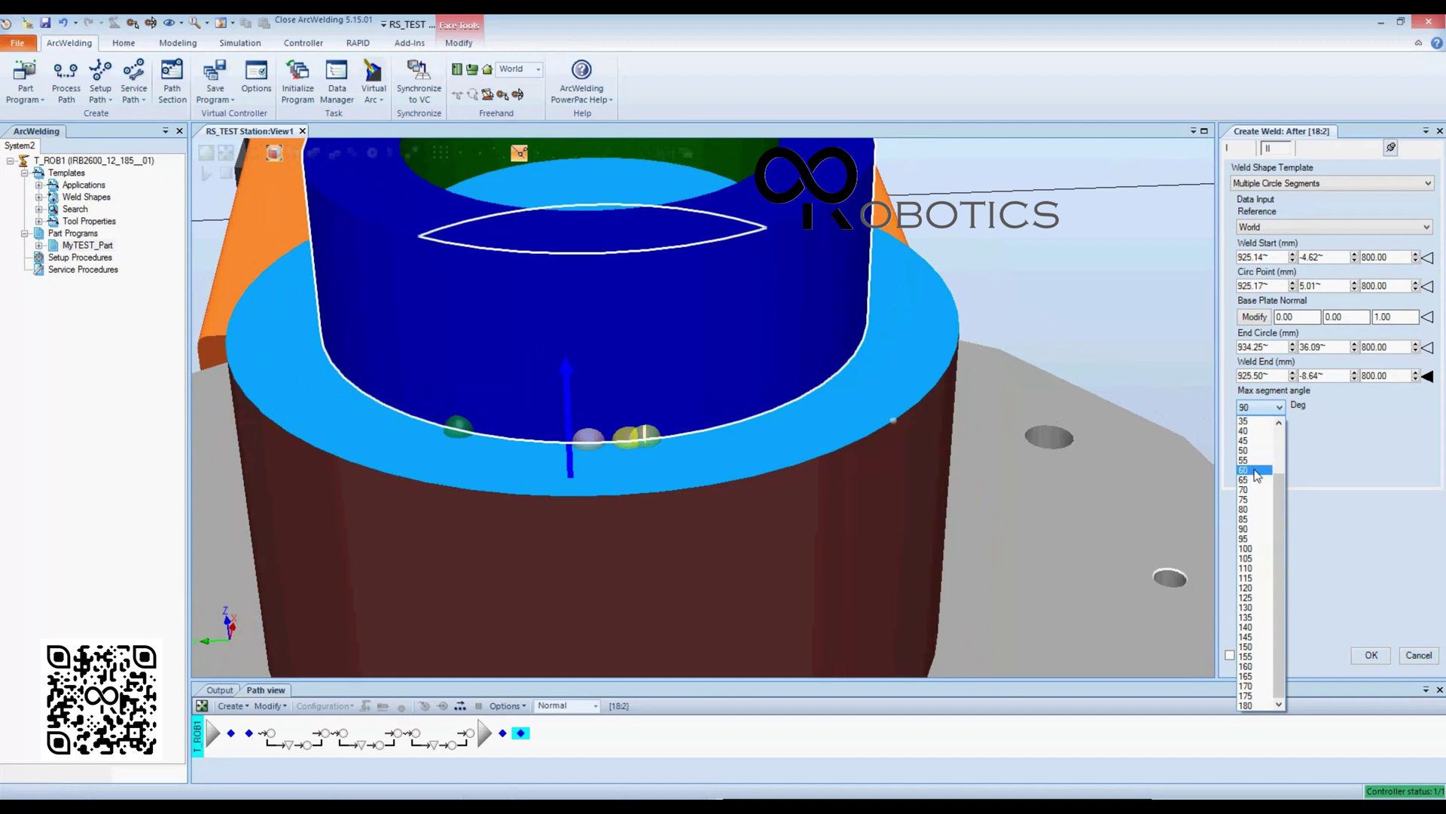
left_click(1257, 471)
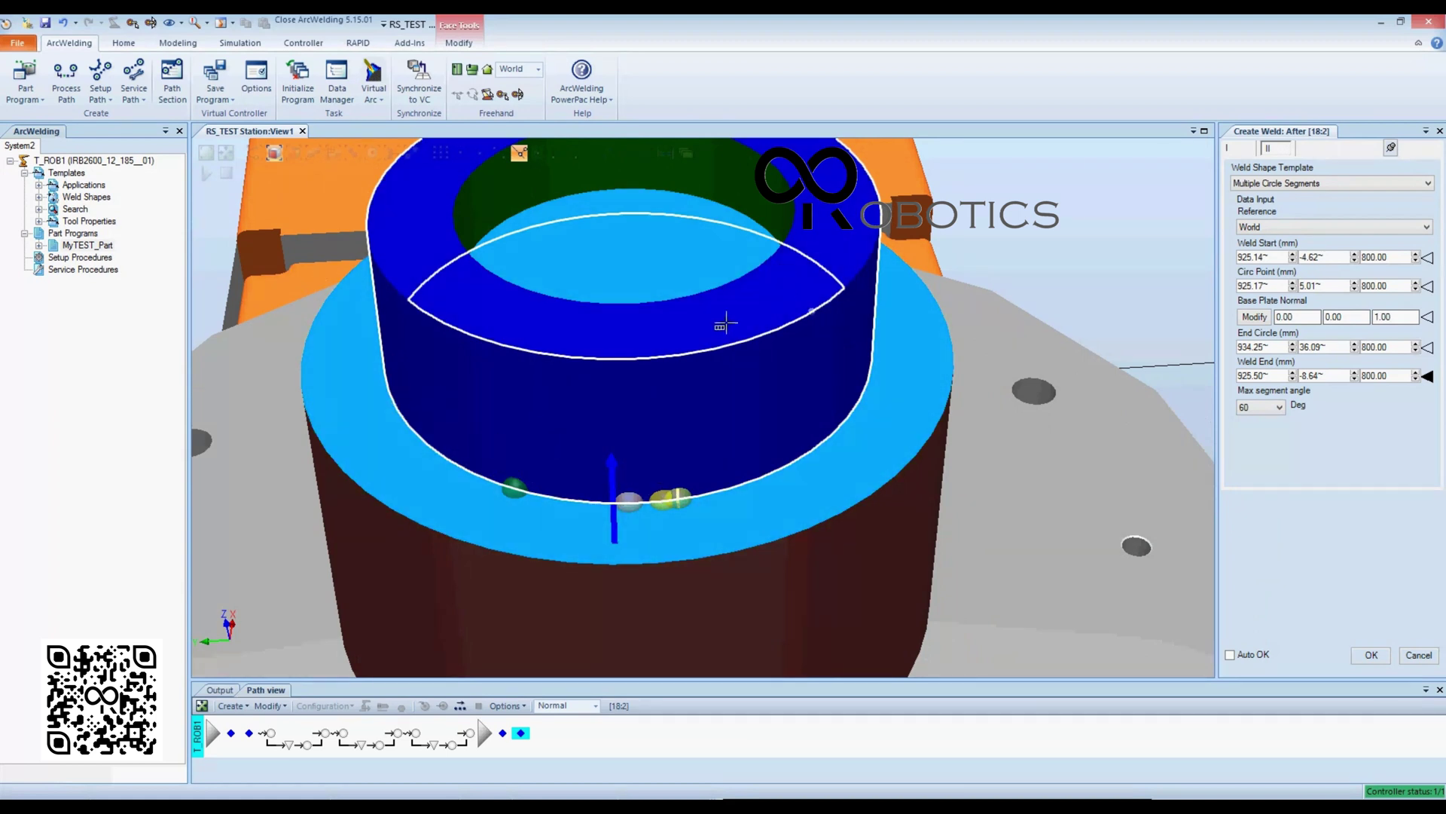
left_click_drag(907, 247, 907, 238, "ctrl+shift")
left_click(1278, 406)
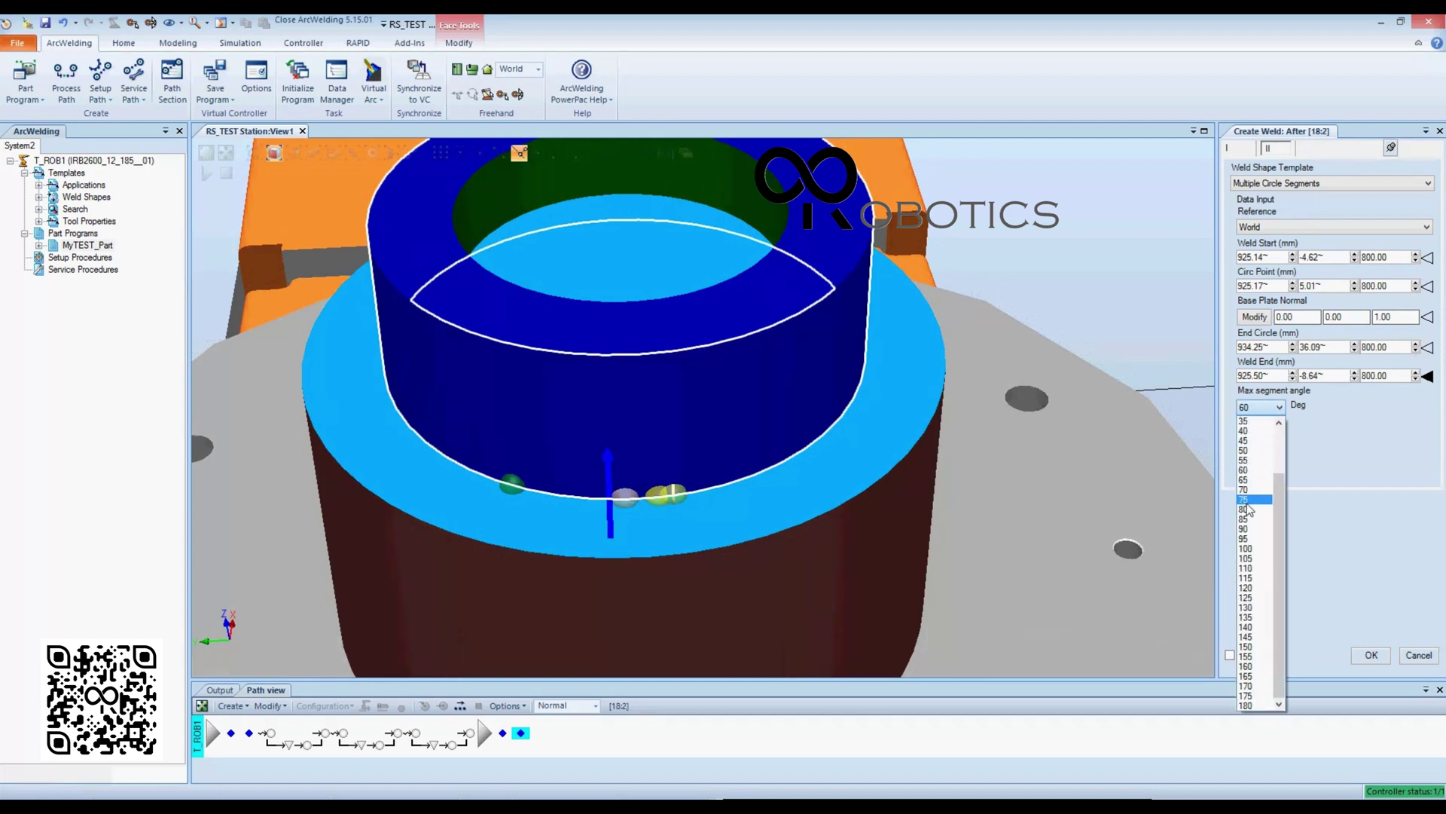
left_click(1245, 529)
Keep the maximum segment angle at 90 degrees and create the circular weld around the green cylinder.
left_click_drag(702, 498, 697, 536, "ctrl+shift")
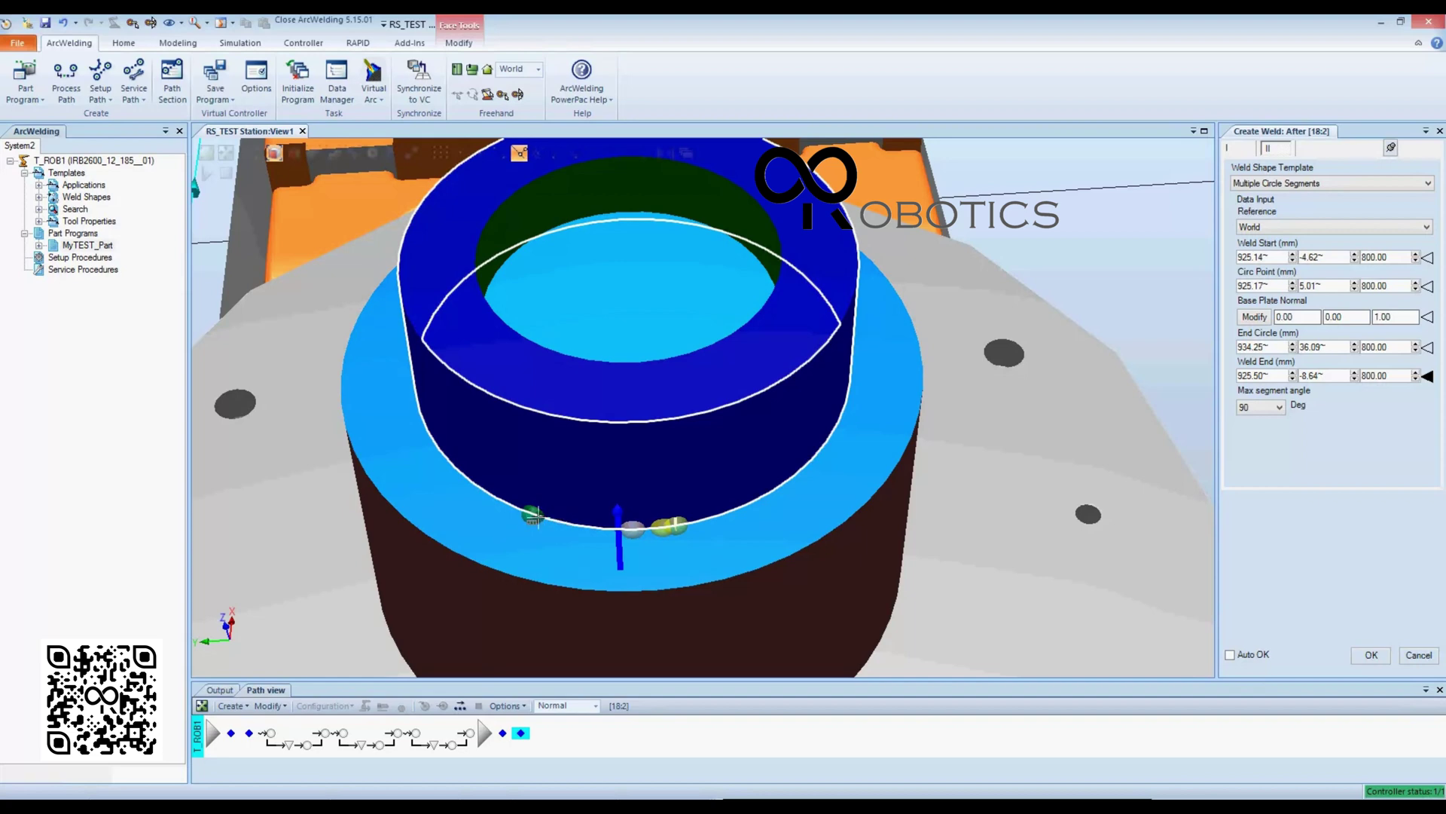
left_click_drag(516, 469, 415, 400, "ctrl+shift")
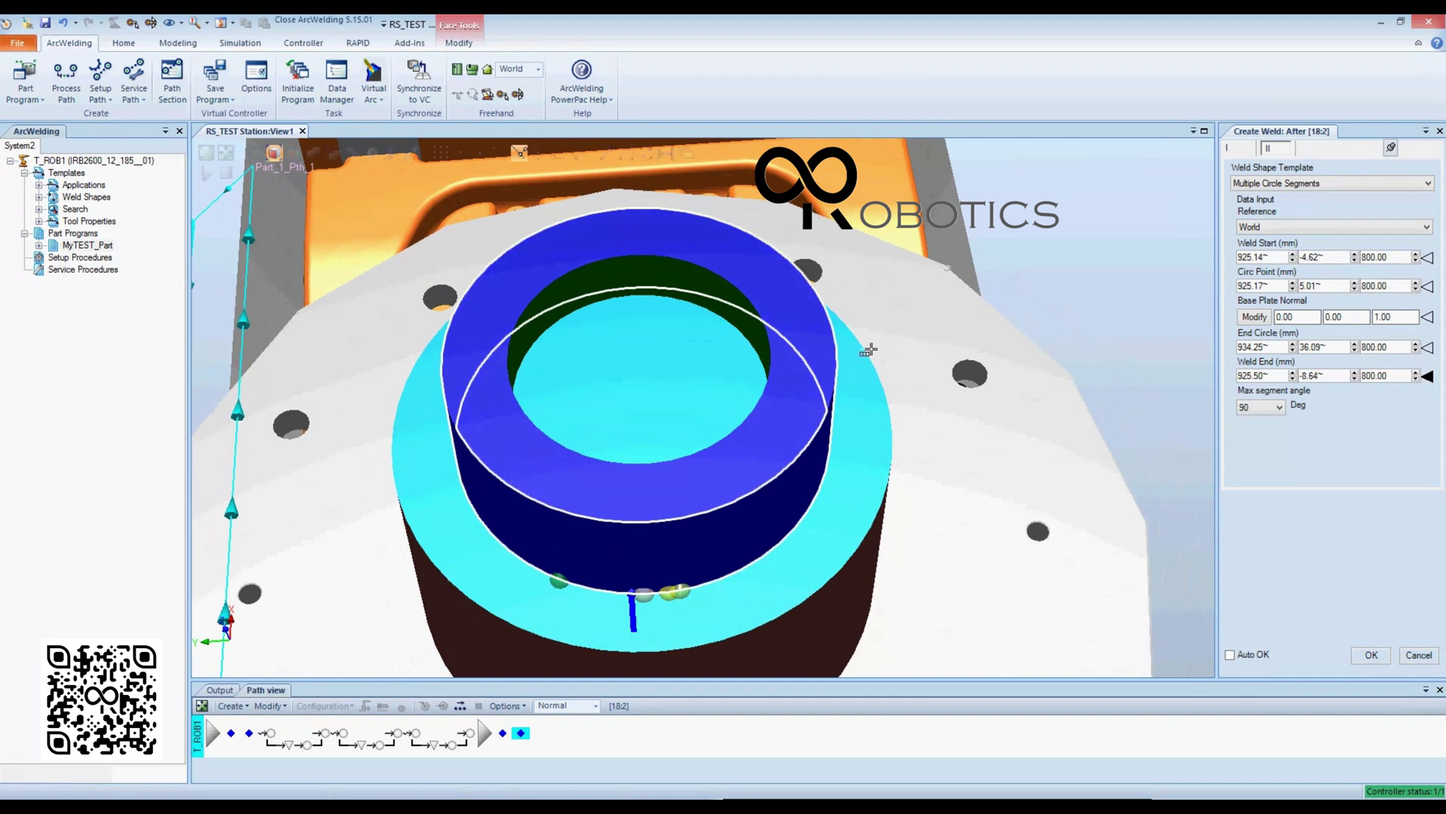
left_click_drag(1142, 474, 1159, 522, "ctrl+shift")
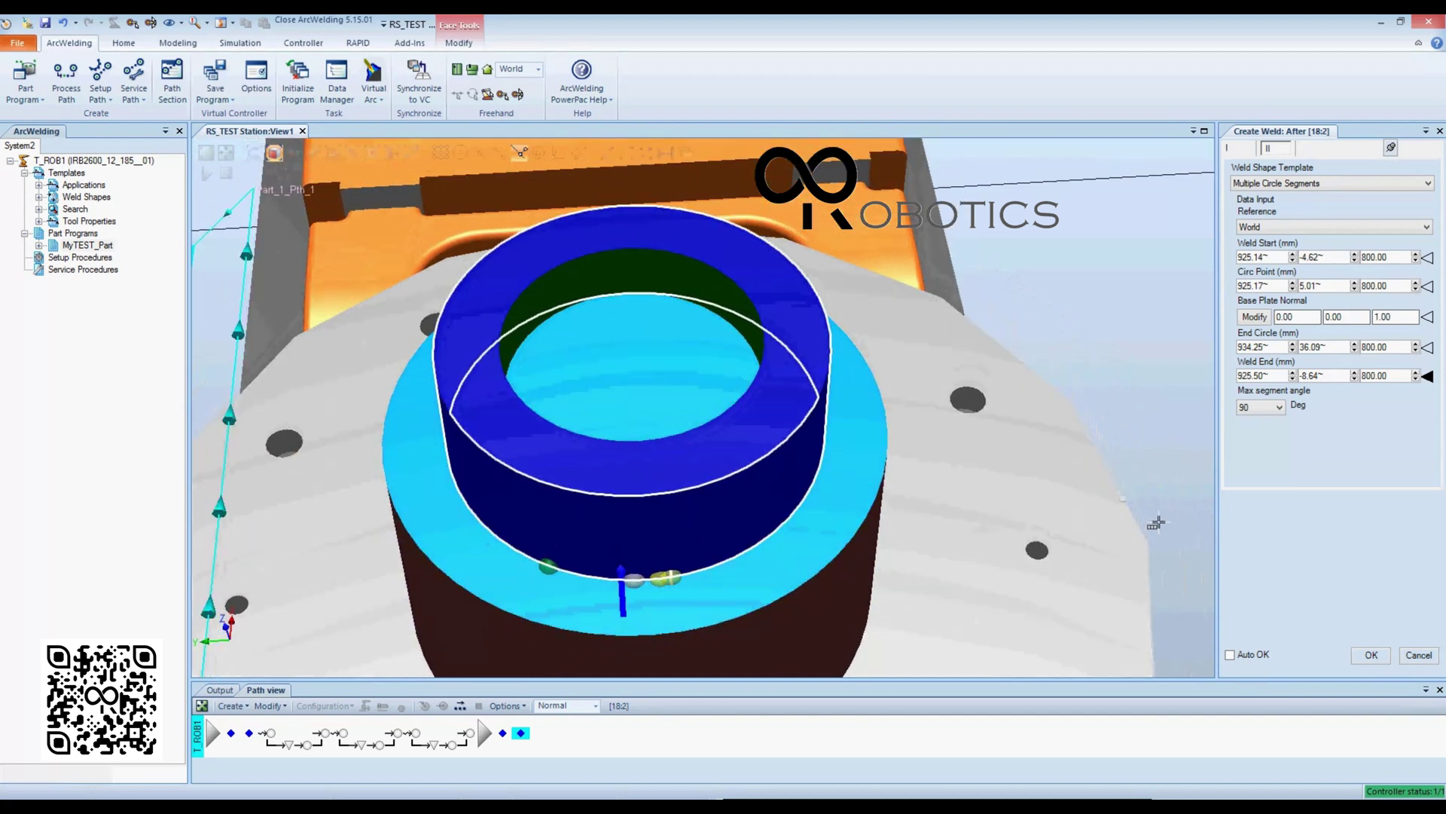
left_click(1275, 410)
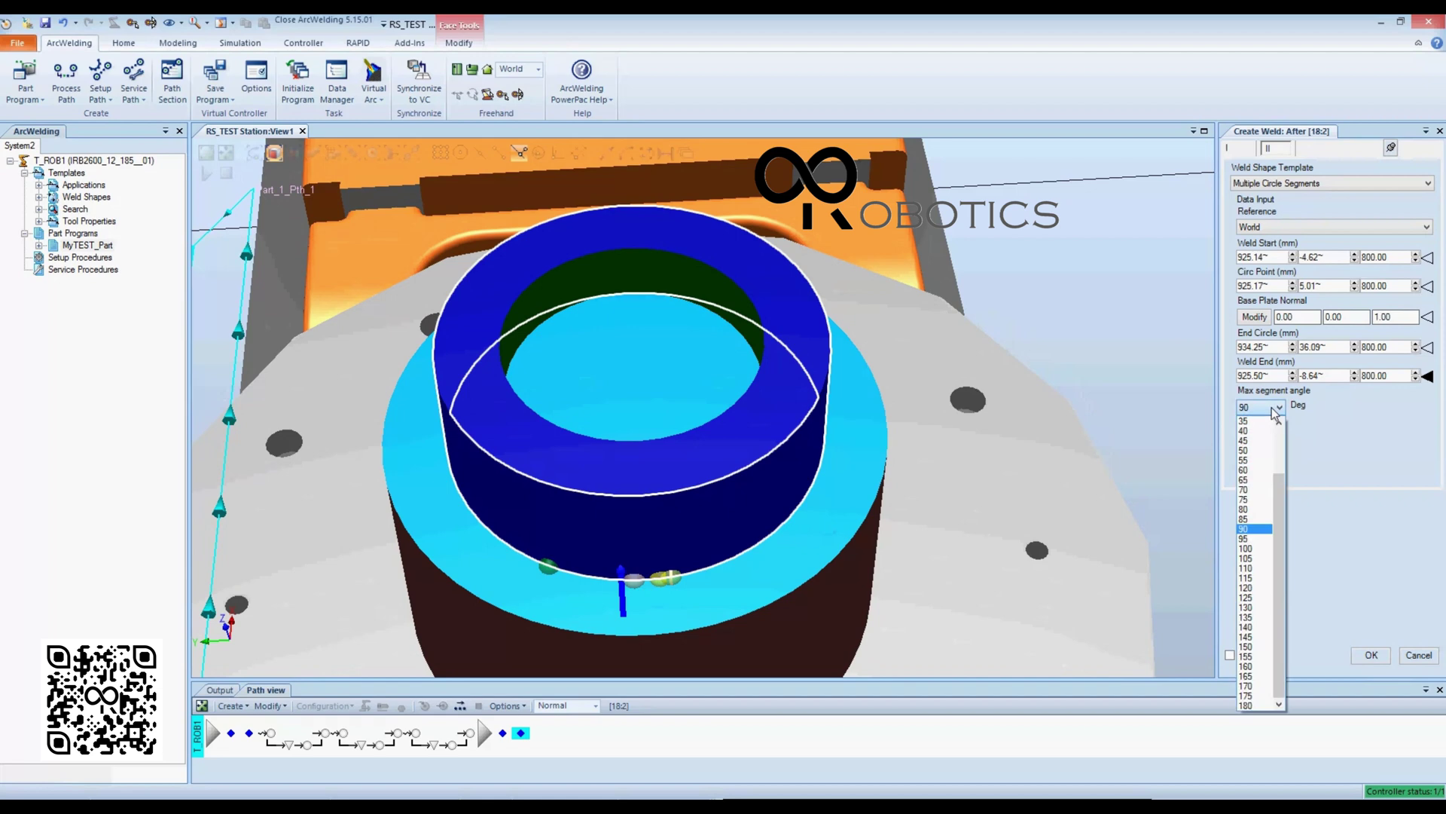
left_click(1274, 409)
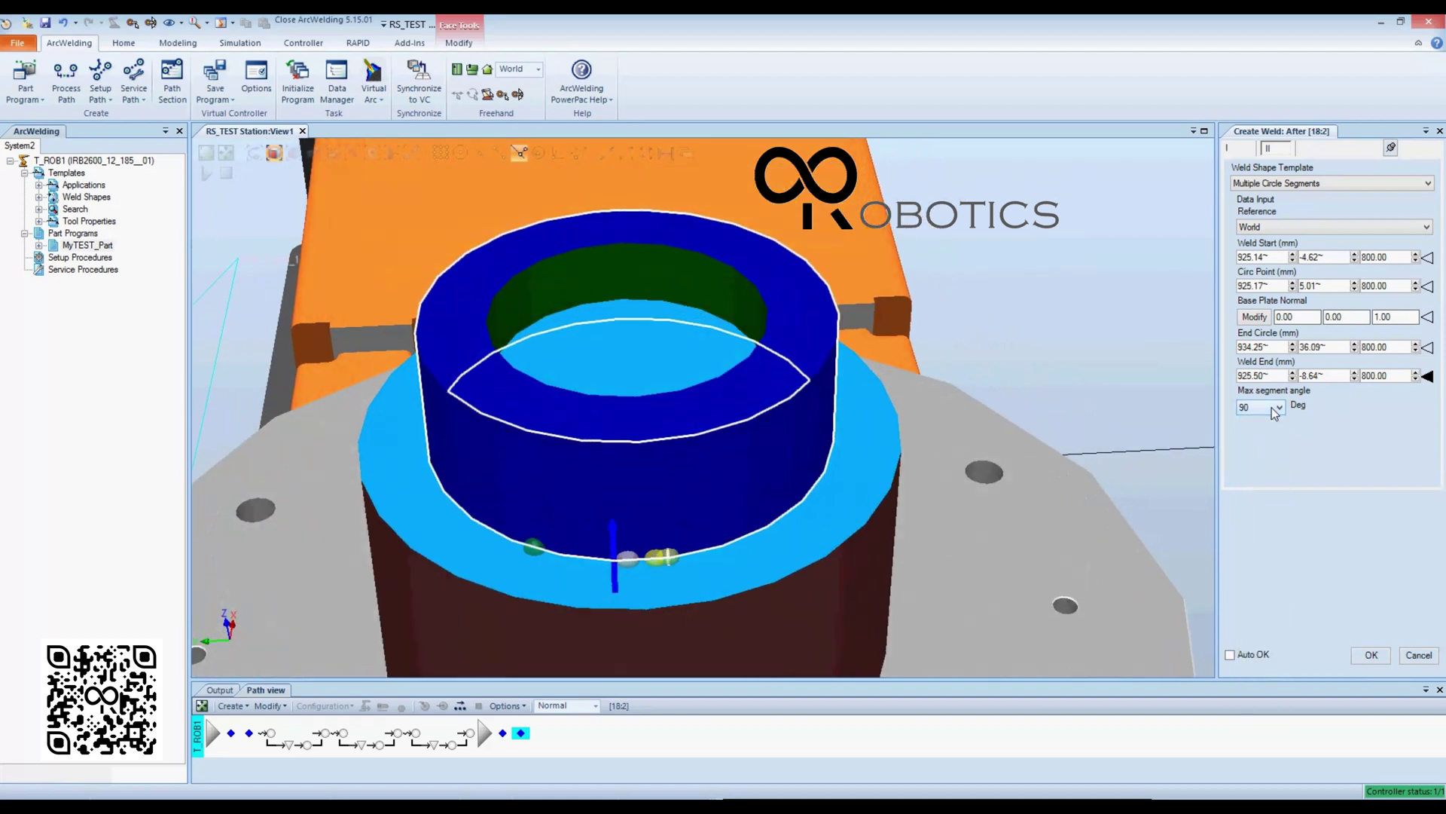
left_click(1275, 408)
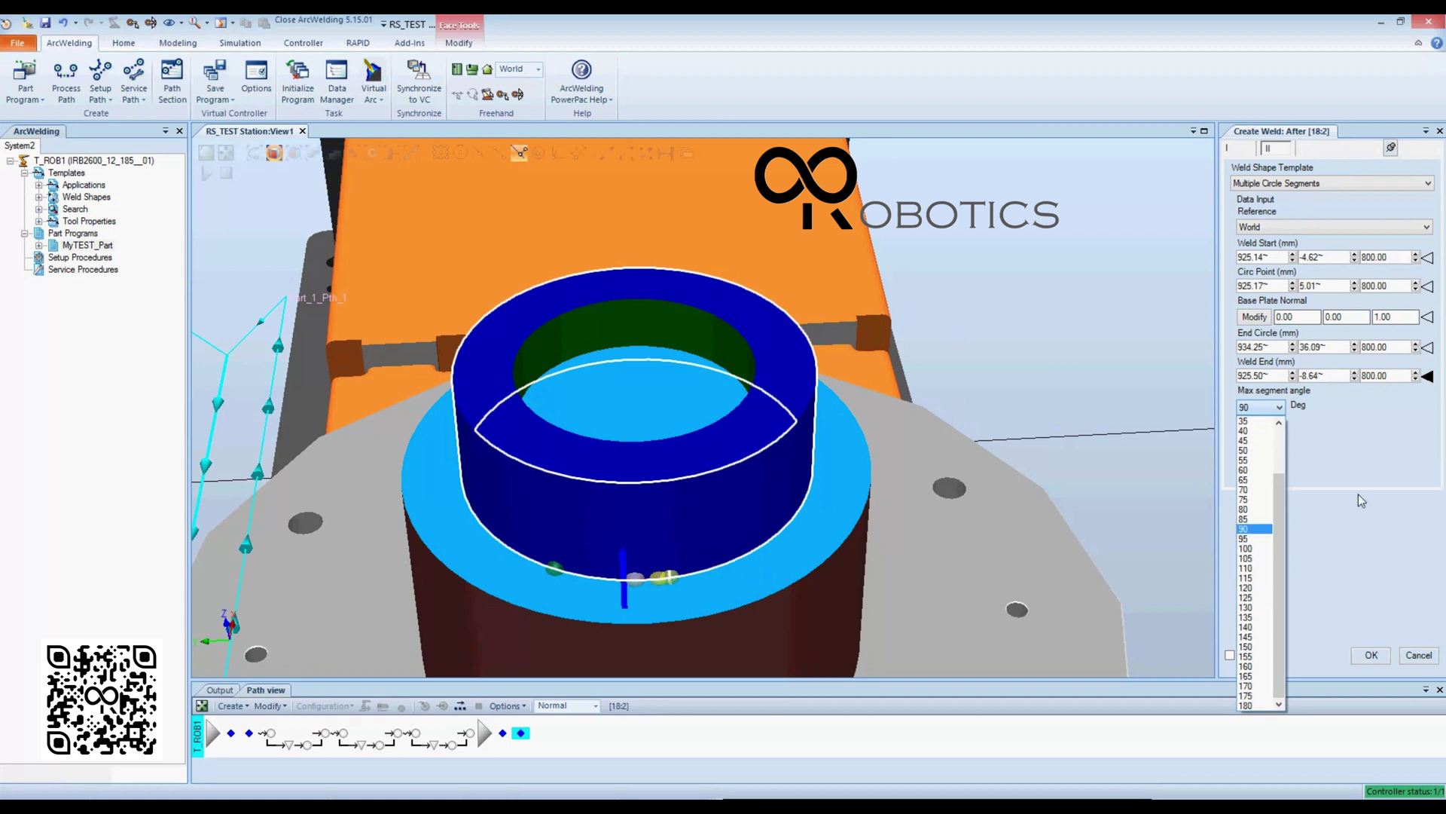
left_click(1256, 530)
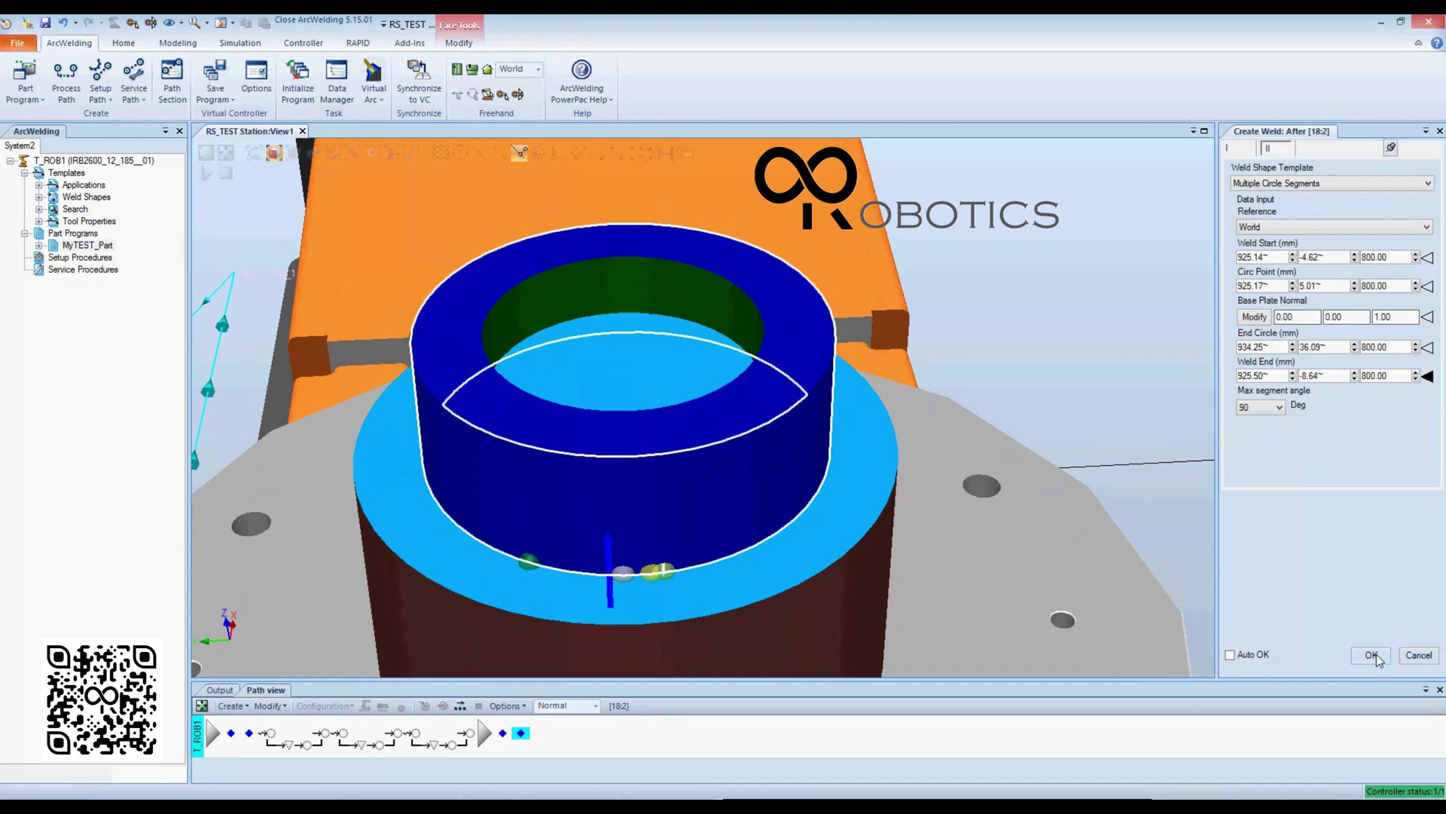
left_click(1371, 654)
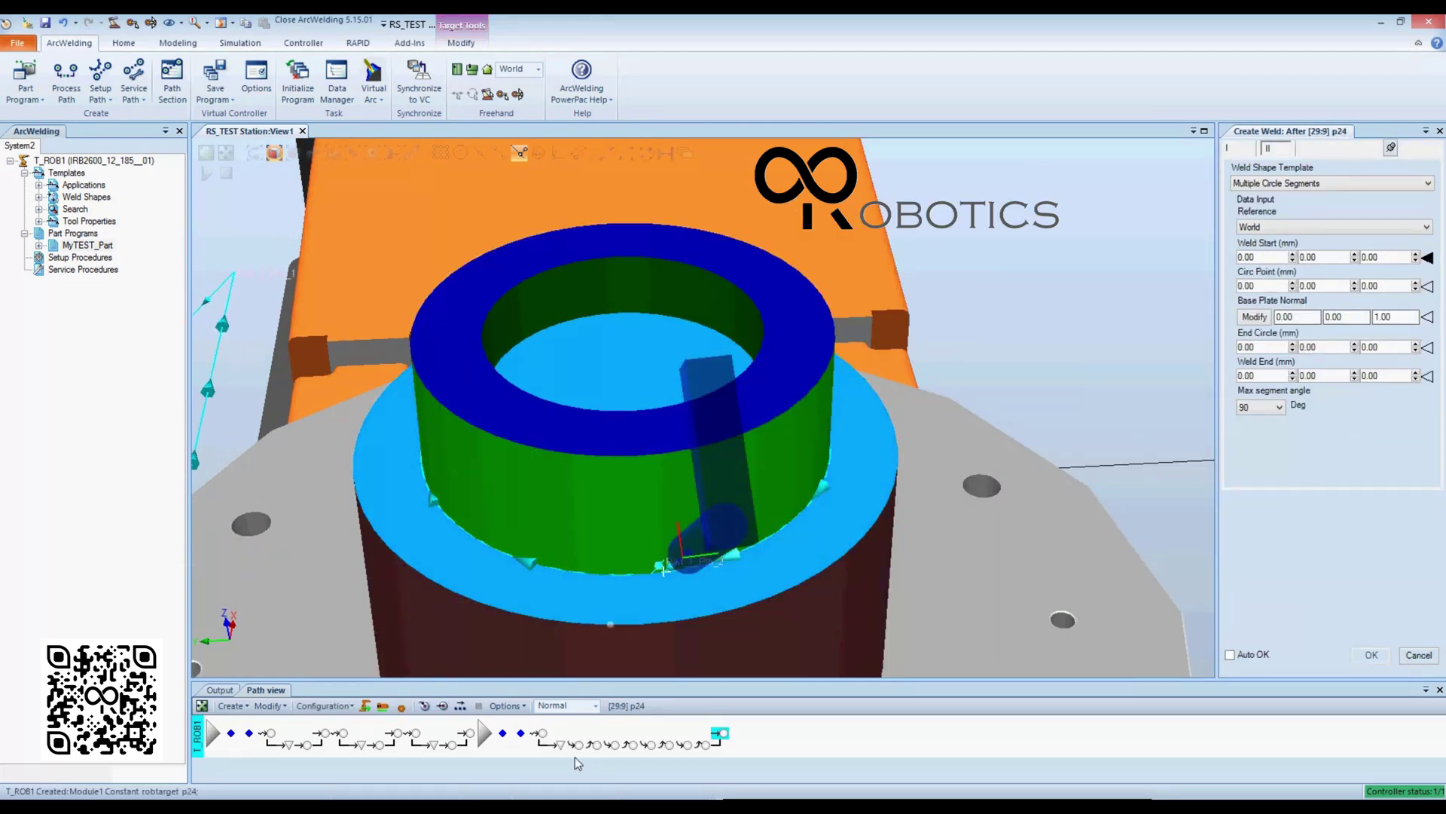
Go through the new circular weld's targets from p15 to p23 and examine the weld gun orientation at each one.
left_click(560, 746)
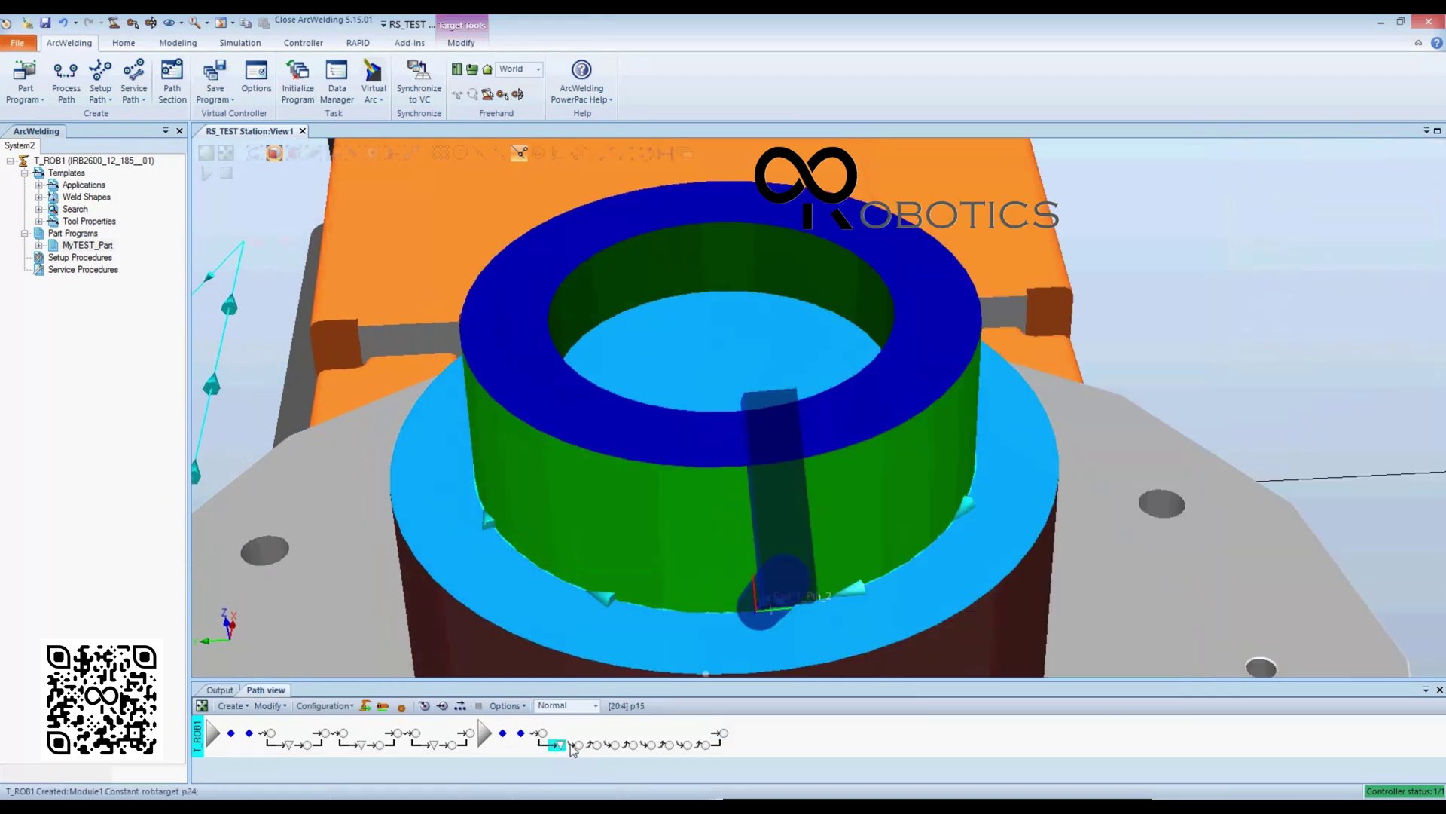
key("Right")
key("Right")
key("Right")
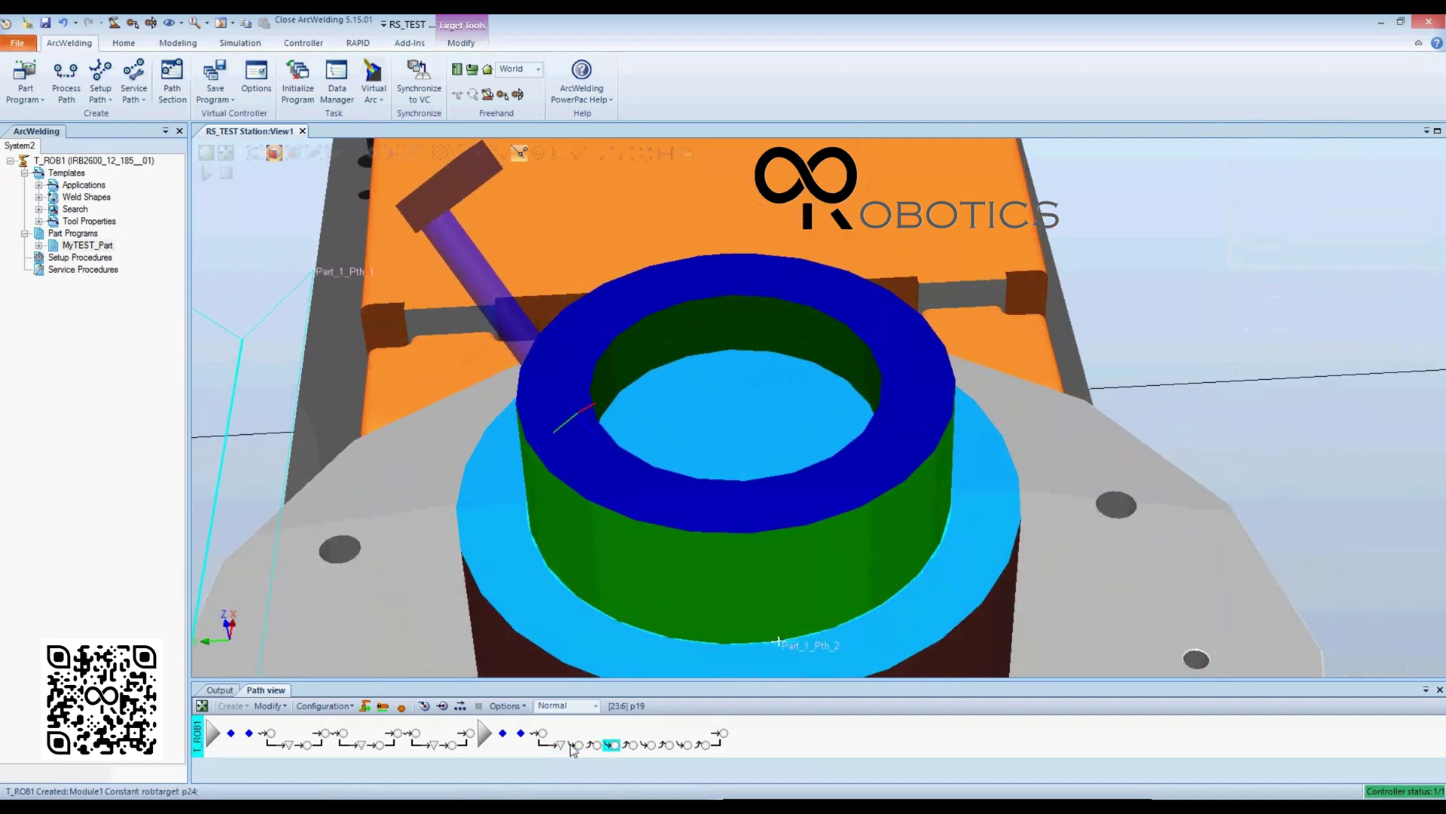
key("Right")
key("Right")
key("Right")
key("Right")
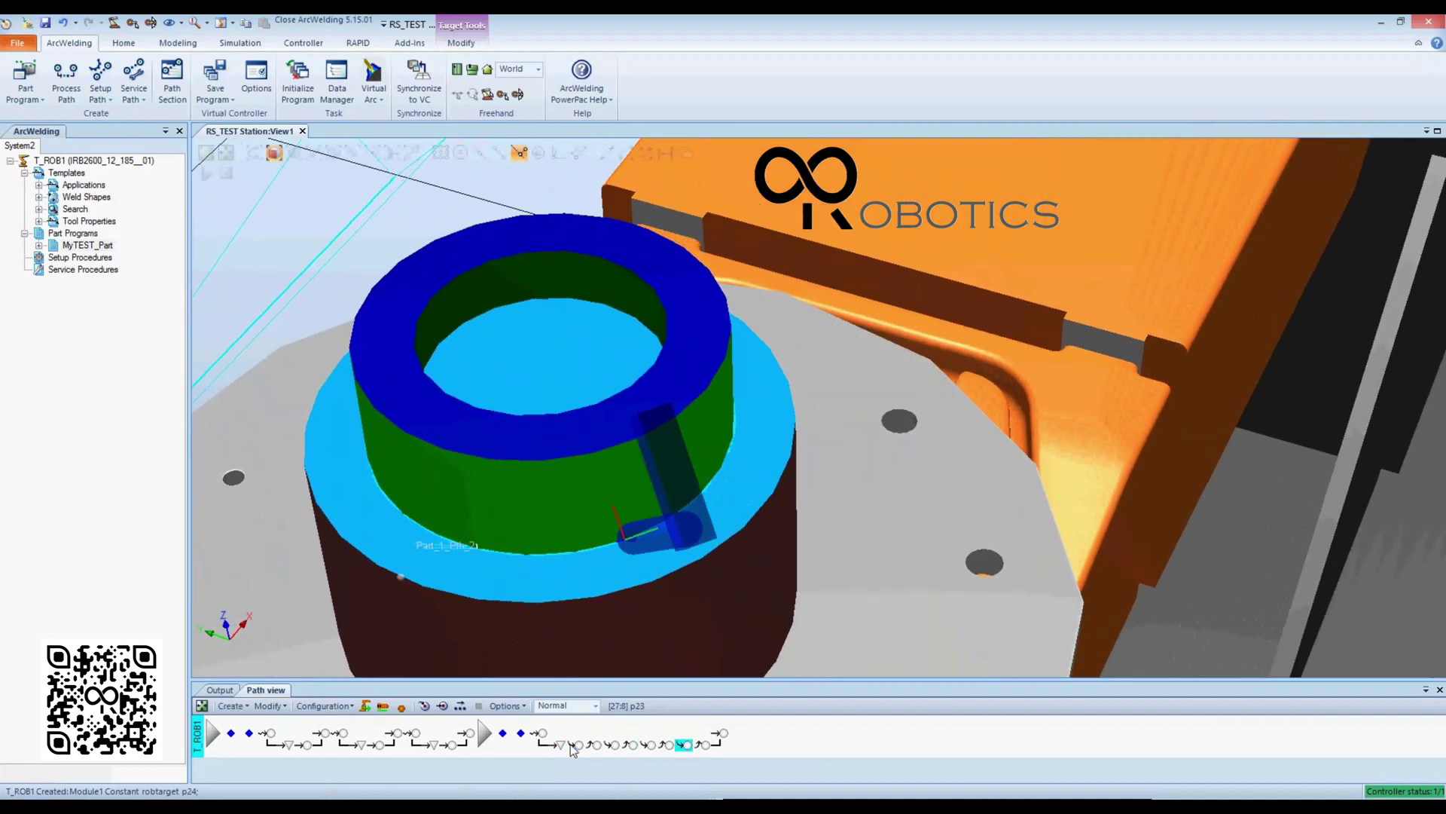
Check the gun at targets p22 and p24, and move the robot along the circular weld targets from p15 to p22.
key("Right")
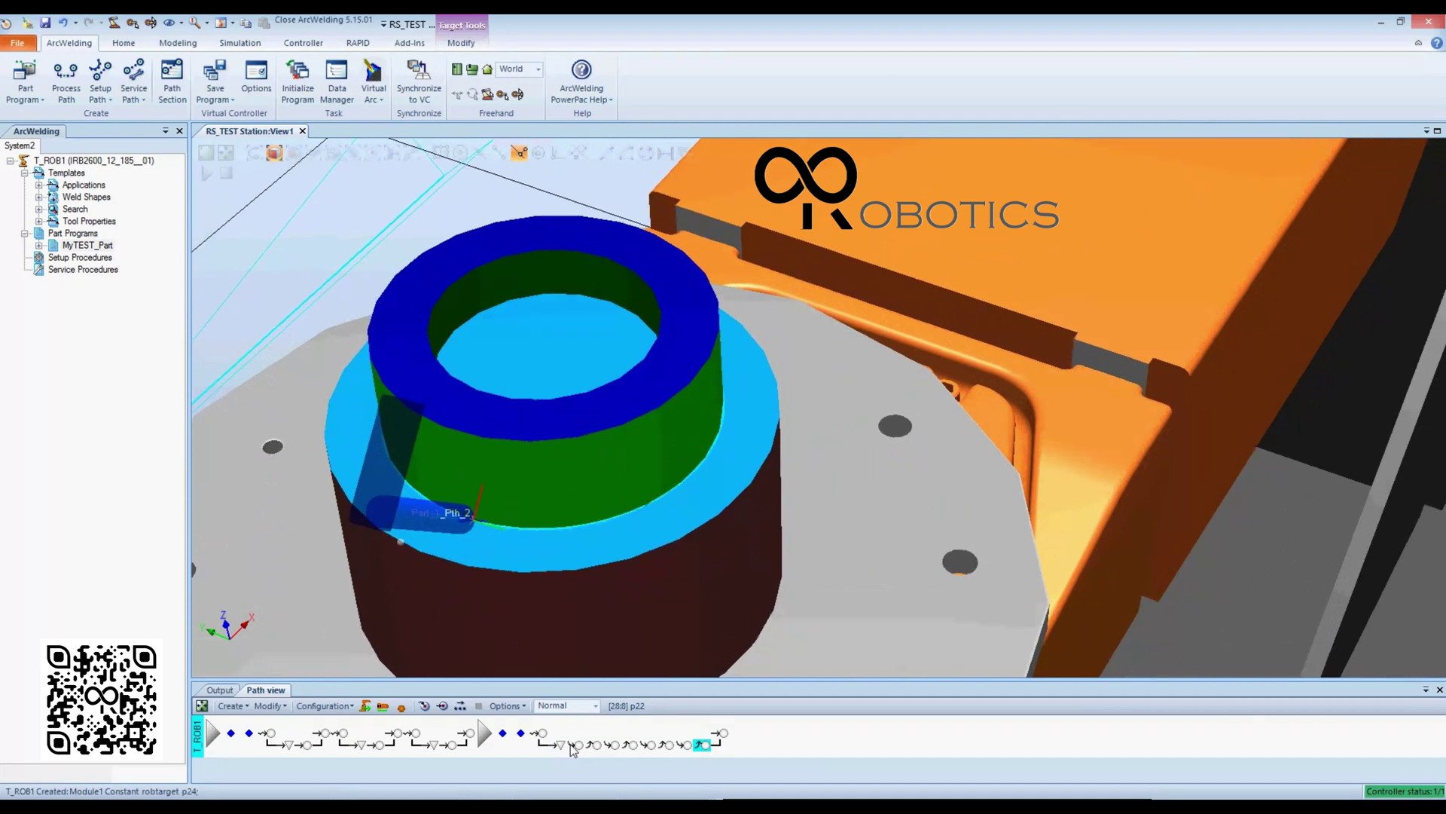
key("Right")
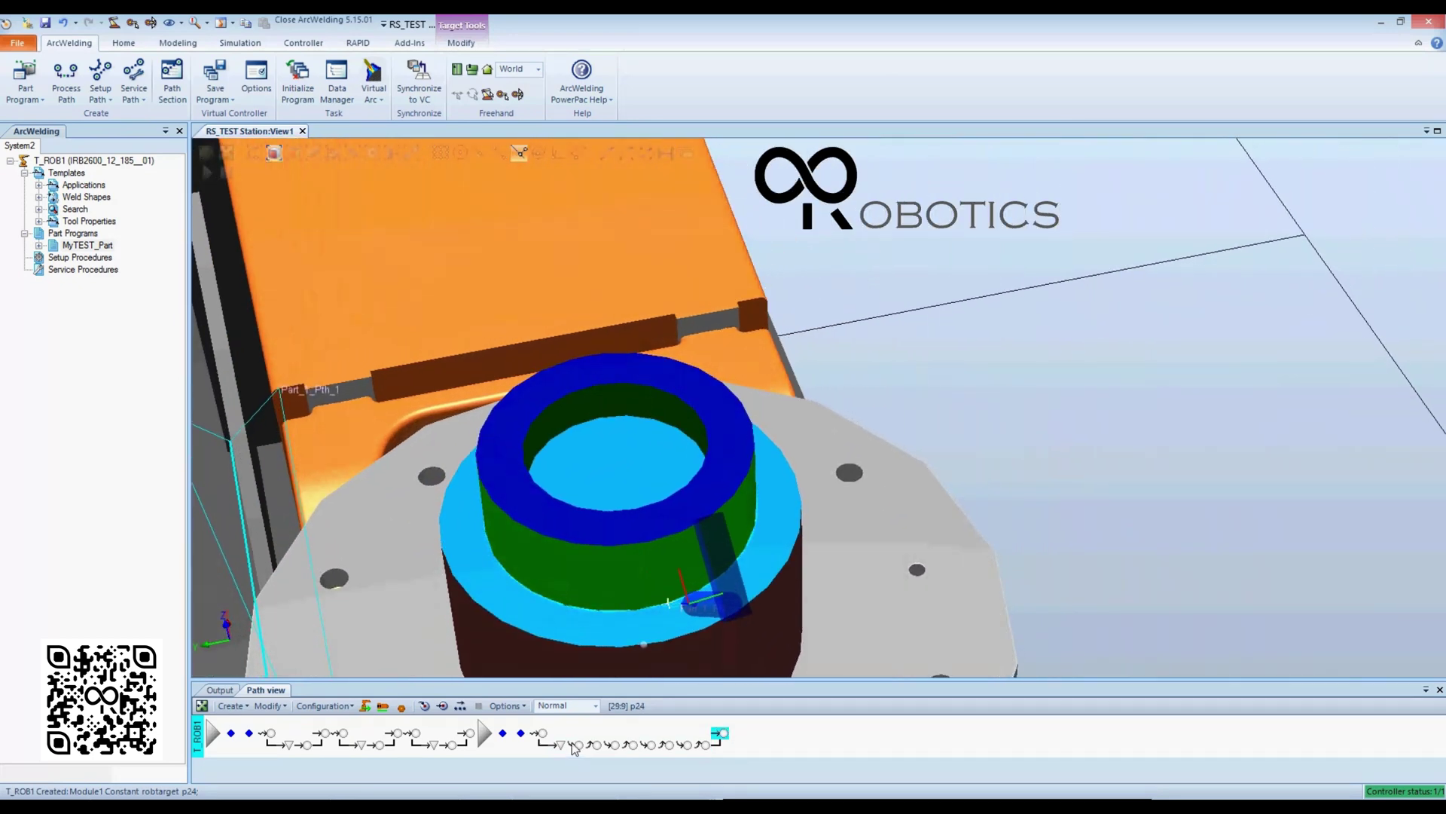
left_click(559, 745)
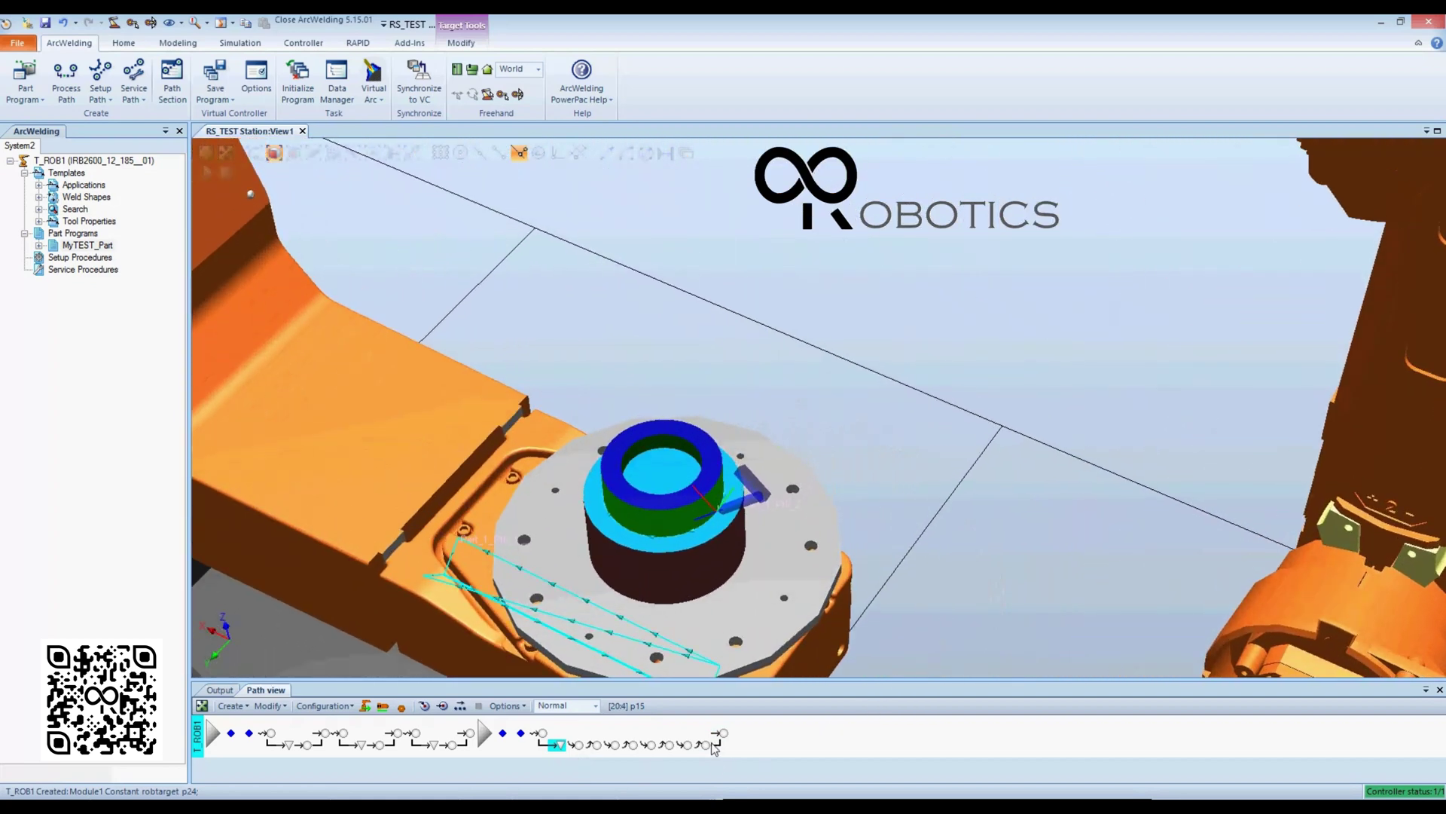
left_click(708, 746, "shift")
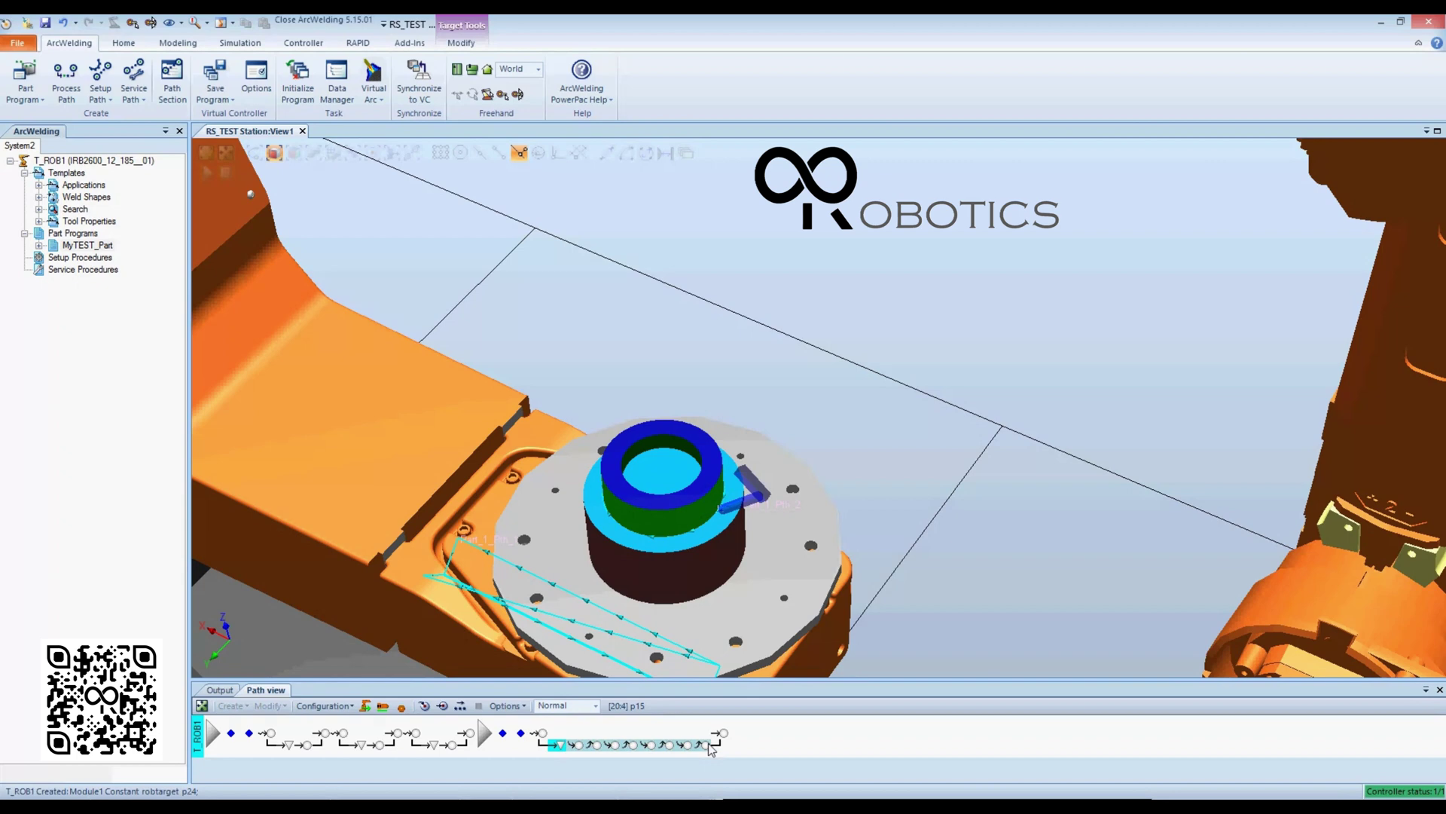
left_click(448, 706)
scroll(937, 395, "down", 2)
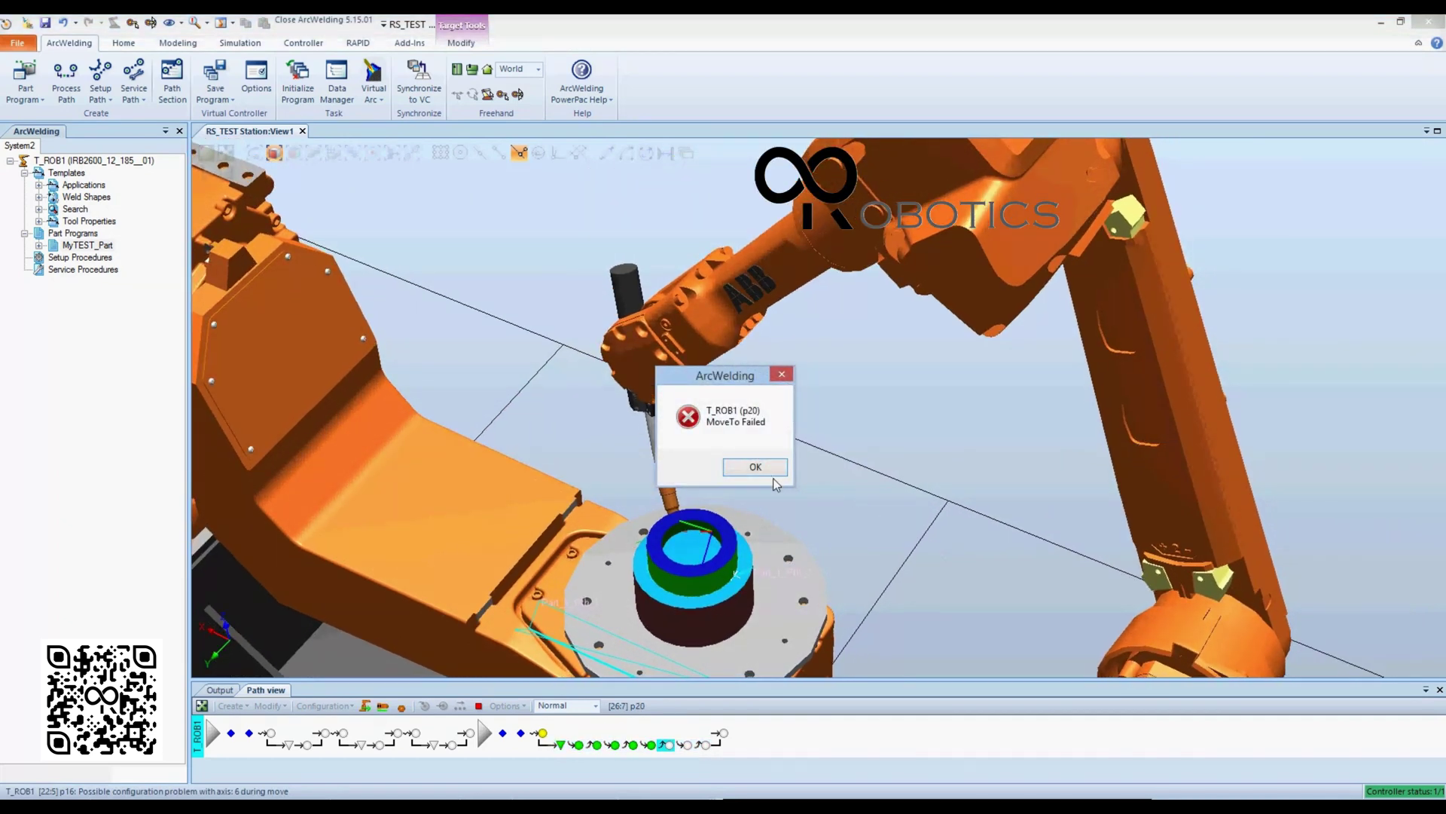
left_click(756, 467)
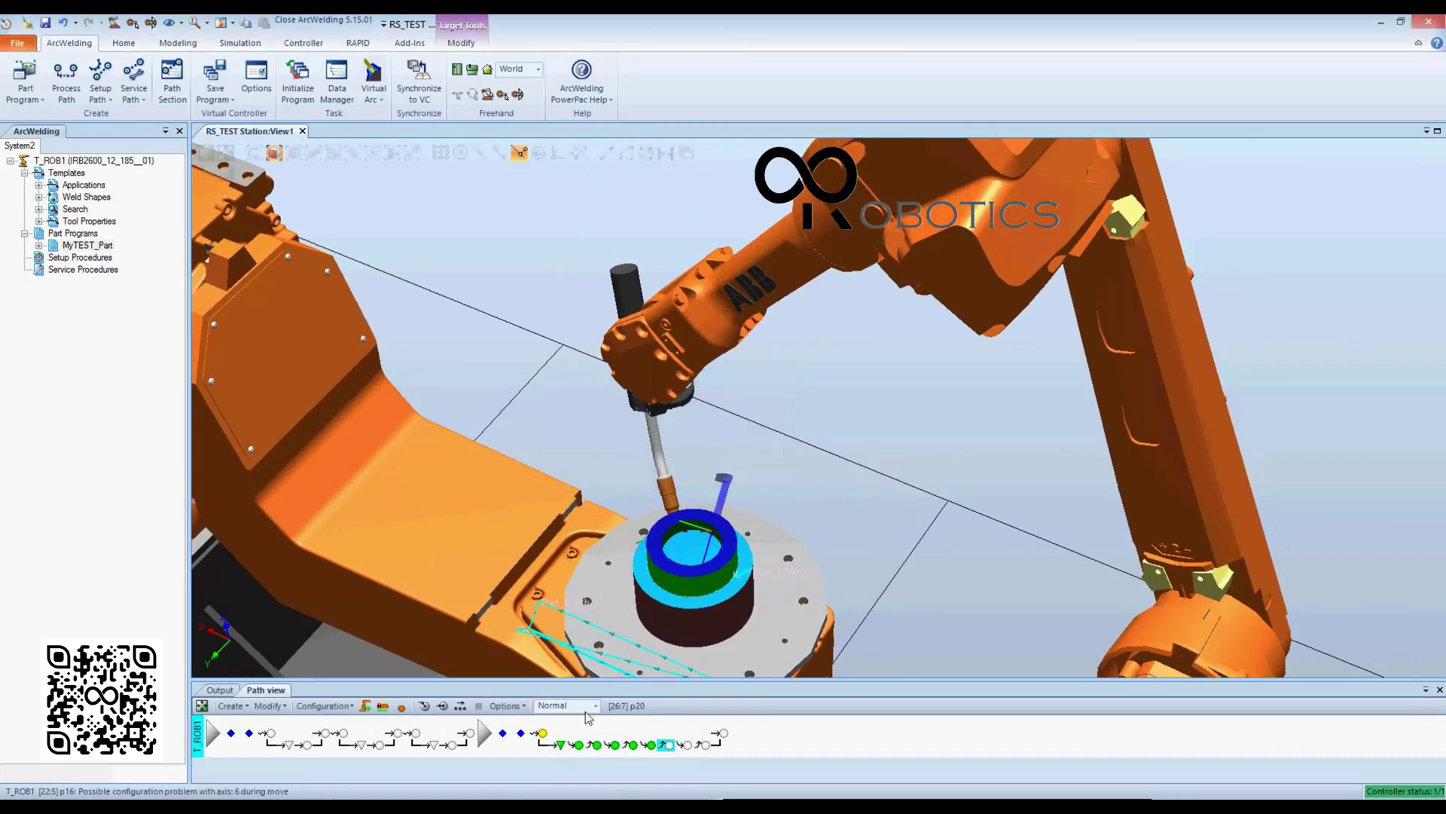
Open joint jogging for the IRB2600 robot and examine its axis values at the position where it stopped.
left_click_drag(872, 461, 821, 514, "ctrl+shift")
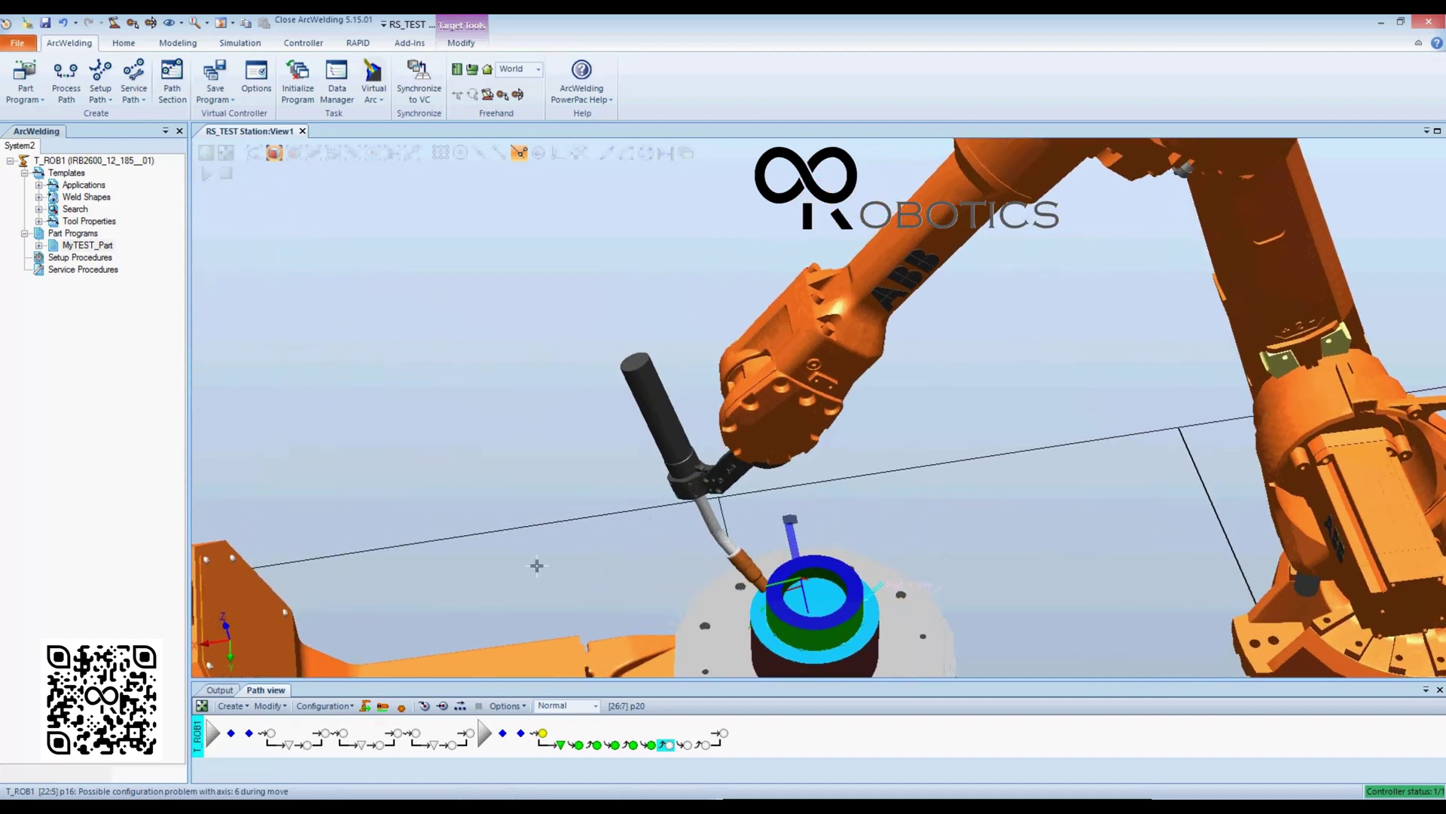
left_click_drag(732, 635, 731, 641, "ctrl+shift")
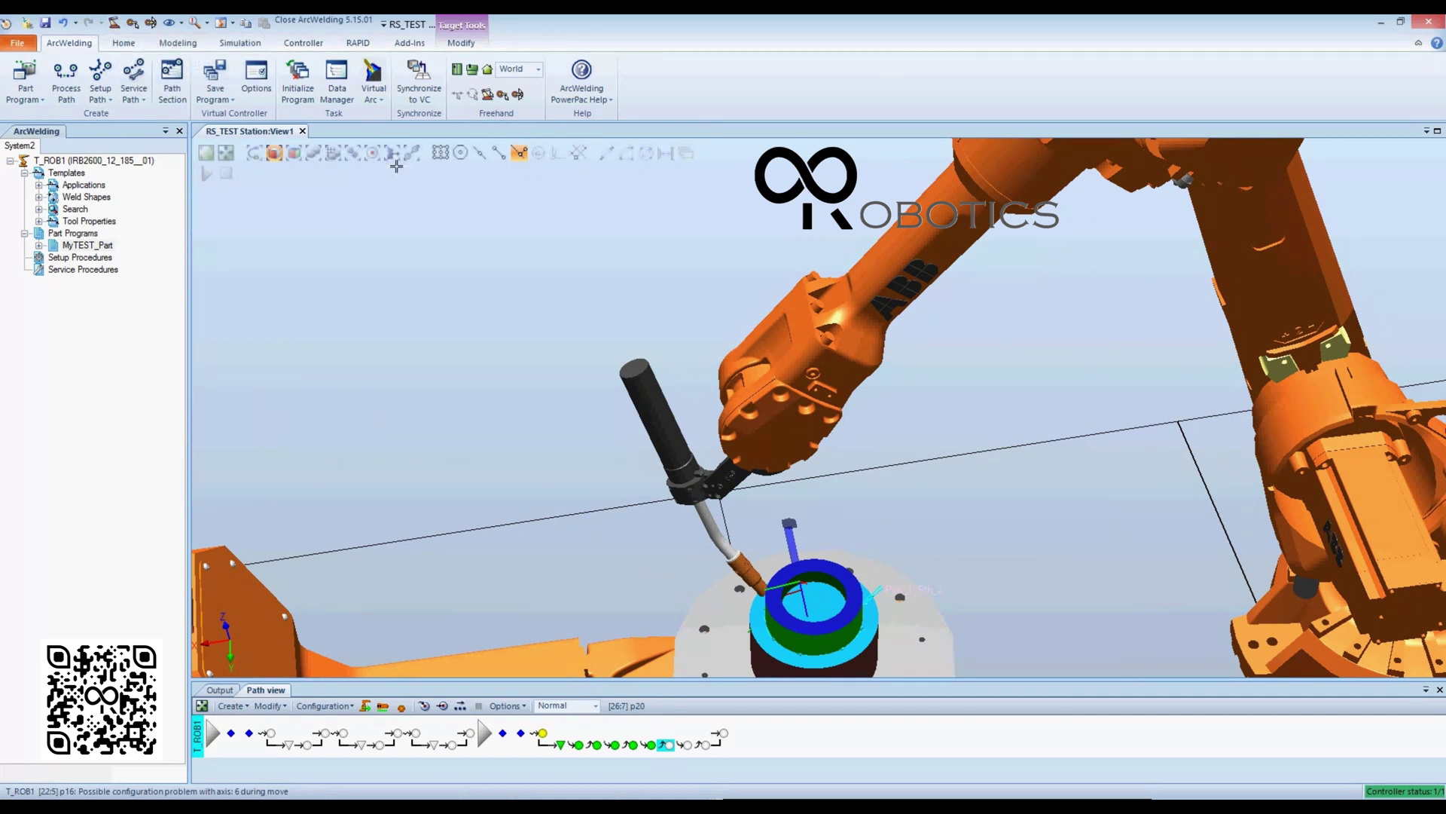
left_click(353, 157)
right_click(911, 261)
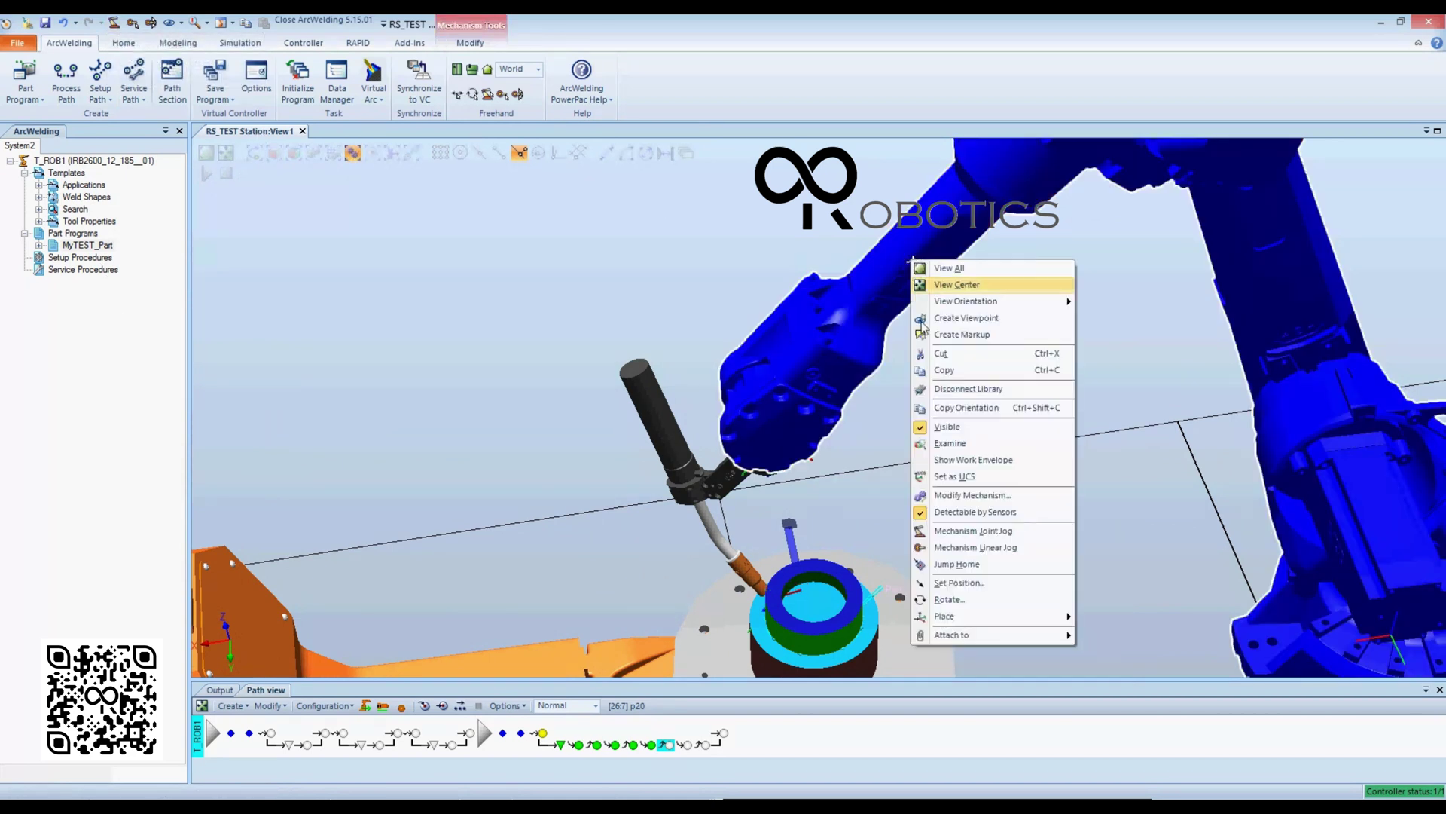
left_click(971, 533)
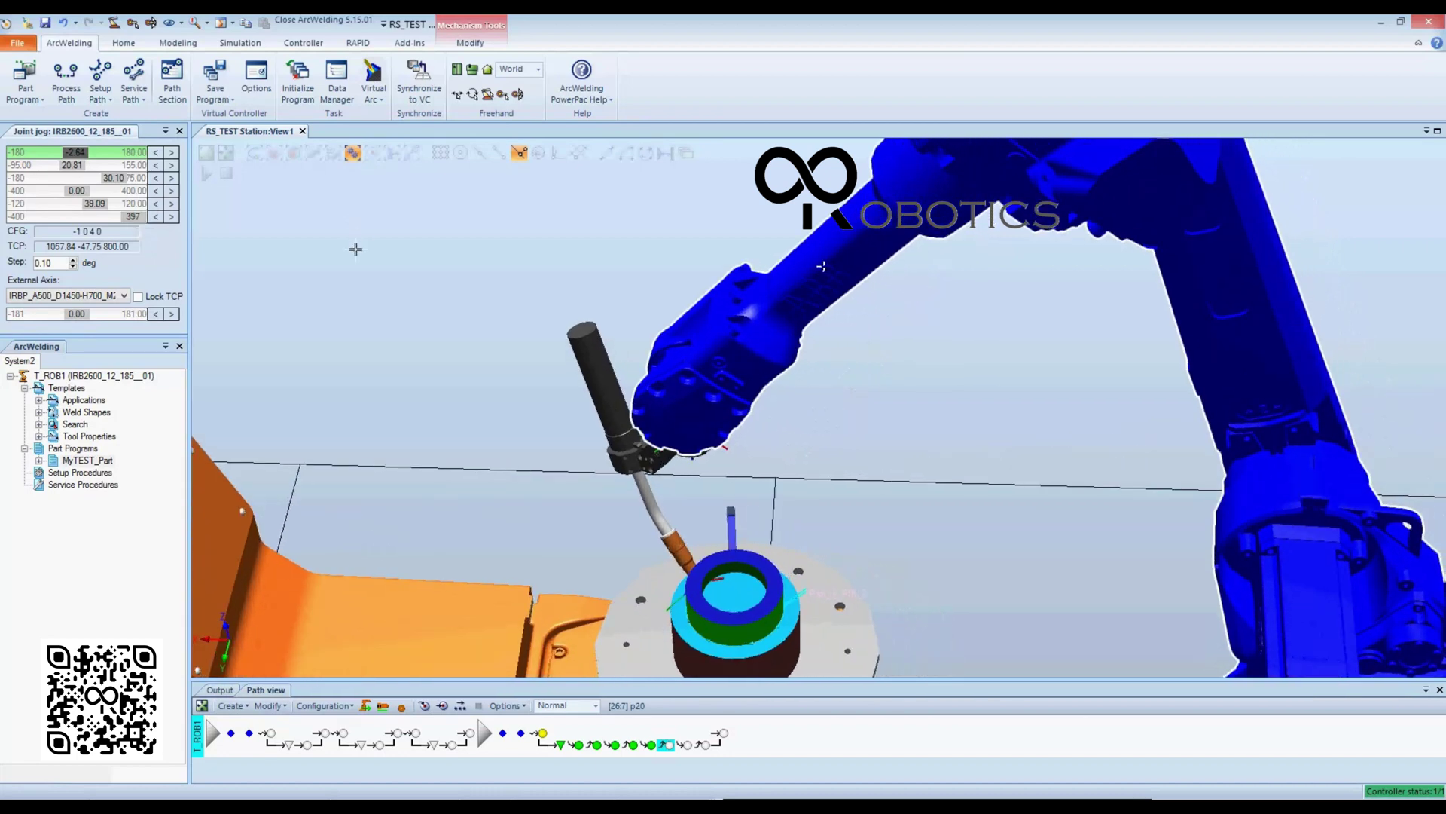
left_click(359, 284)
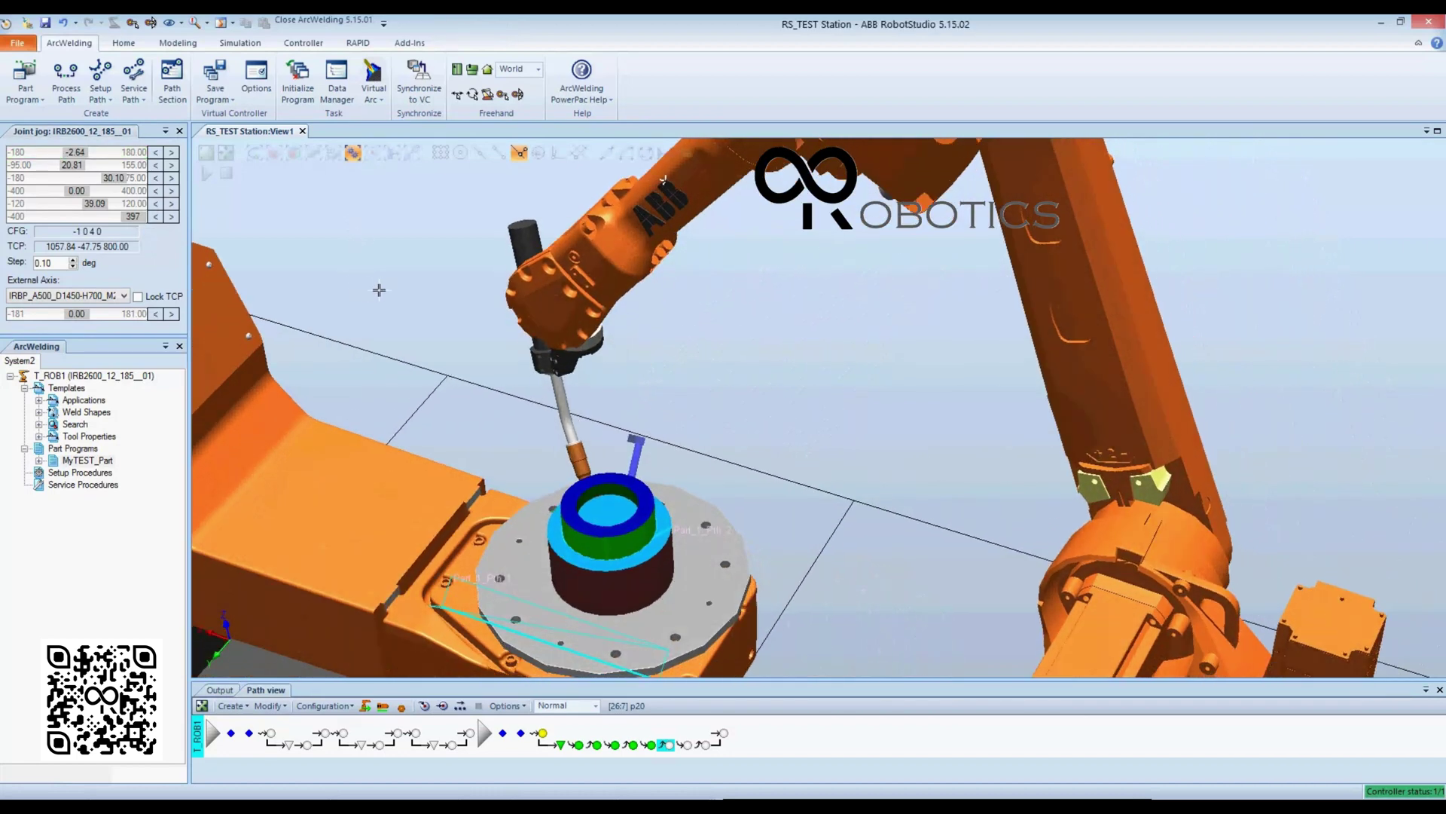
Convert the move to target p6 in the first part path to a linear move.
left_click(541, 735)
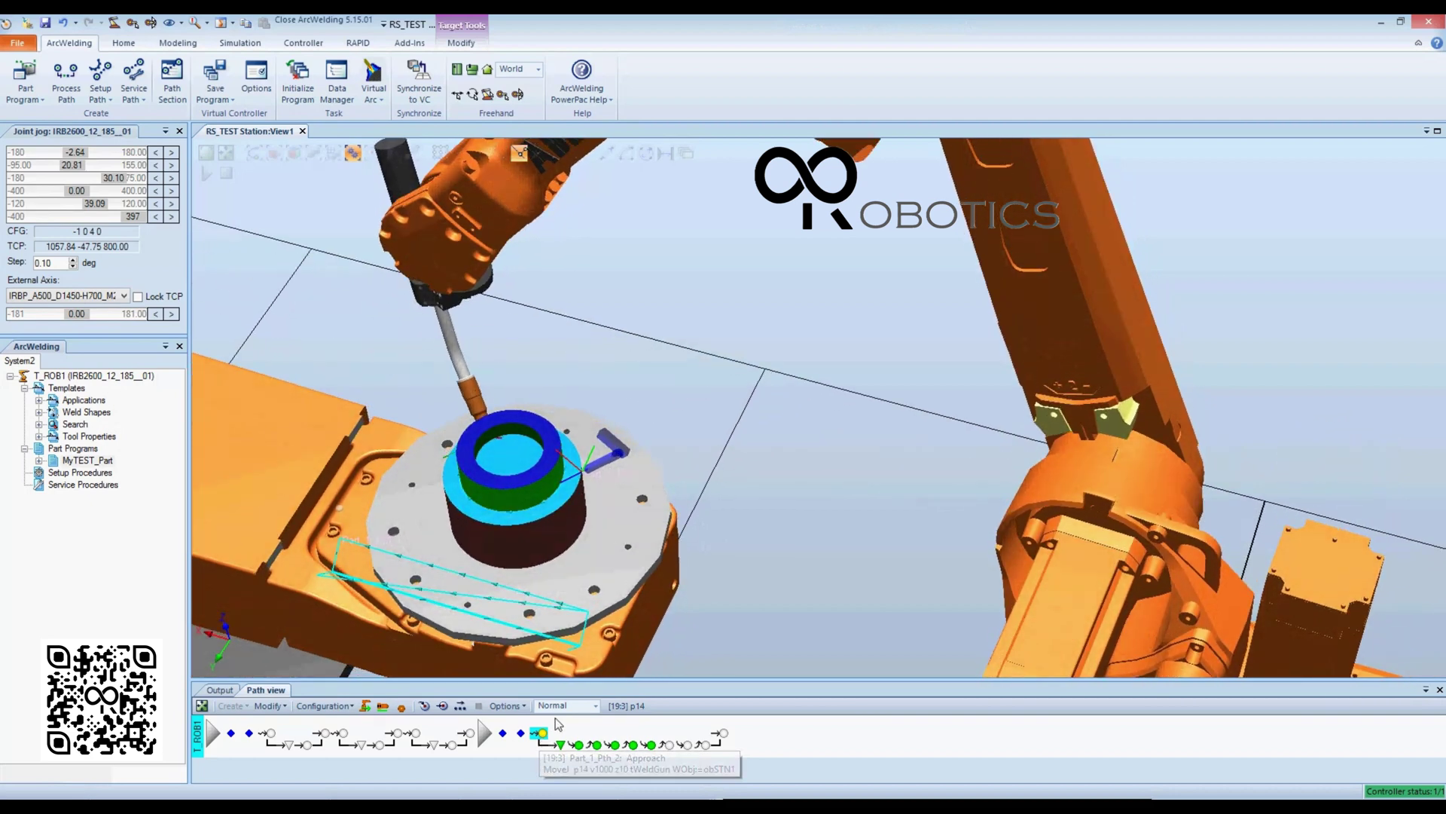
left_click(561, 590)
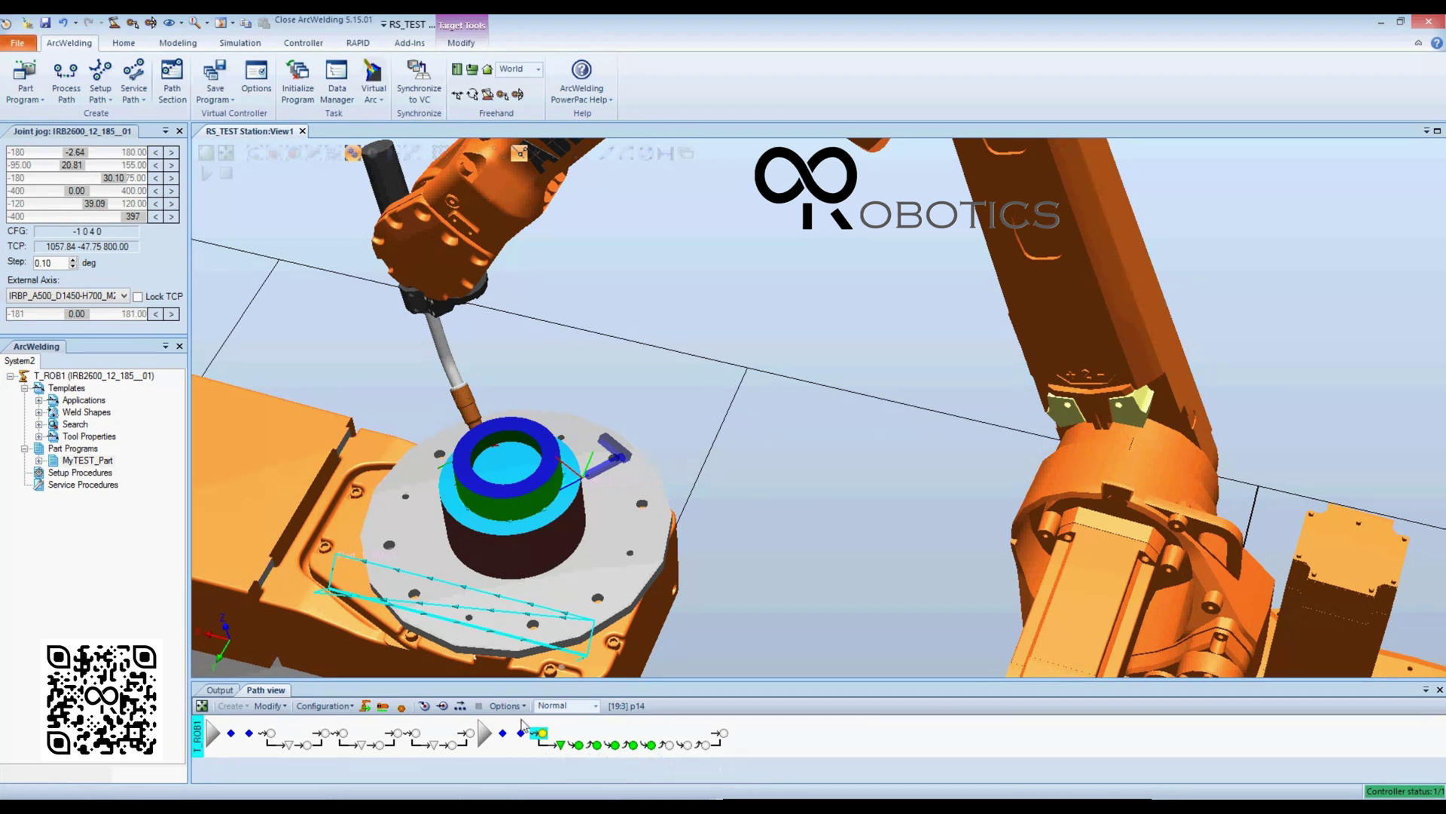
left_click_drag(637, 550, 573, 710, "ctrl+shift")
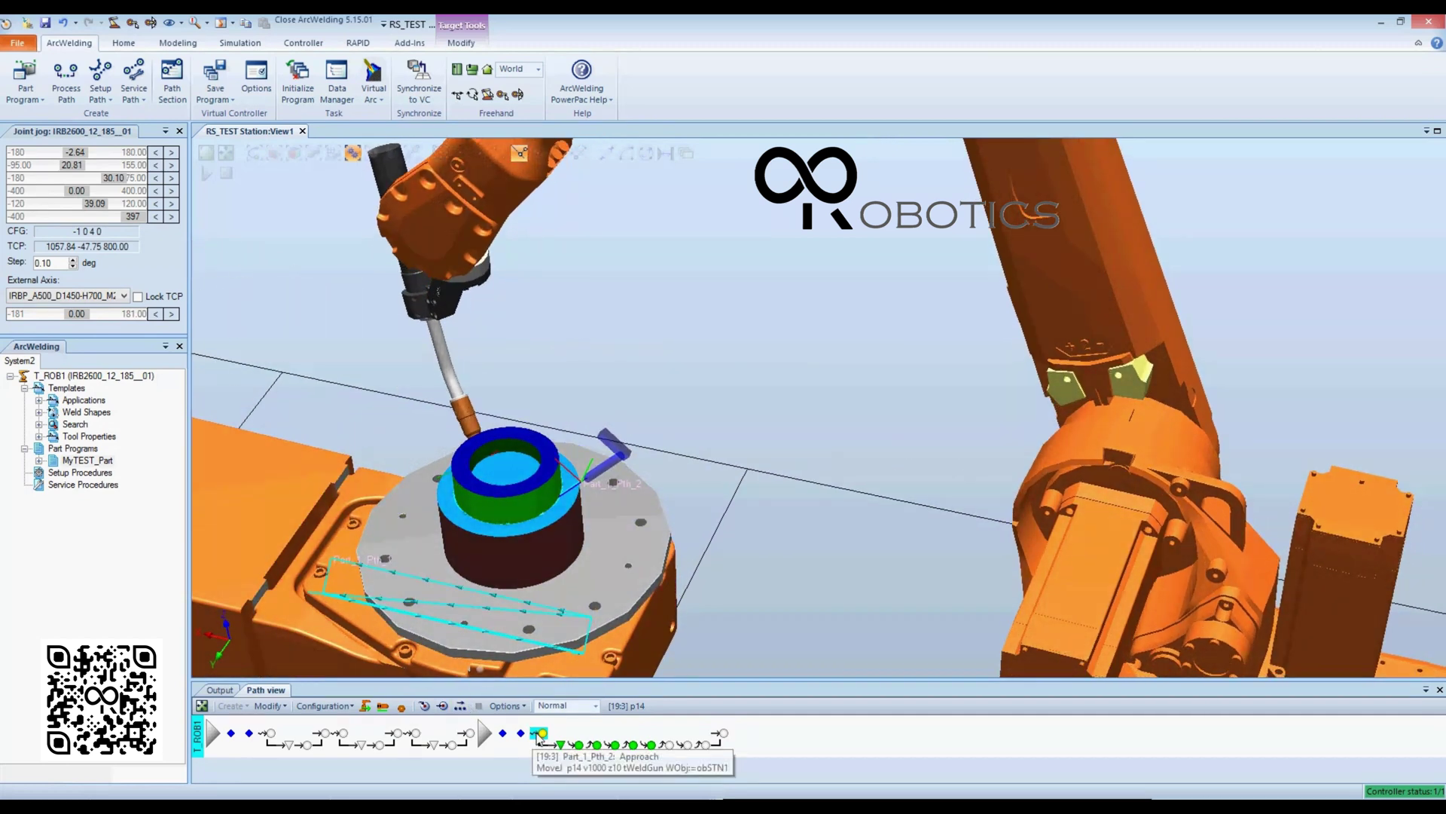
right_click(343, 735)
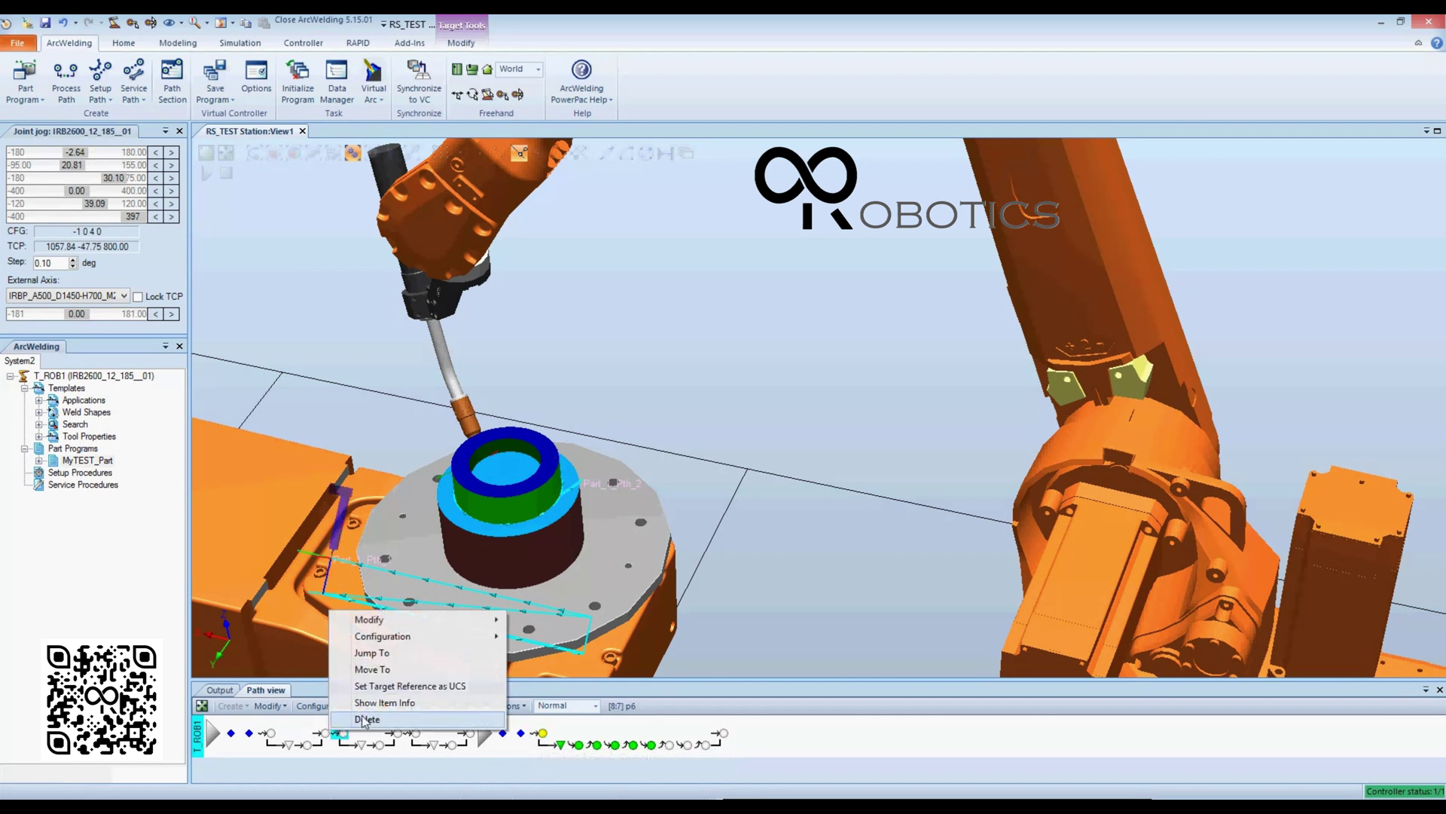
mouse_move(401, 624)
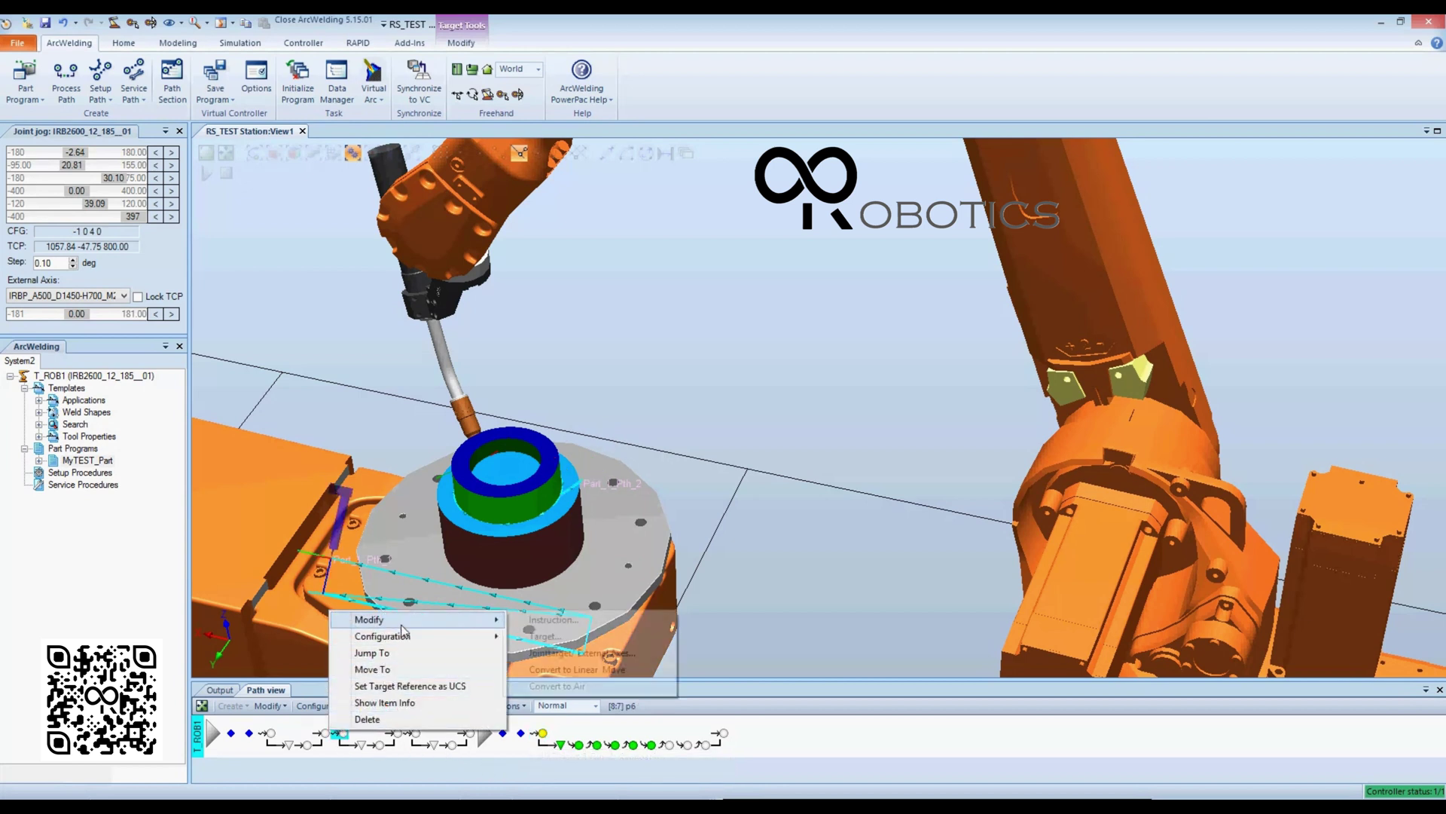
left_click(616, 672)
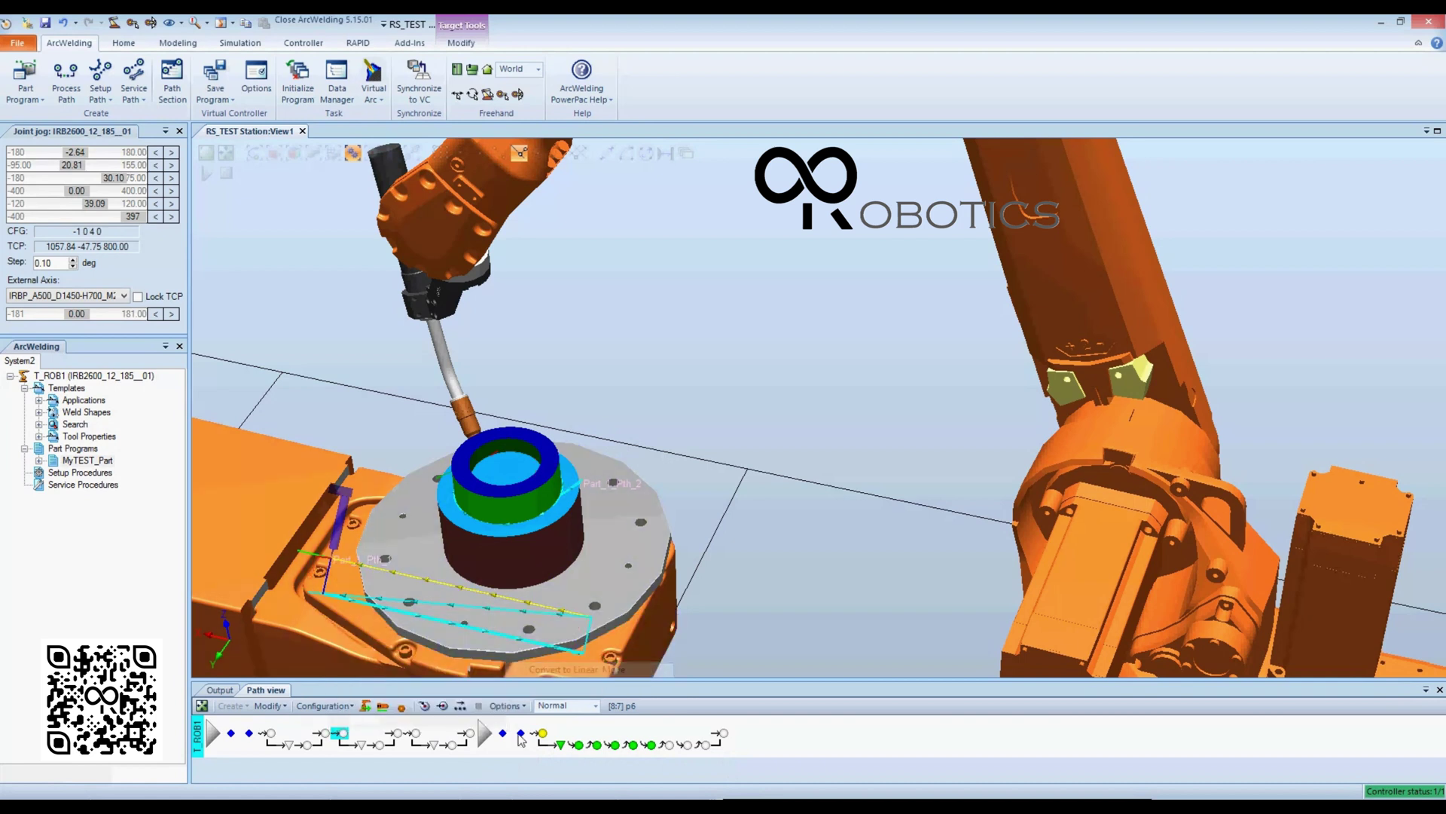
left_click(389, 735)
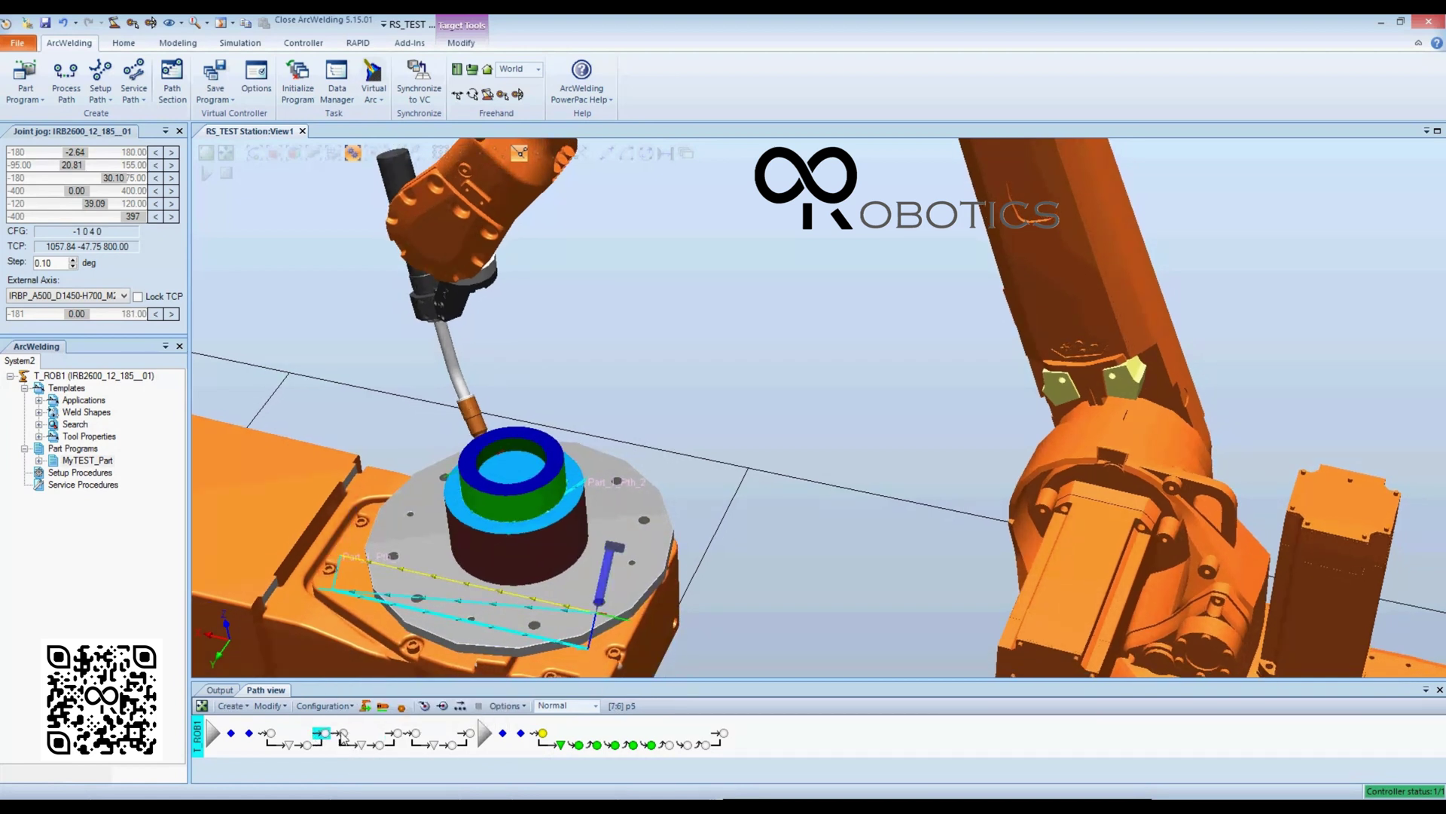
left_click(341, 735)
Open the robot configuration settings for the circular weld's approach target p14.
left_click(541, 732)
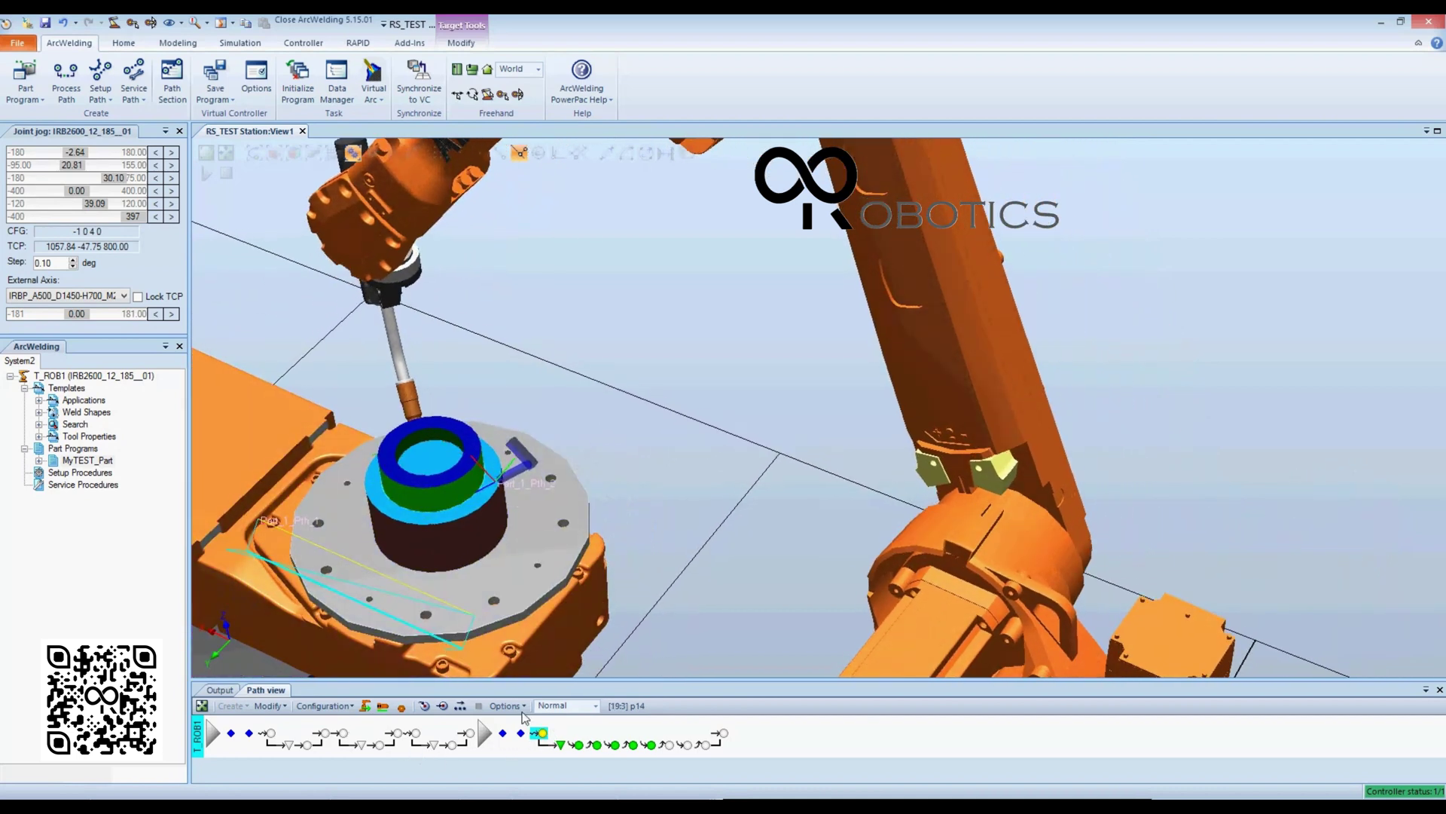
left_click(331, 710)
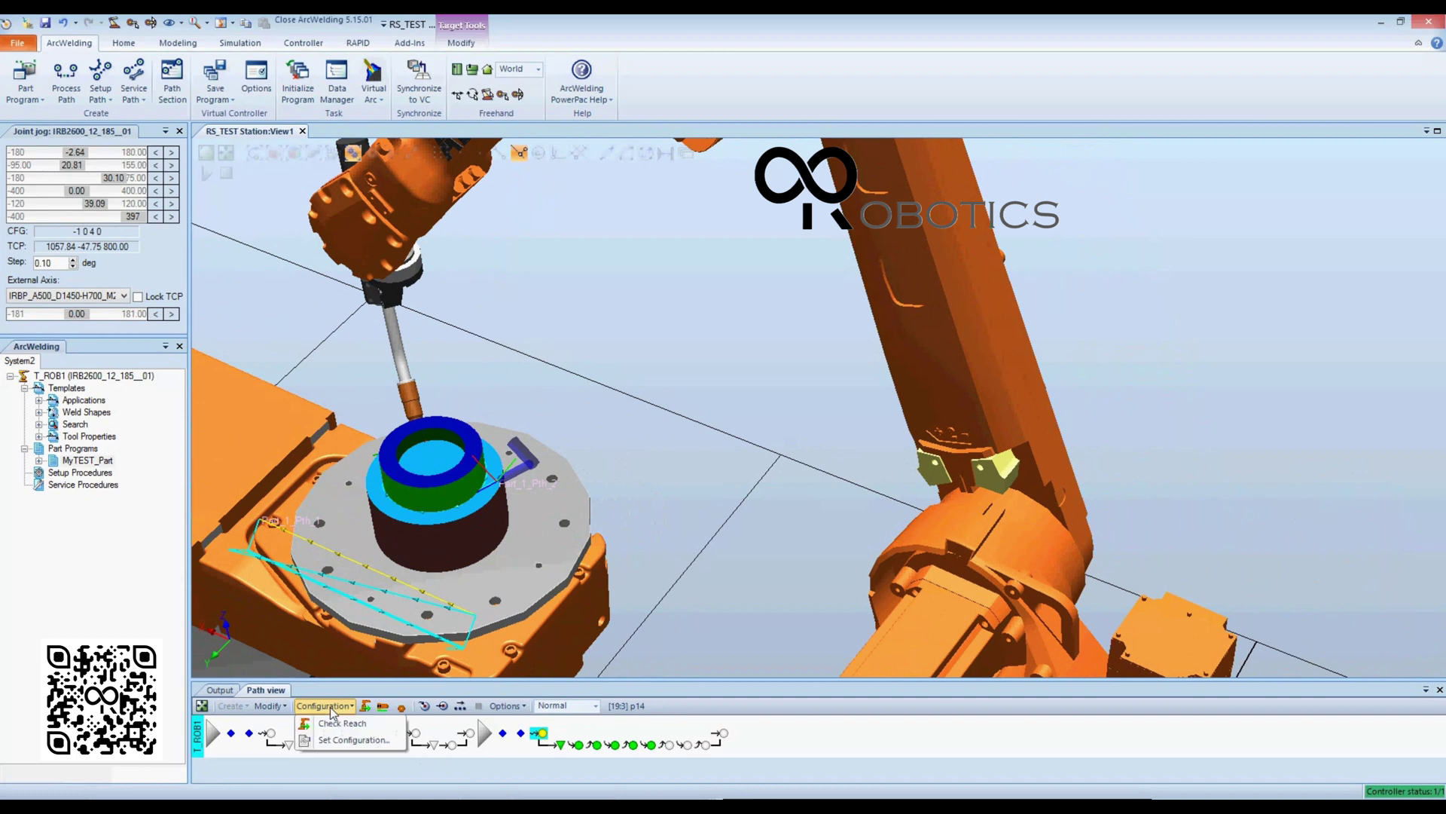
left_click(339, 721)
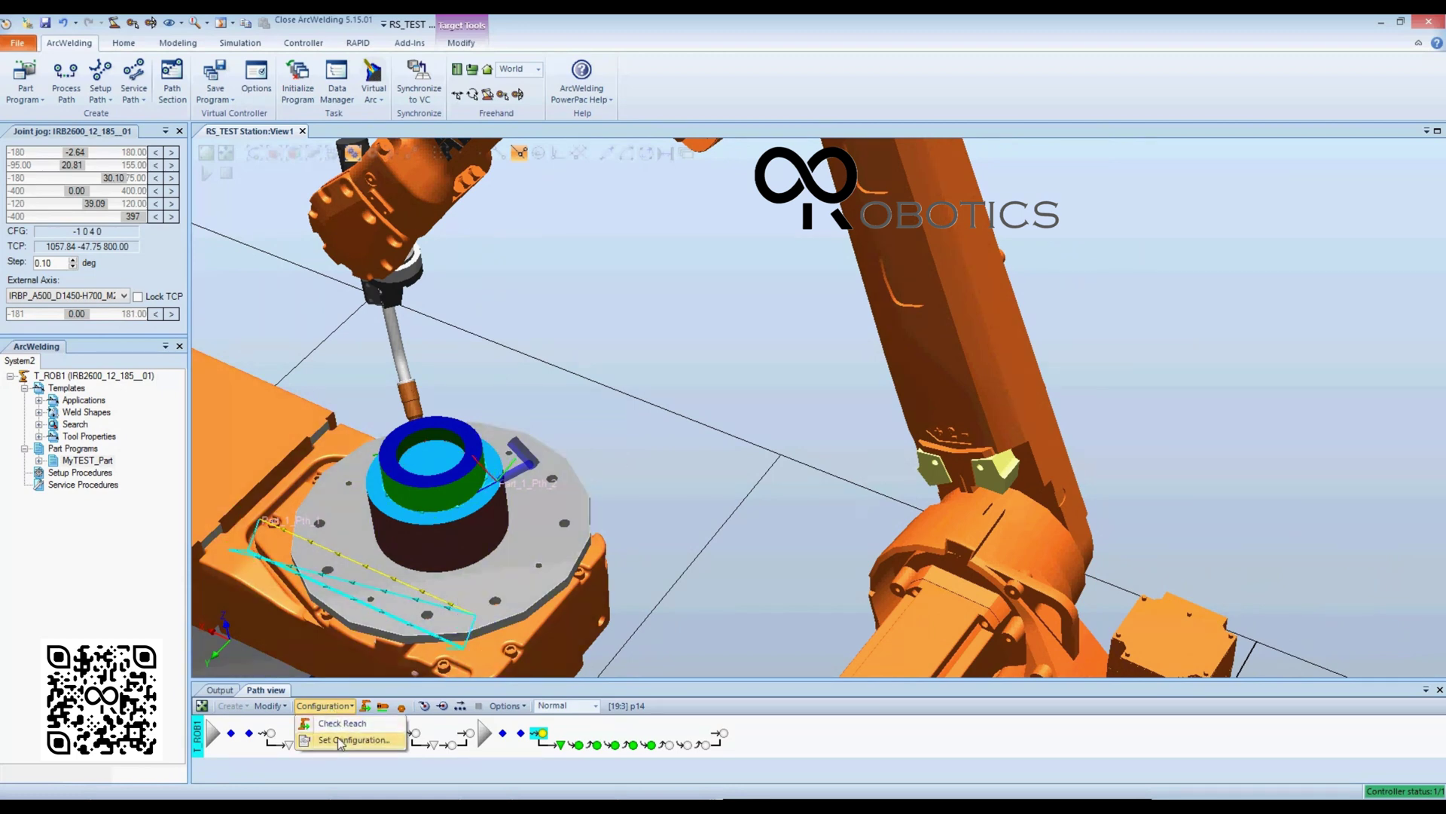
left_click(353, 708)
left_click(618, 445)
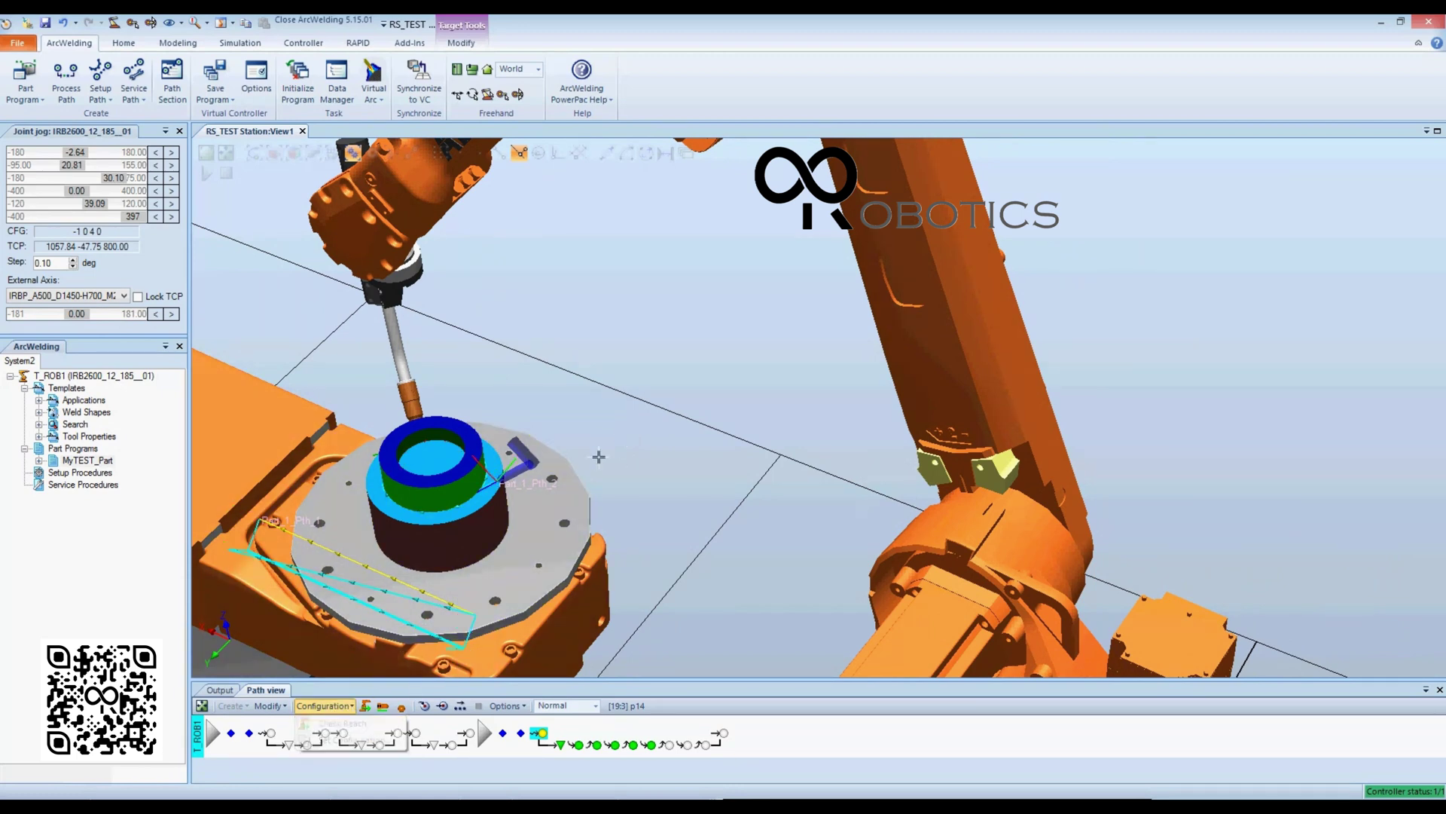
left_click(404, 707)
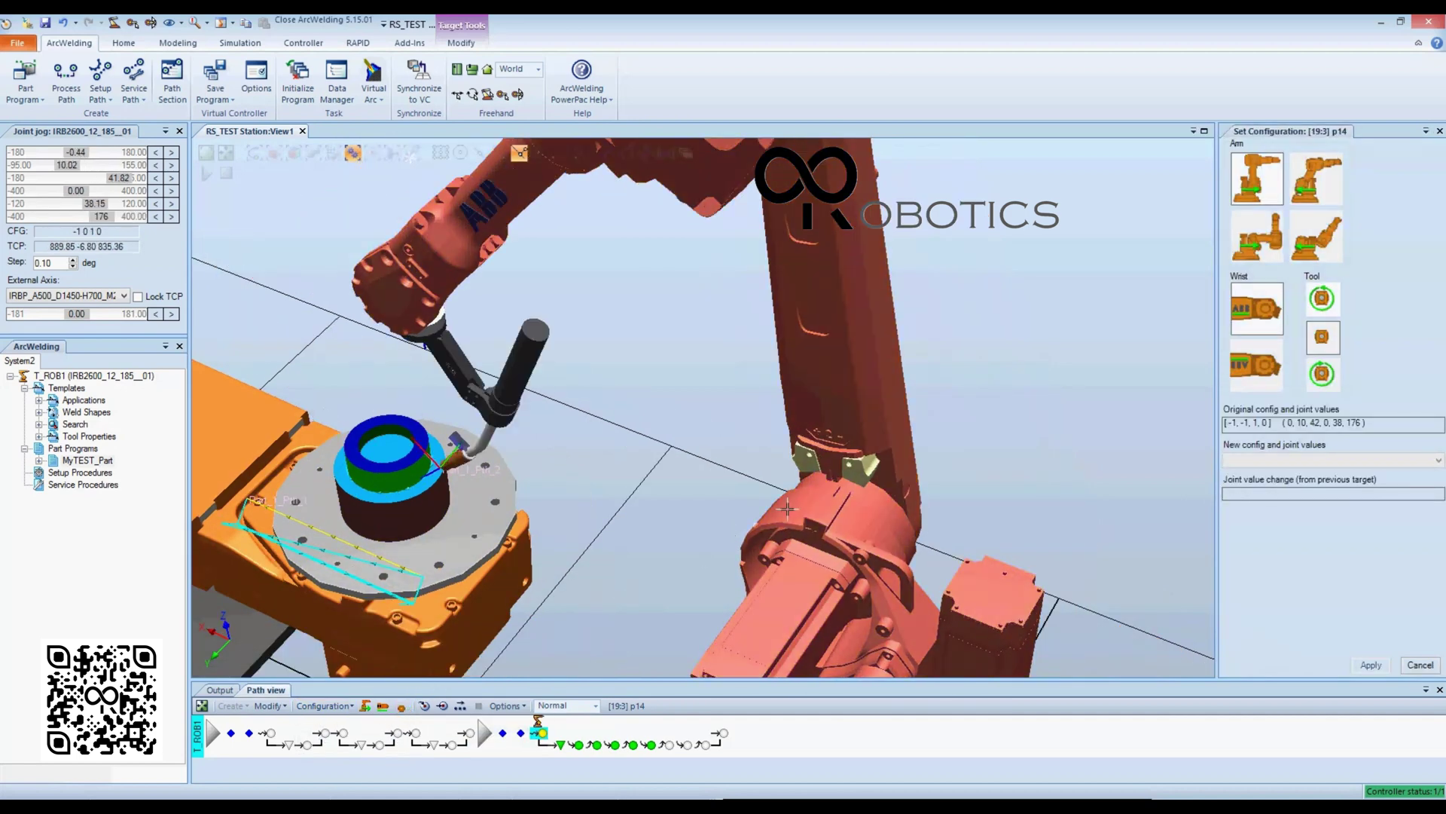
Examine the robot configuration and joint values at the weld targets p15, p20 and p21.
left_click_drag(953, 387, 1188, 419, "ctrl+shift")
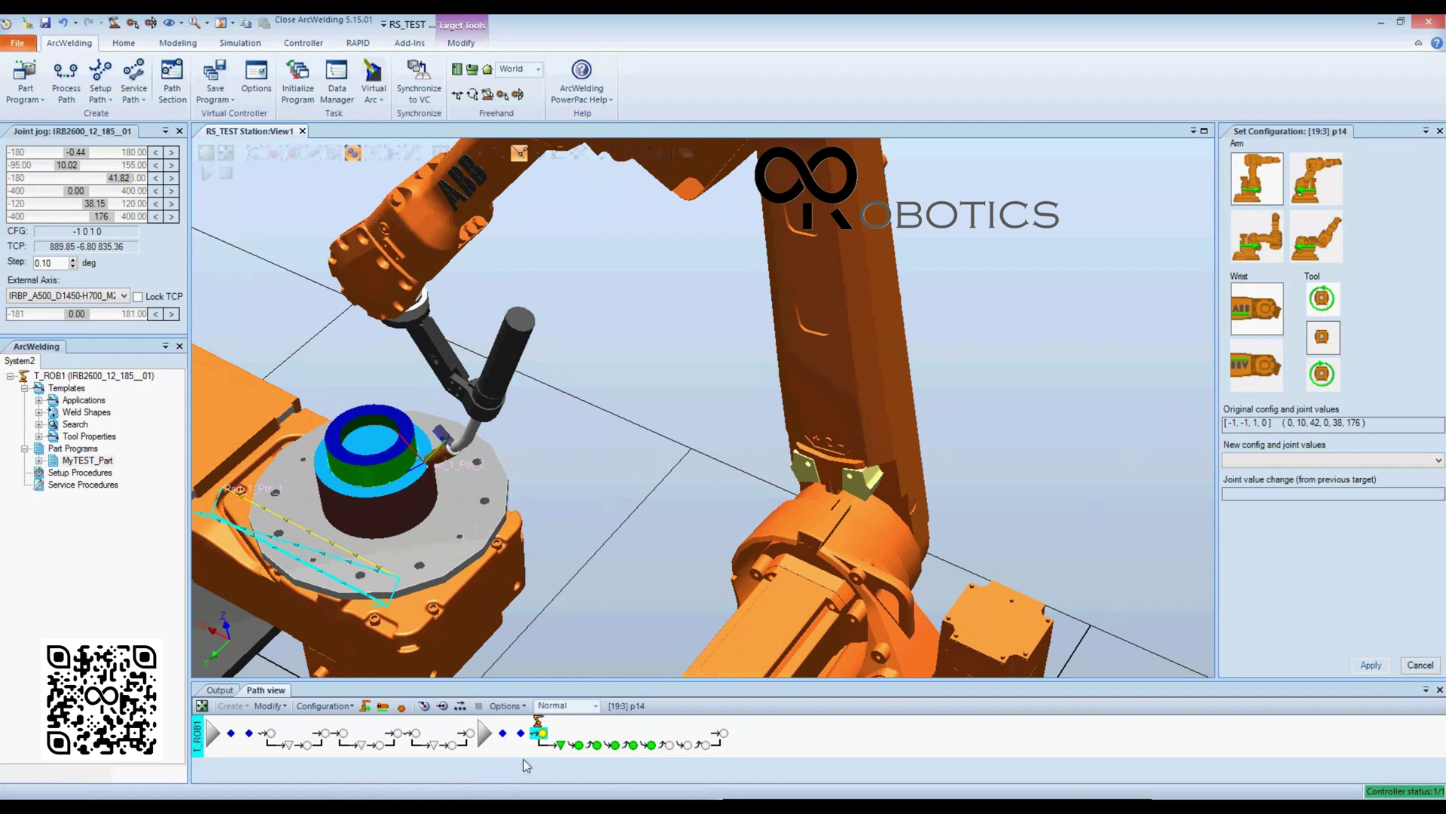
left_click(558, 748)
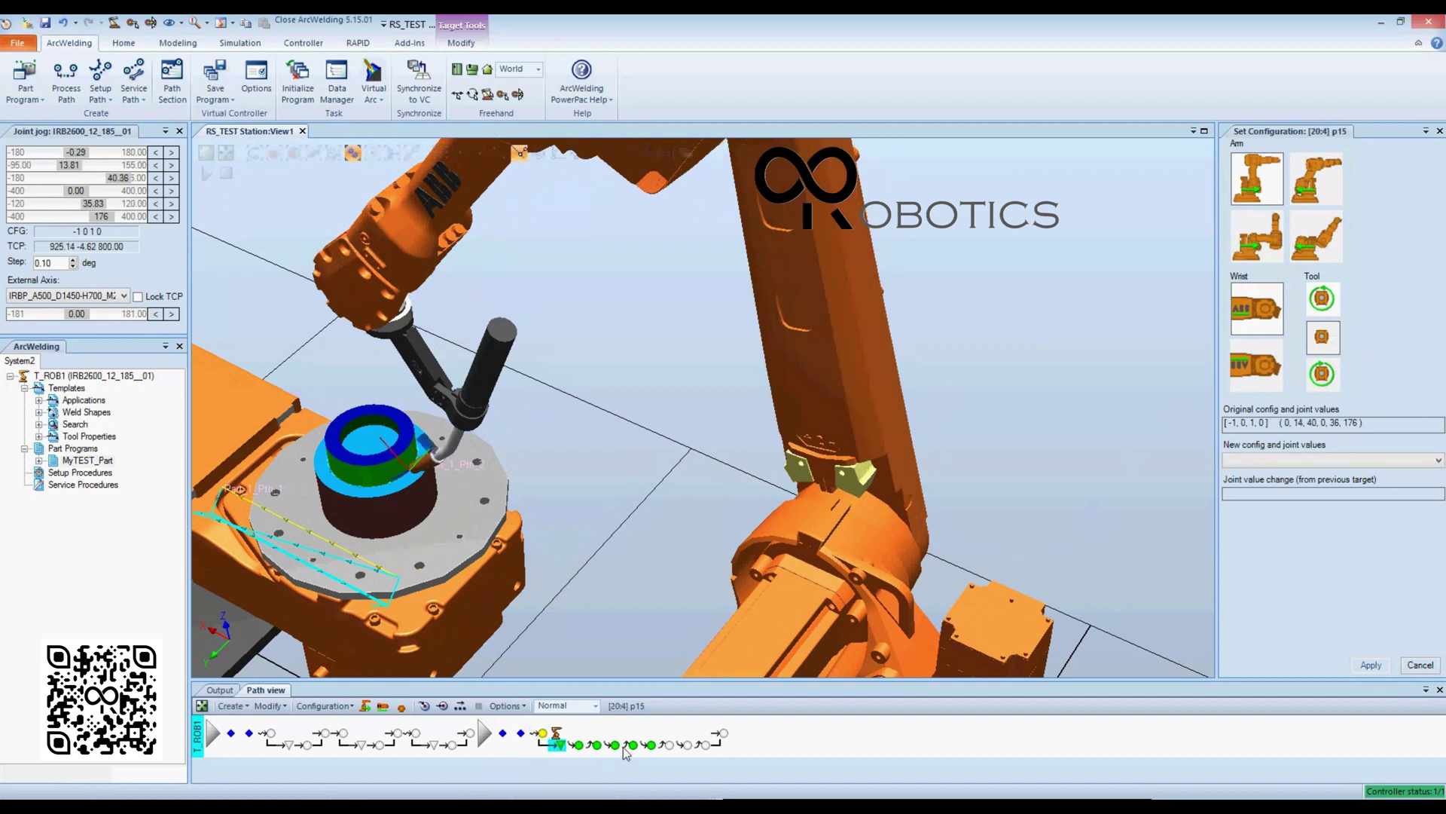
left_click(670, 746)
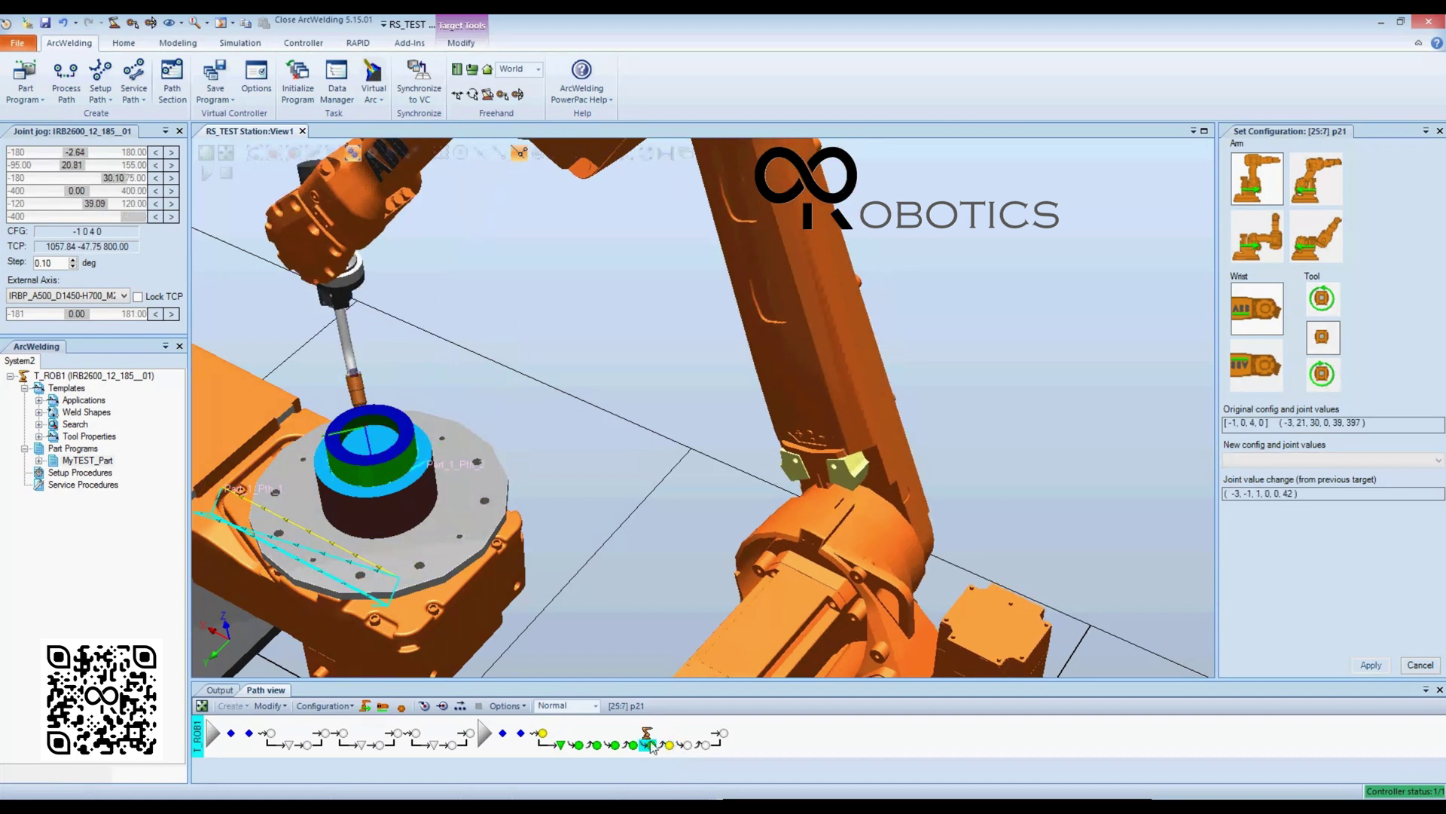
left_click(649, 746)
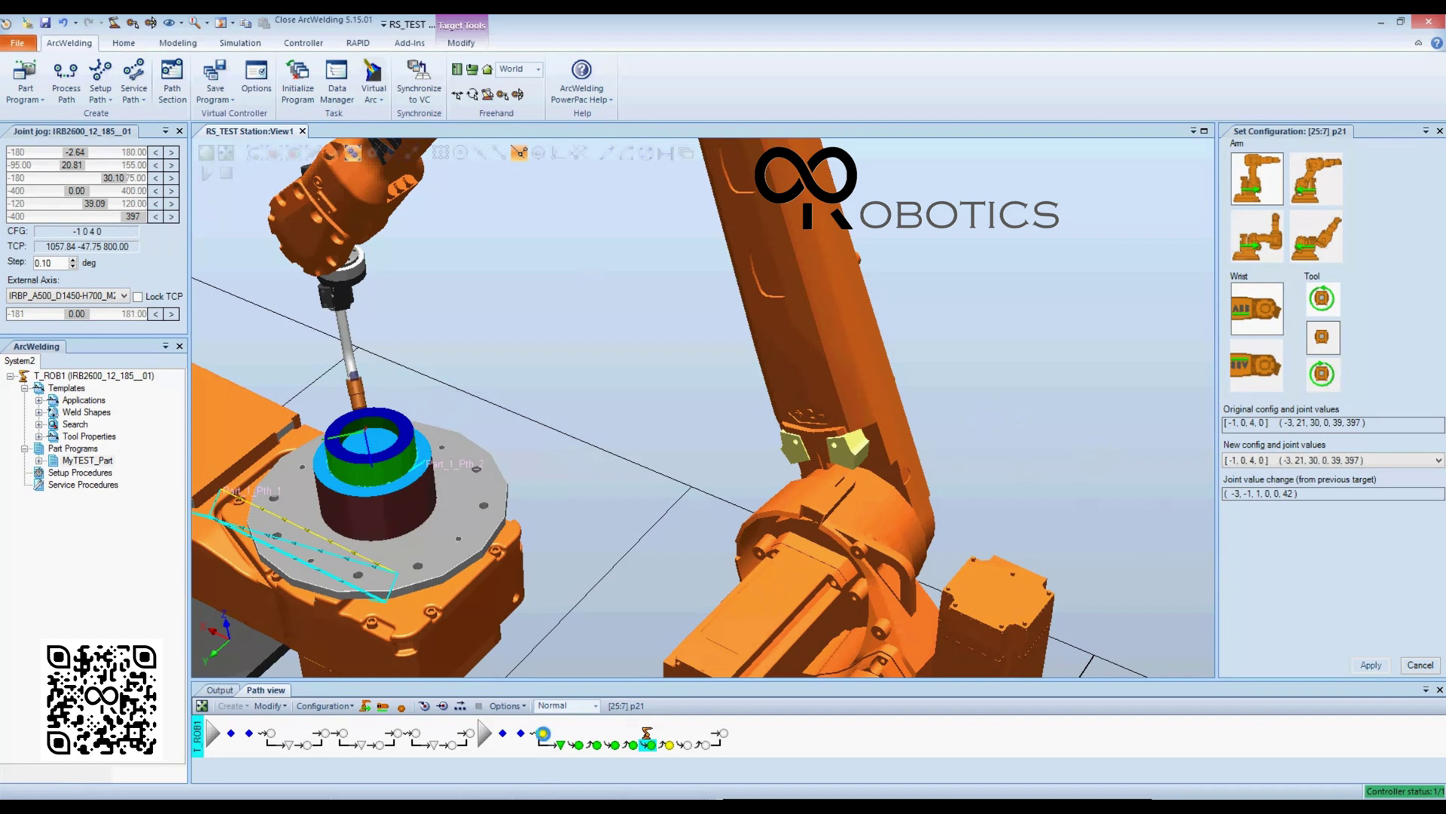
Try the configuration with axis 6 at -184 for approach target p14, and restore axis 6 close to 0.
left_click(541, 732)
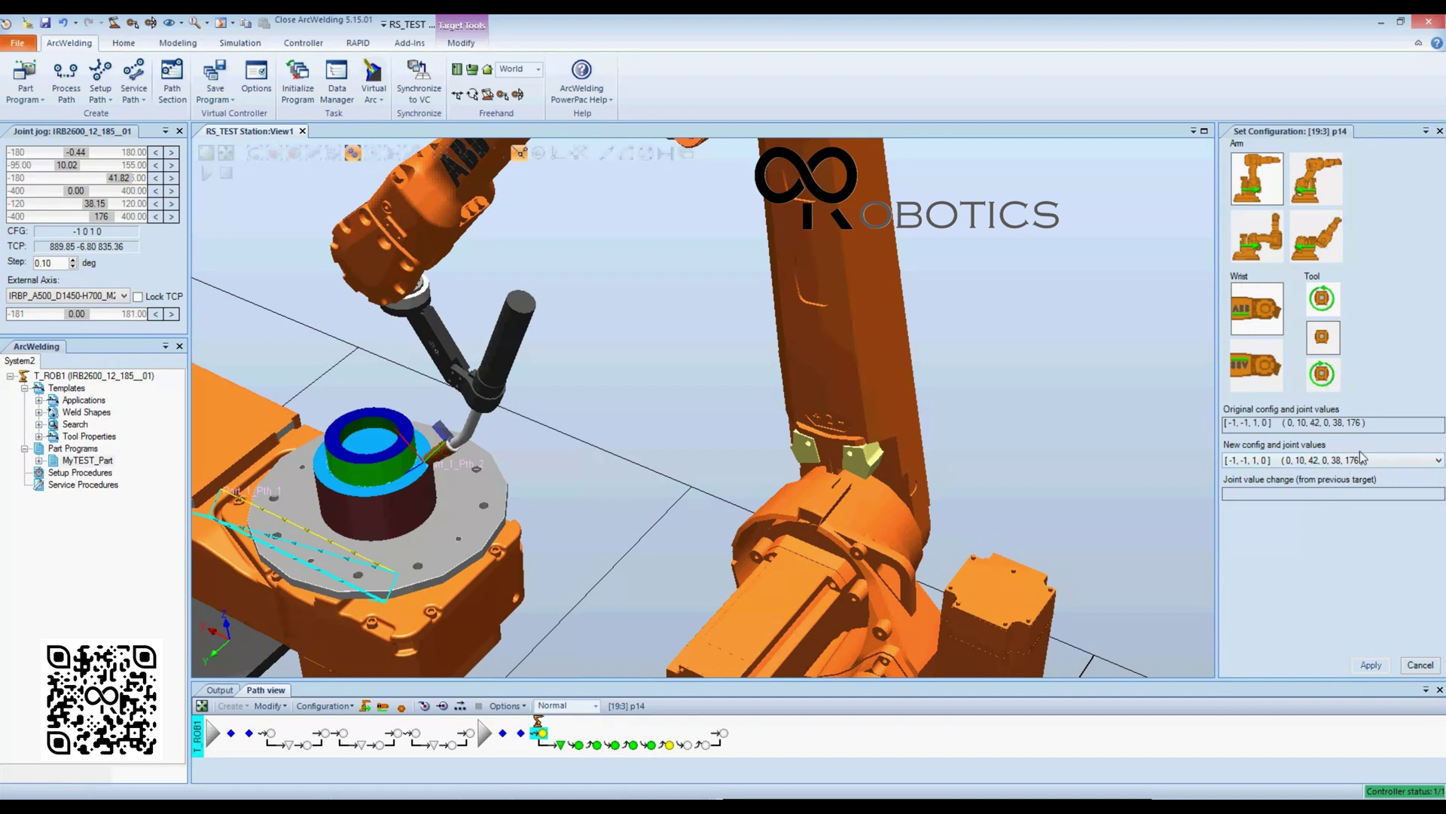
left_click(1410, 465)
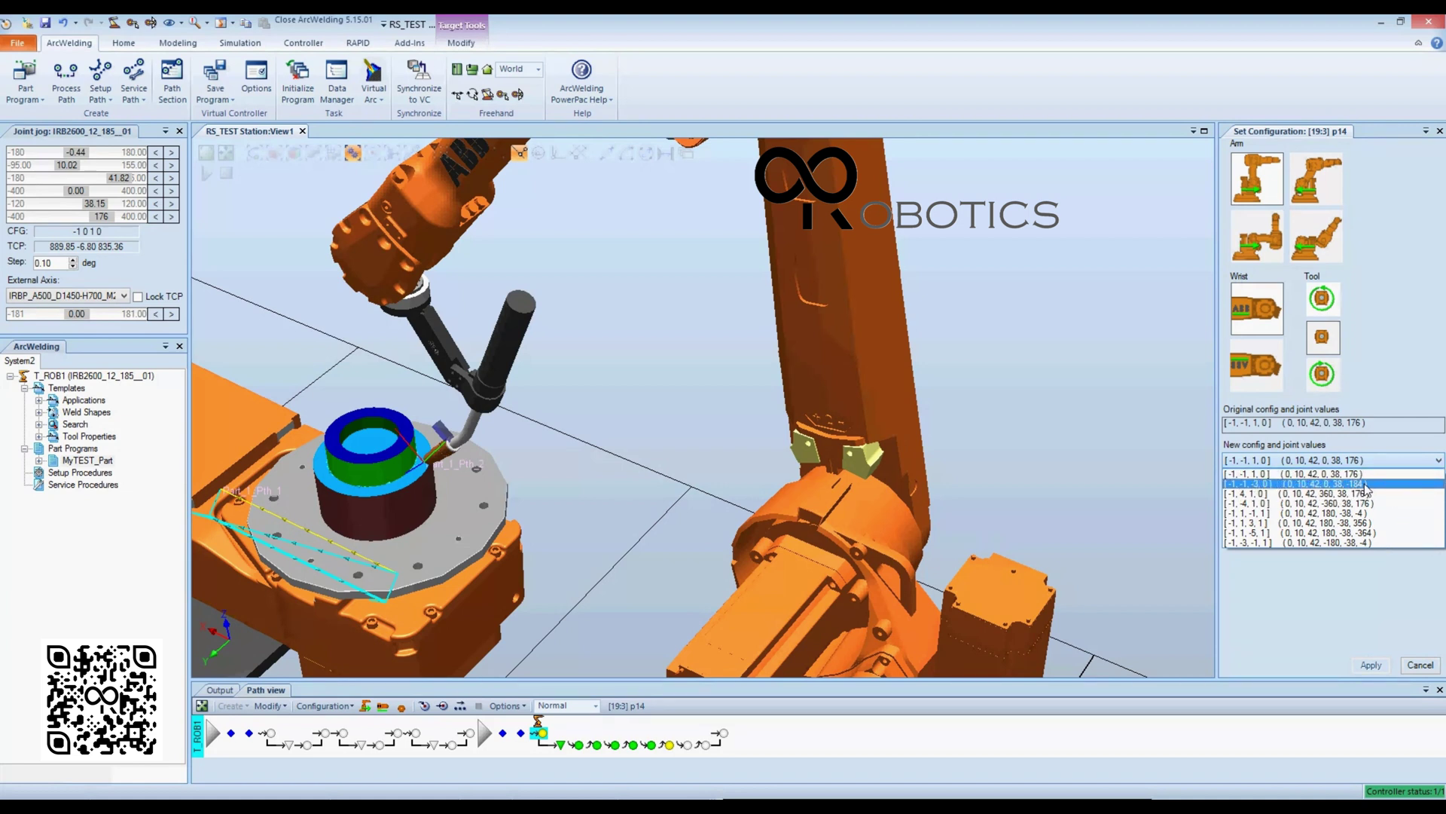
left_click(1371, 338)
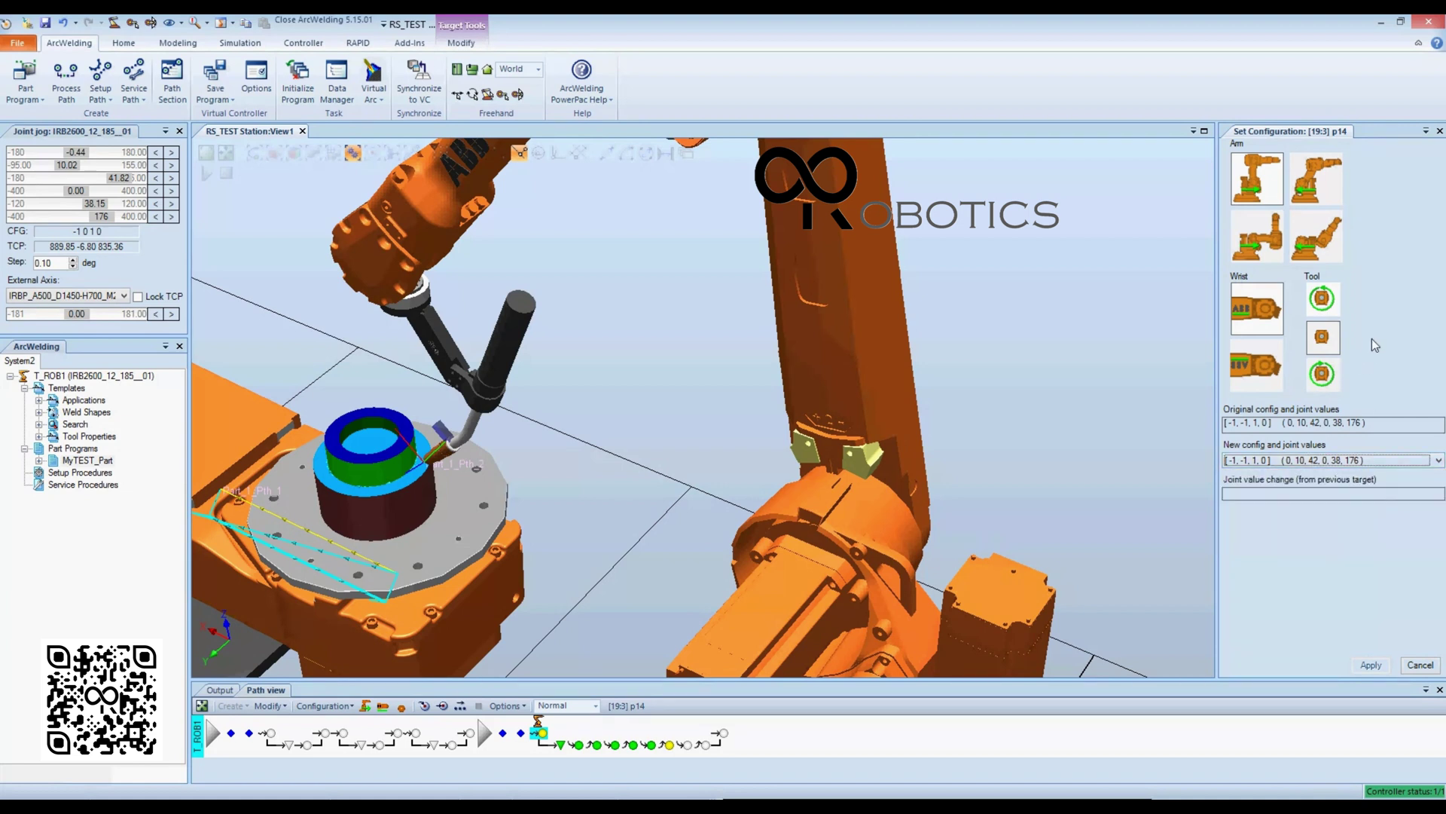
left_click(1322, 373)
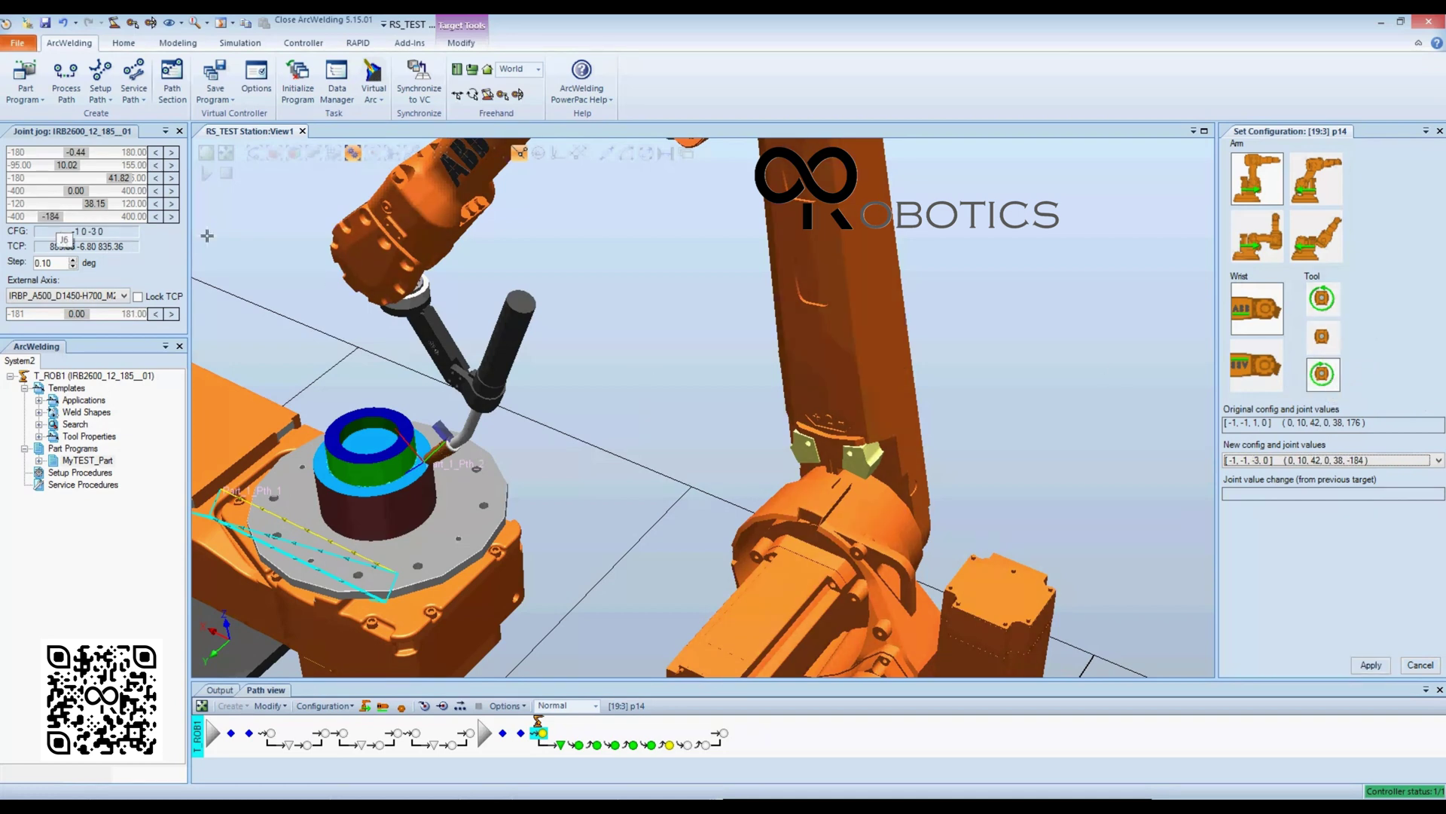
left_click(1321, 340)
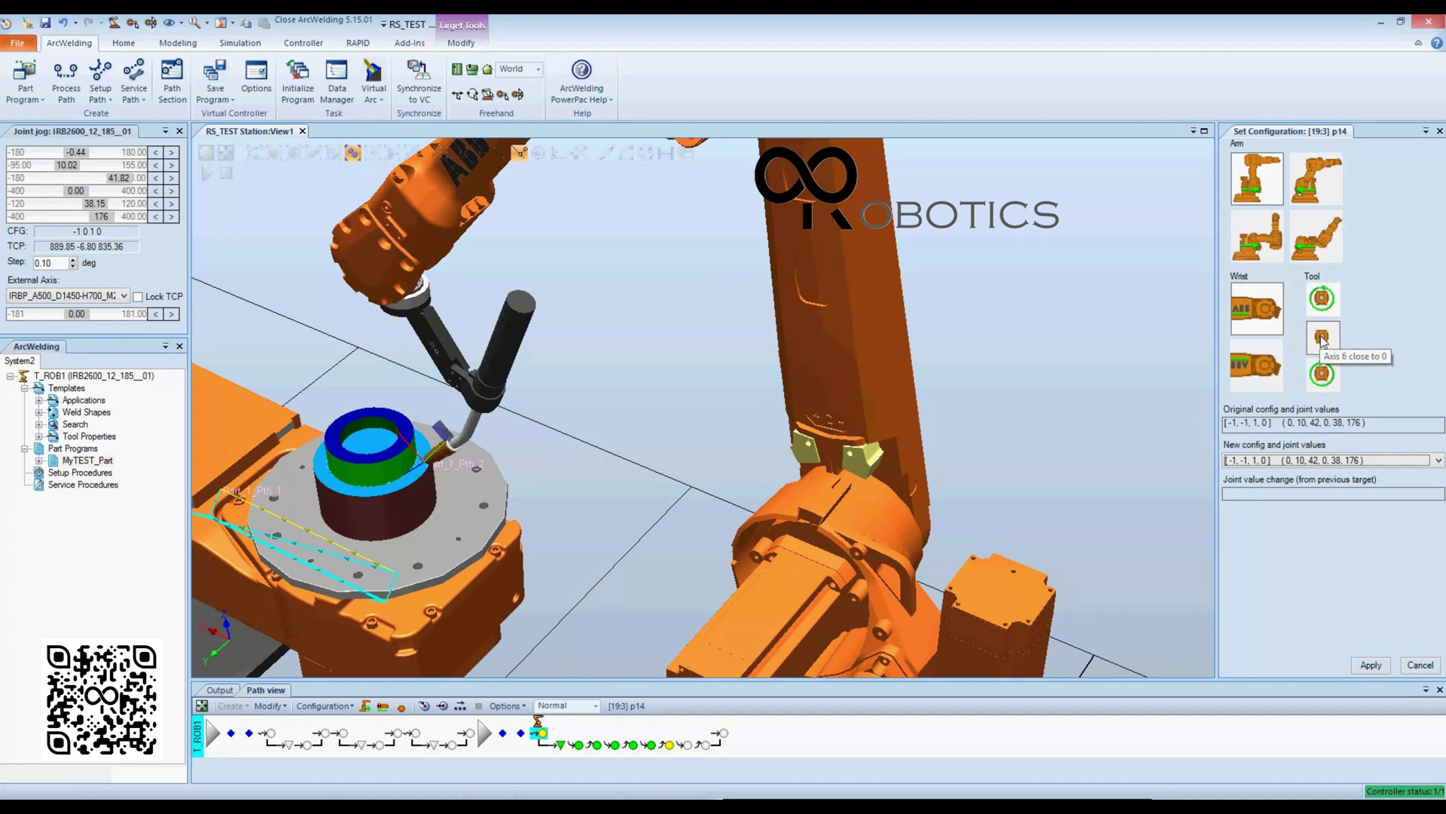
Choose the flipped-wrist configuration [-1, 1, -1, 1] with axis 4 at 180 and axis 6 at -4 for approach target p14.
left_click(1365, 460)
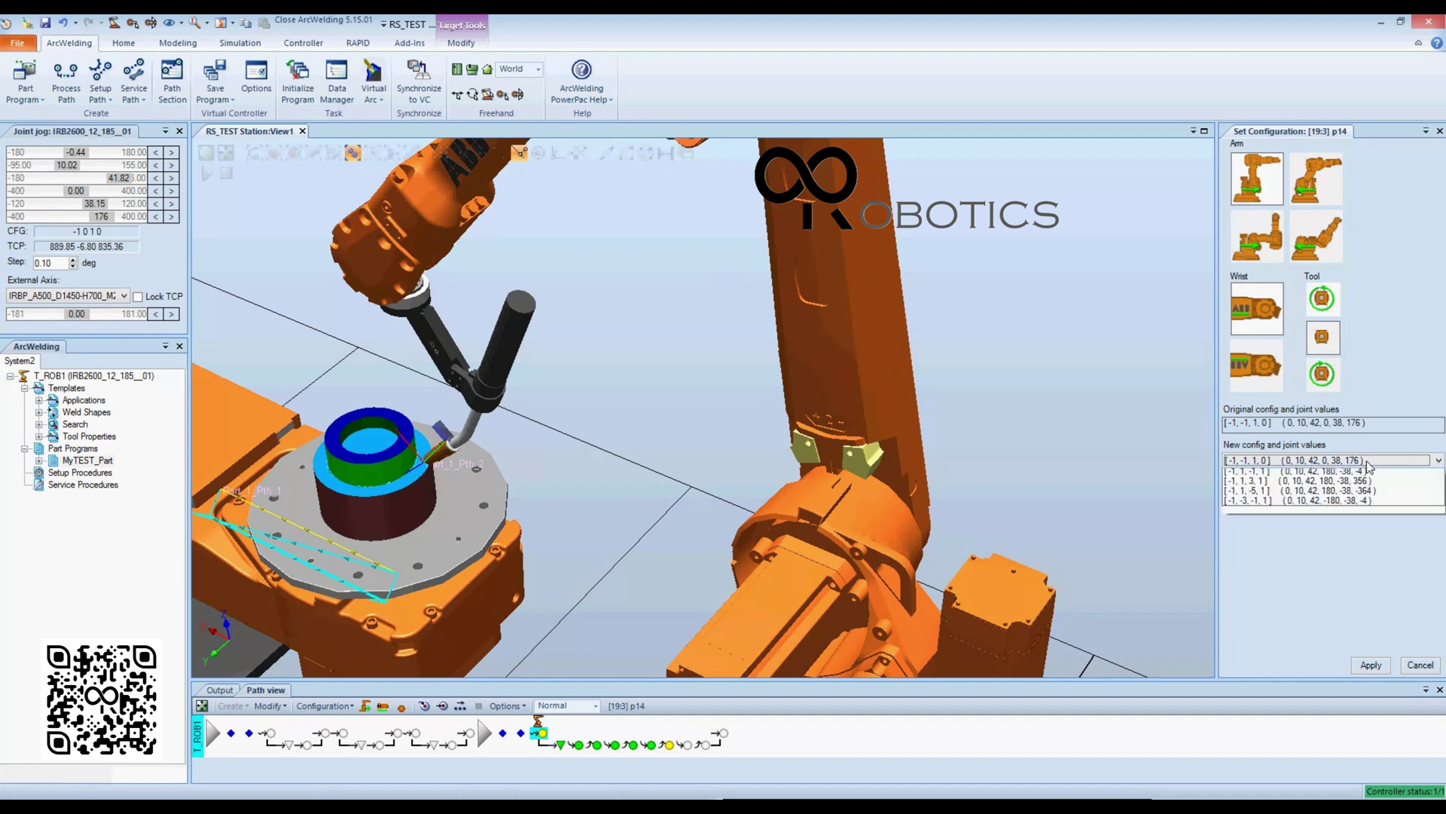
left_click(1383, 513)
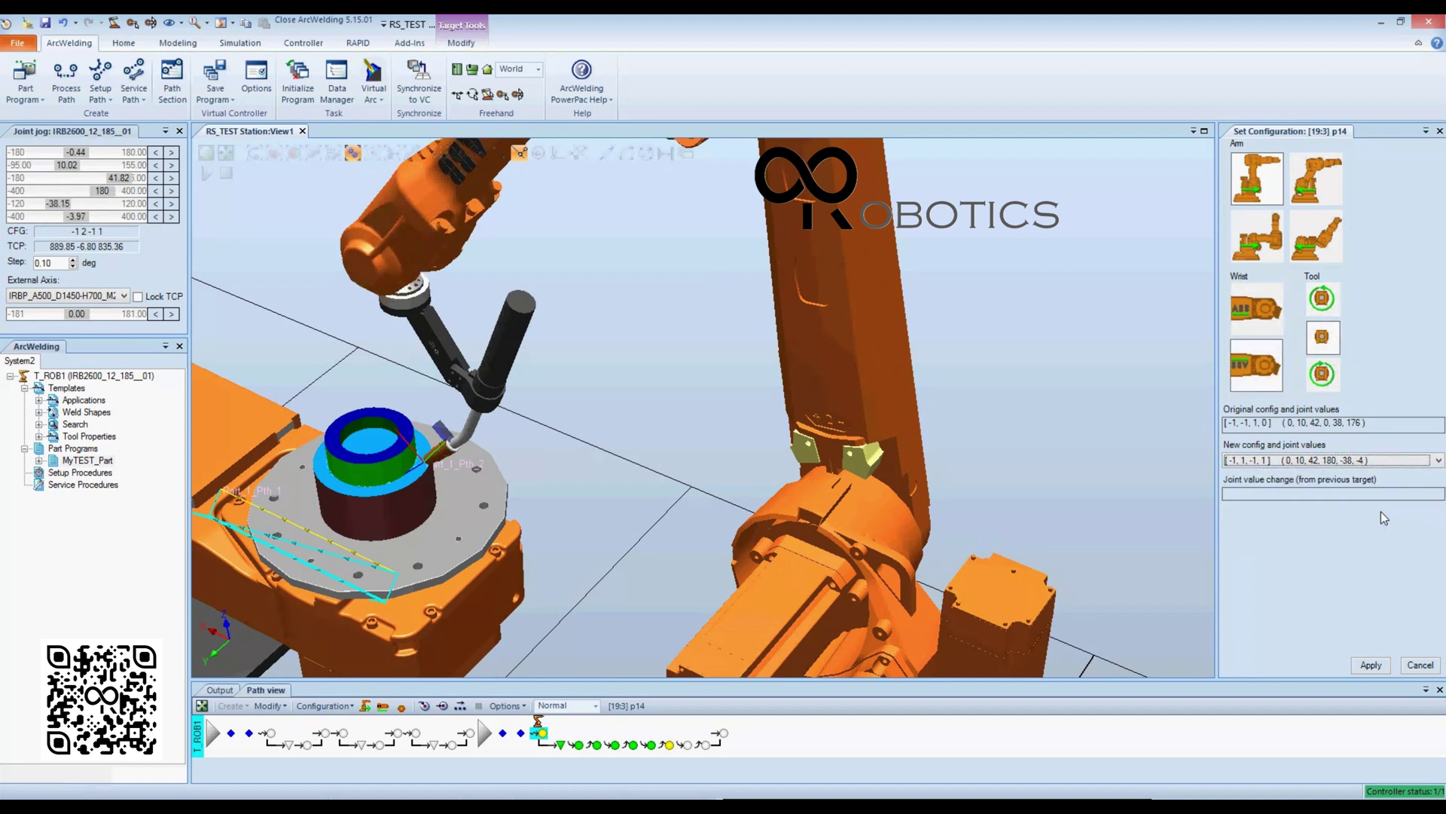
scroll(678, 381, "down", 4)
left_click_drag(678, 381, 657, 482, "ctrl")
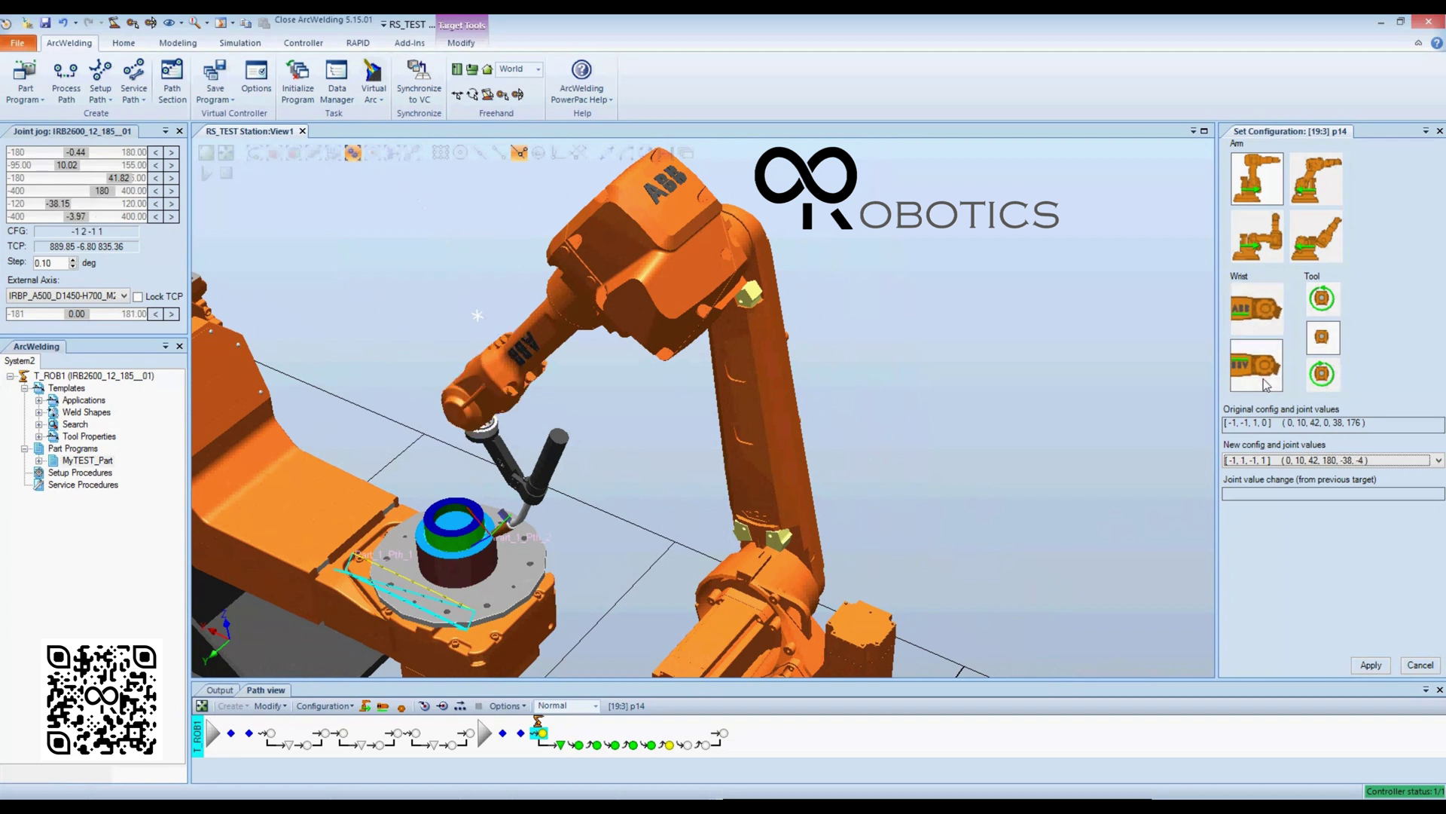
Apply the unflipped-wrist configuration [-1, -1, -3, 0] with axis 4 at 0 and axis 6 at -184 to approach target p14.
left_click(1256, 308)
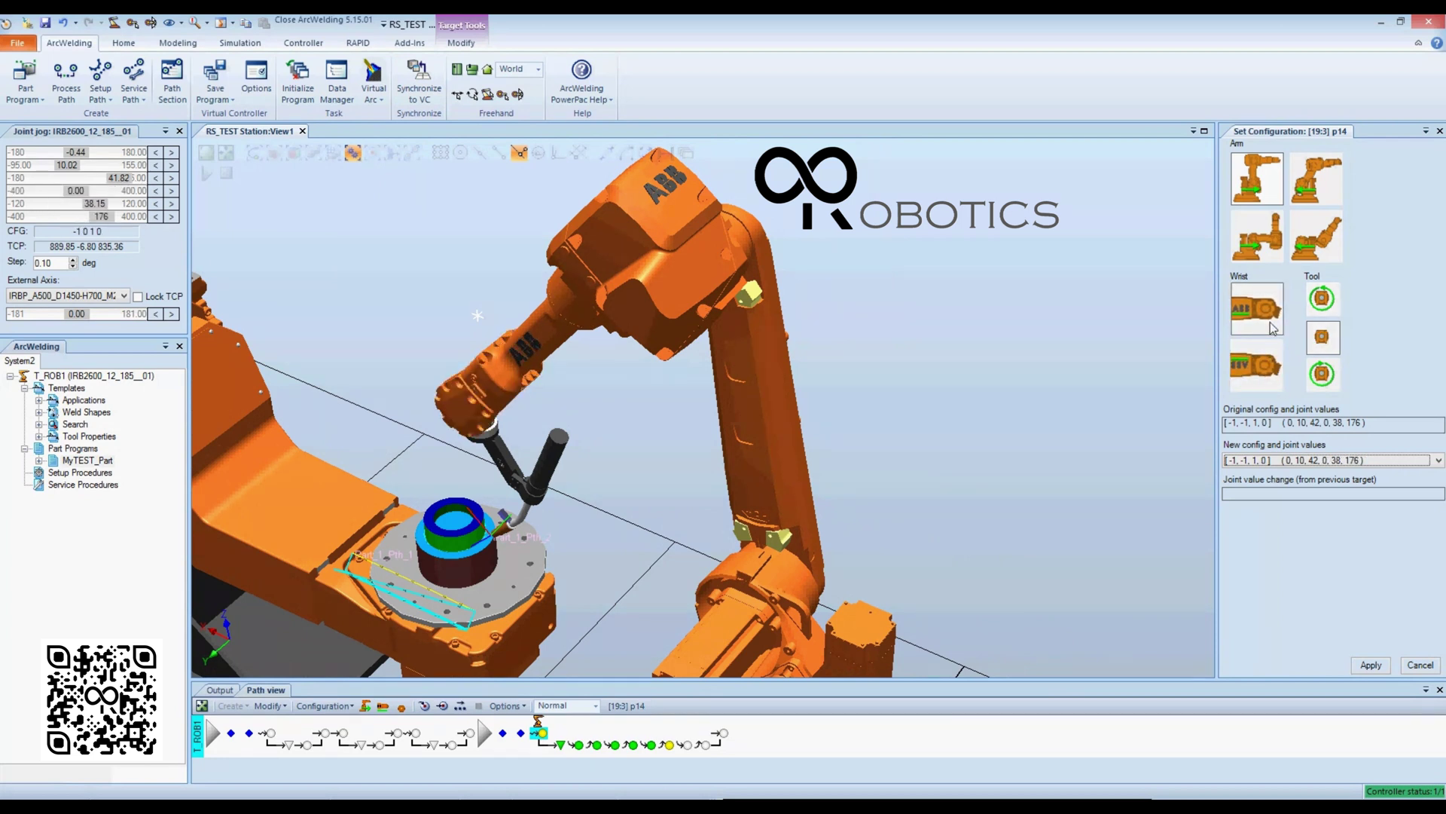
left_click(1331, 373)
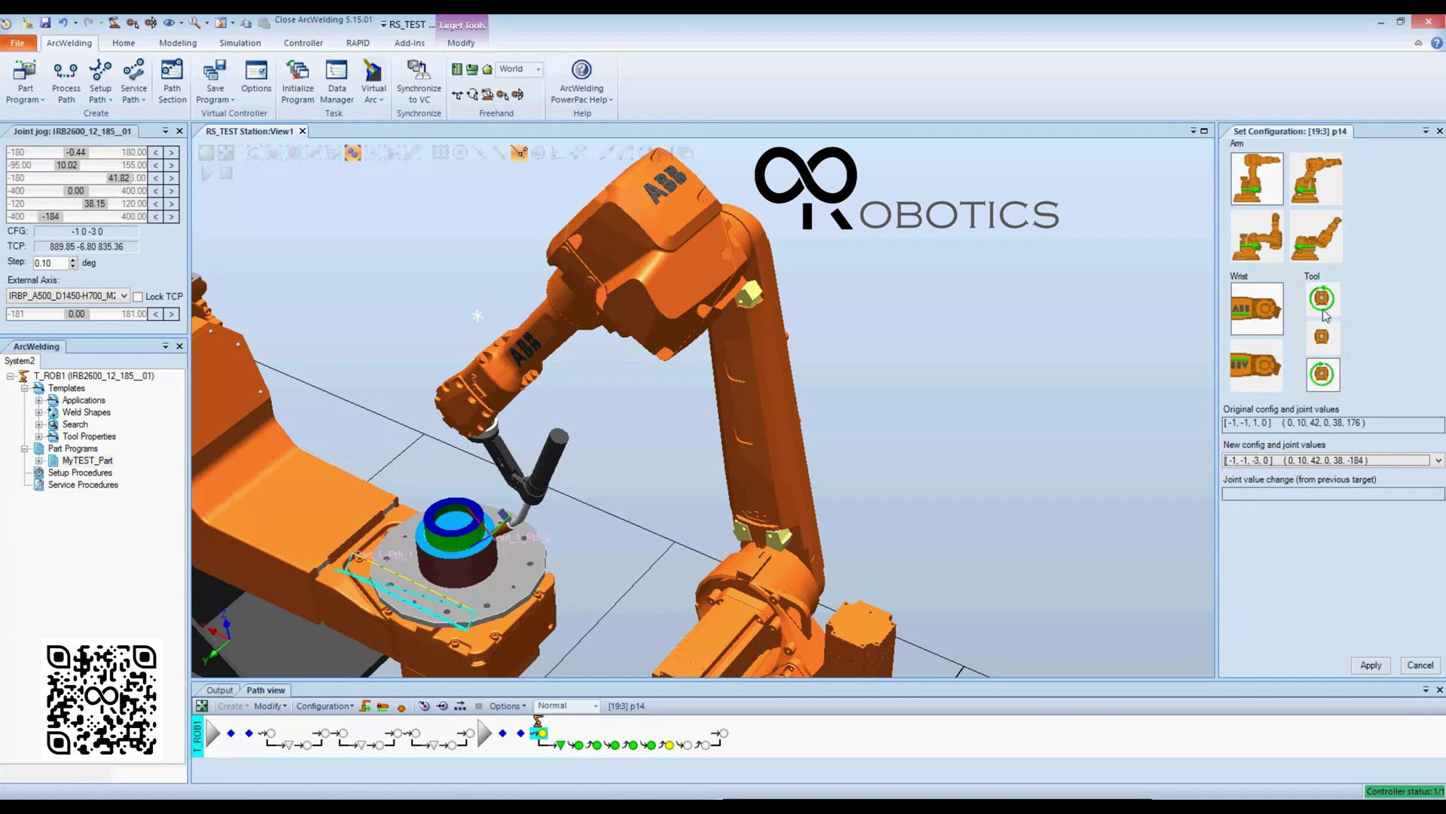
left_click(1324, 313)
left_click(1324, 377)
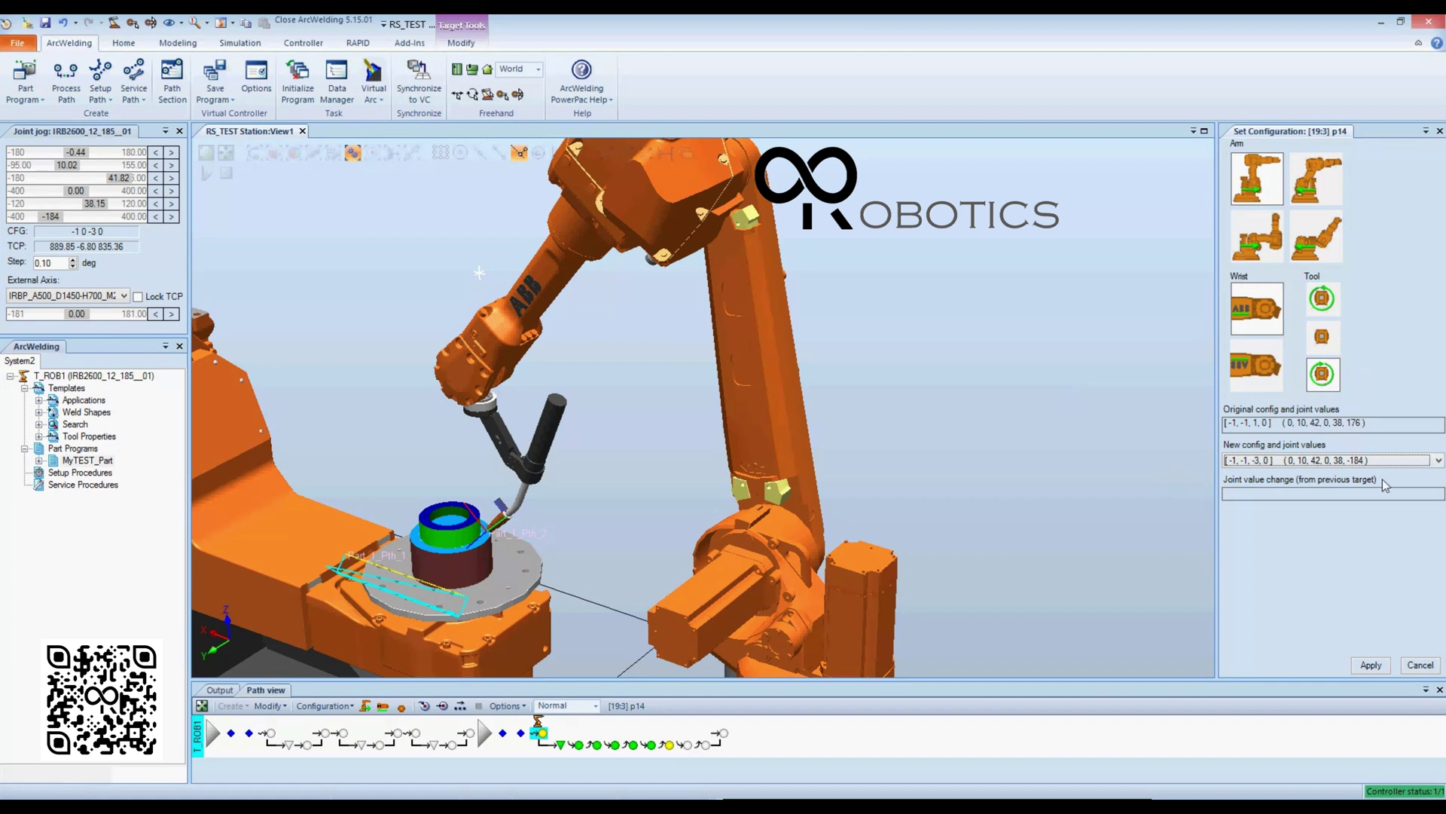
left_click(1438, 464)
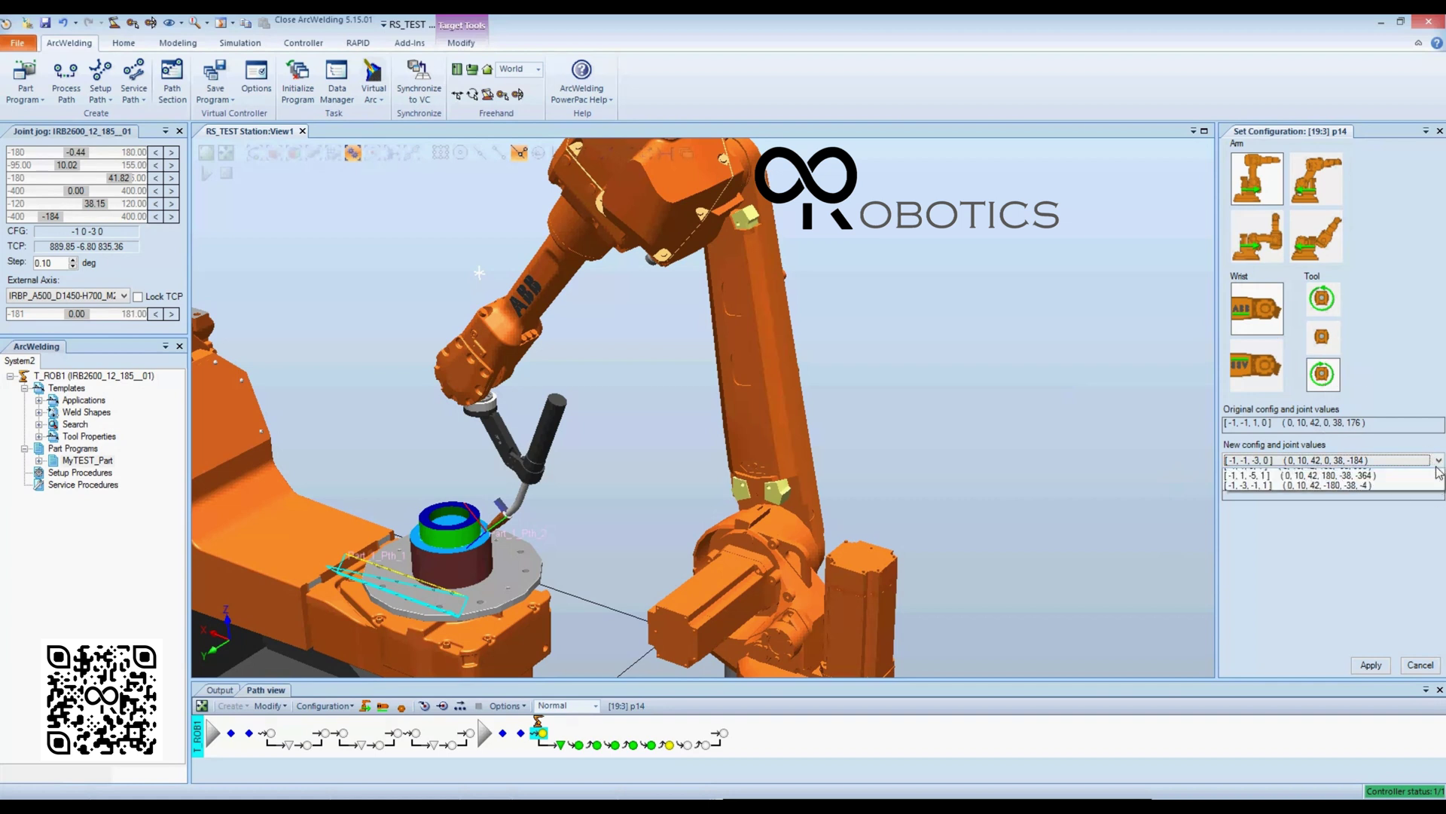
left_click(1391, 379)
left_click(1371, 665)
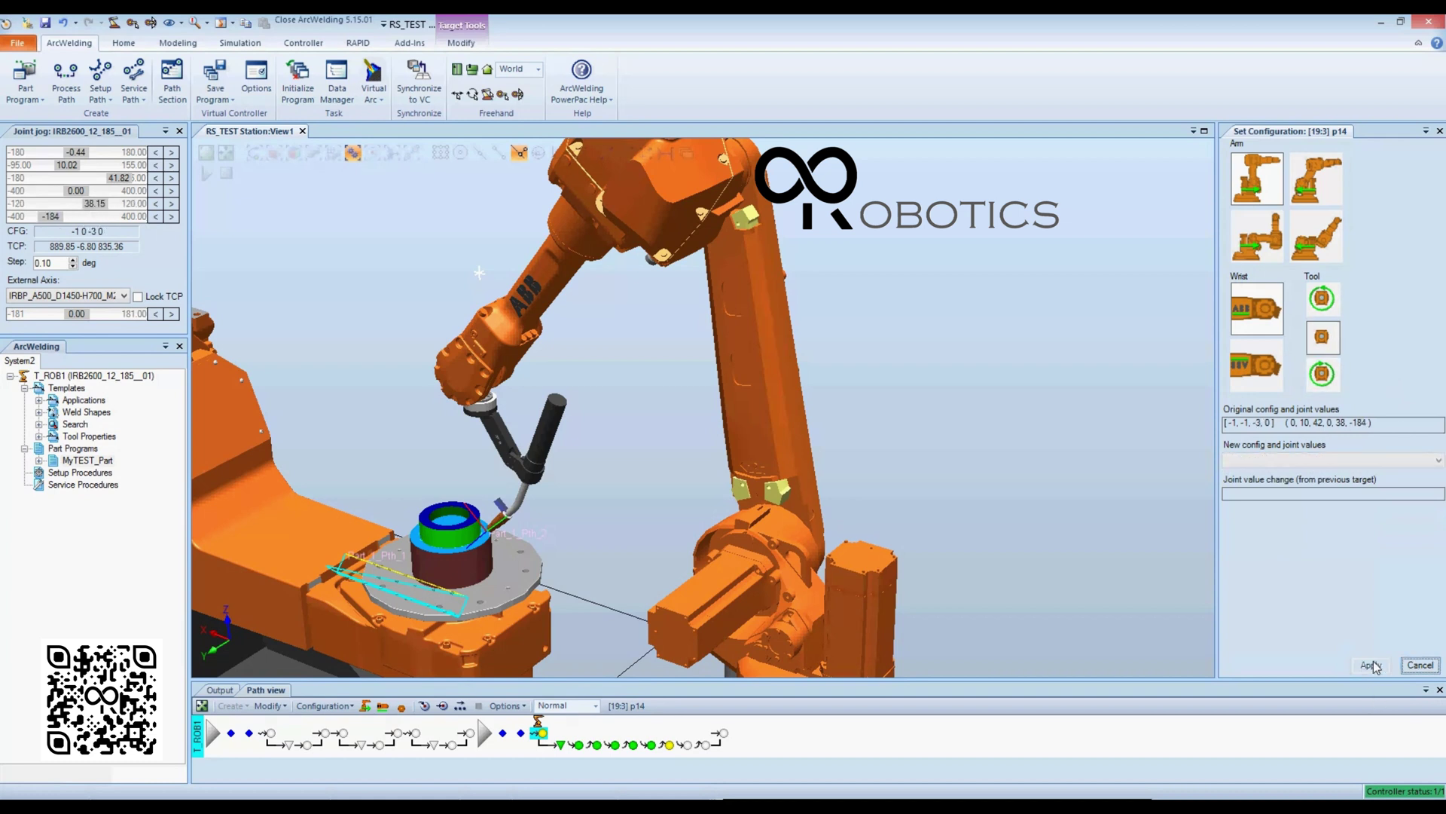
Move the robot to weld start p15 and on through all remaining circular weld targets to p24.
left_click(557, 745)
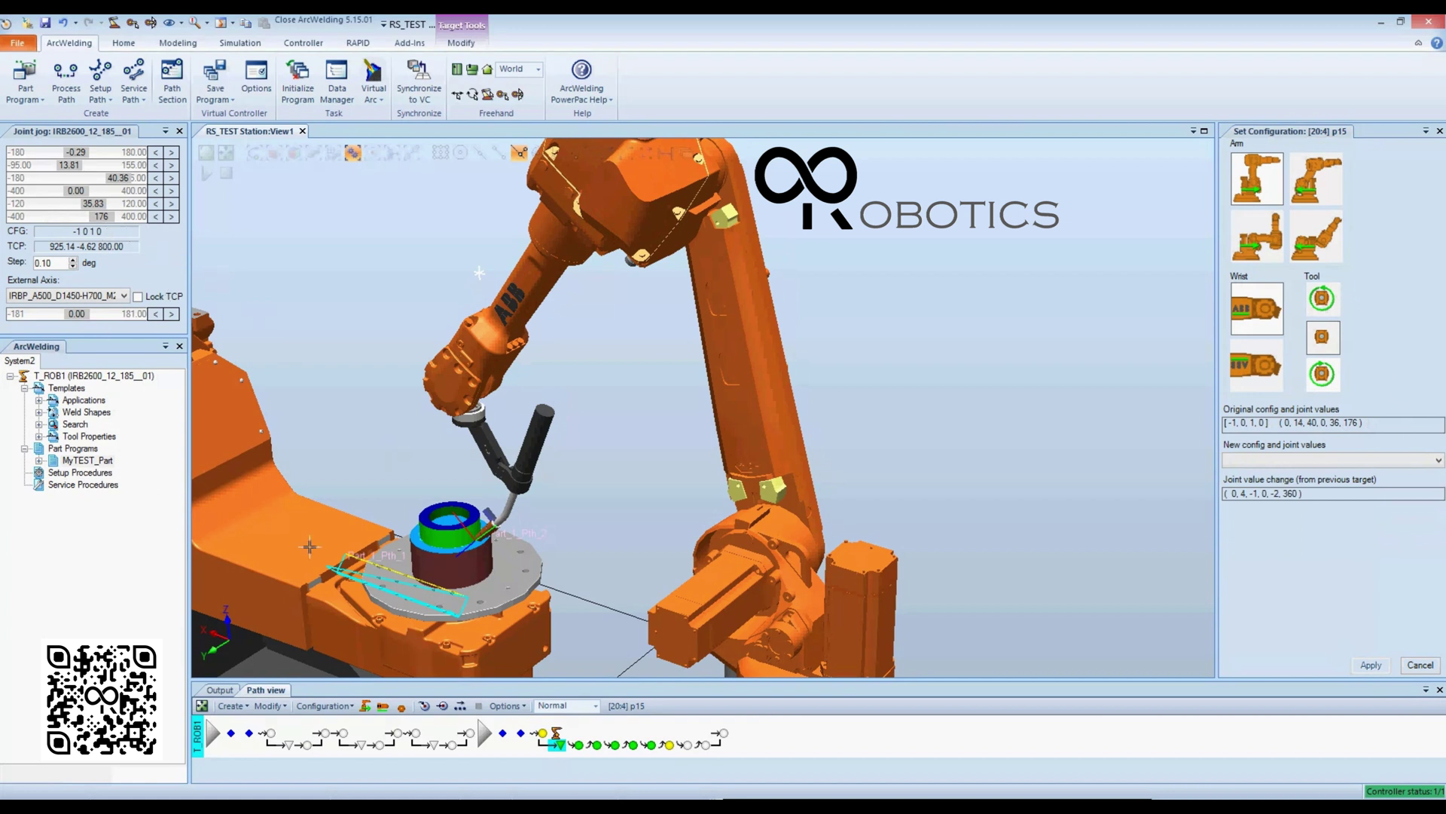
left_click(444, 706)
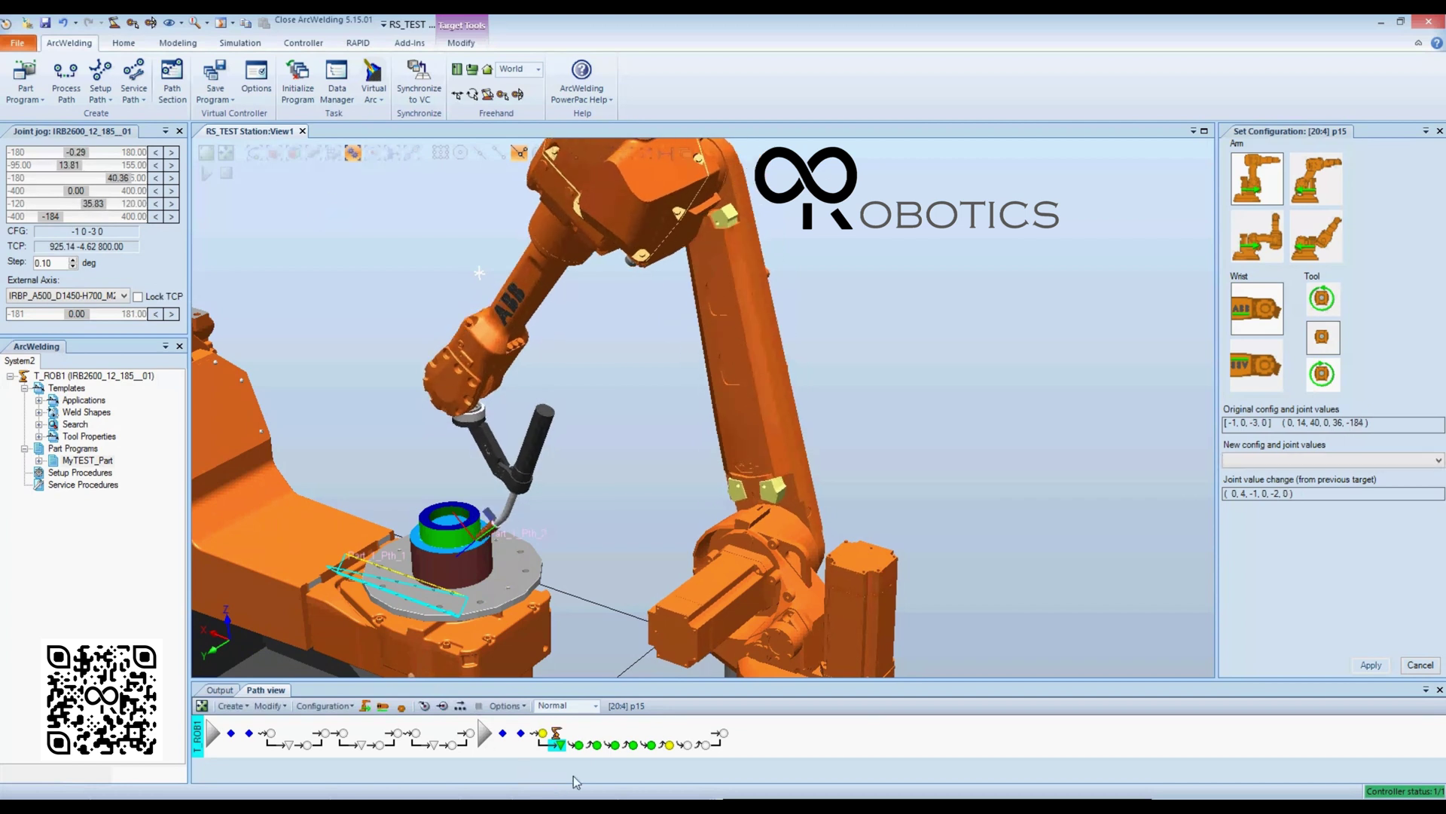
left_click(723, 735, "shift")
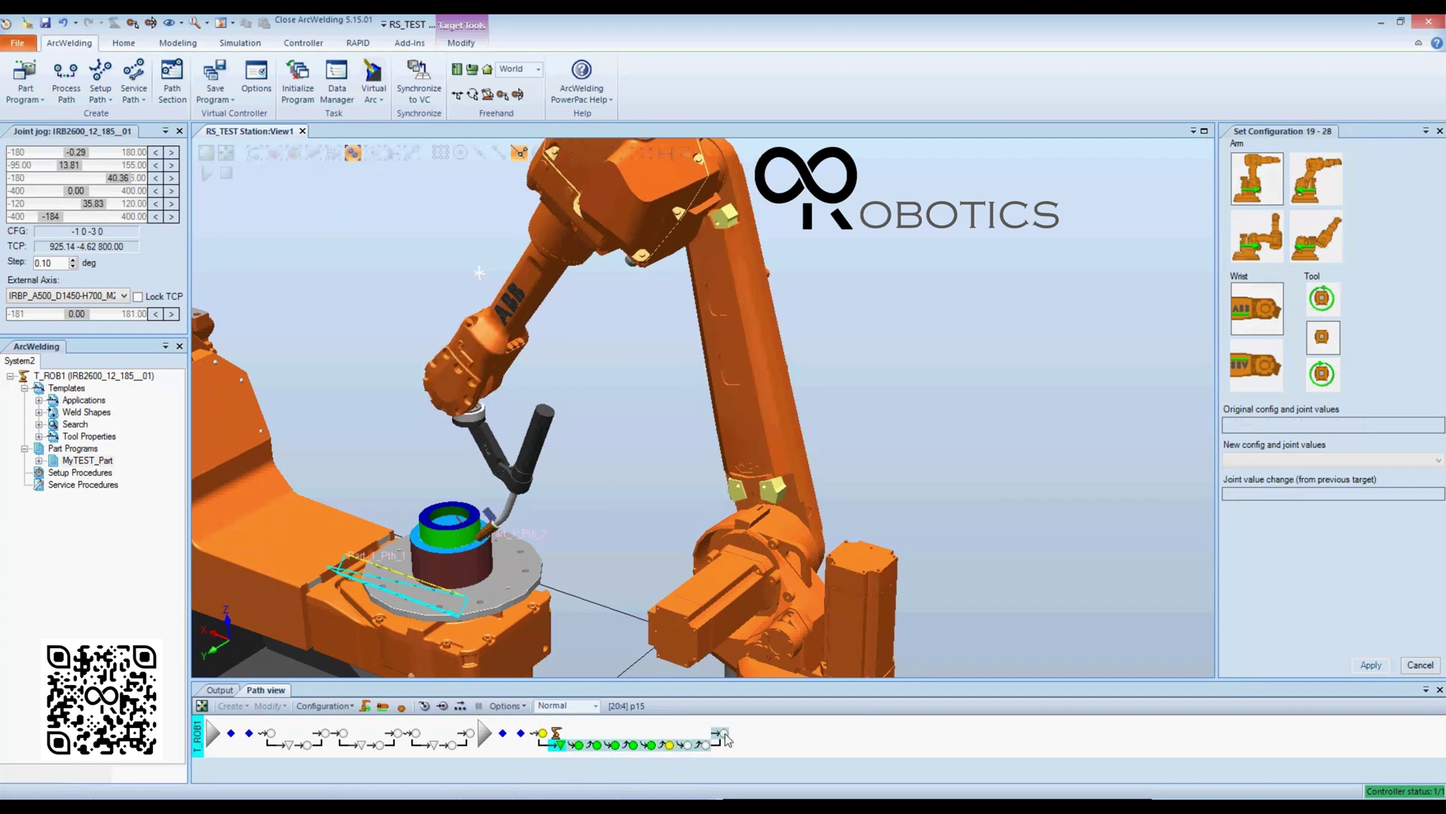
left_click(446, 706)
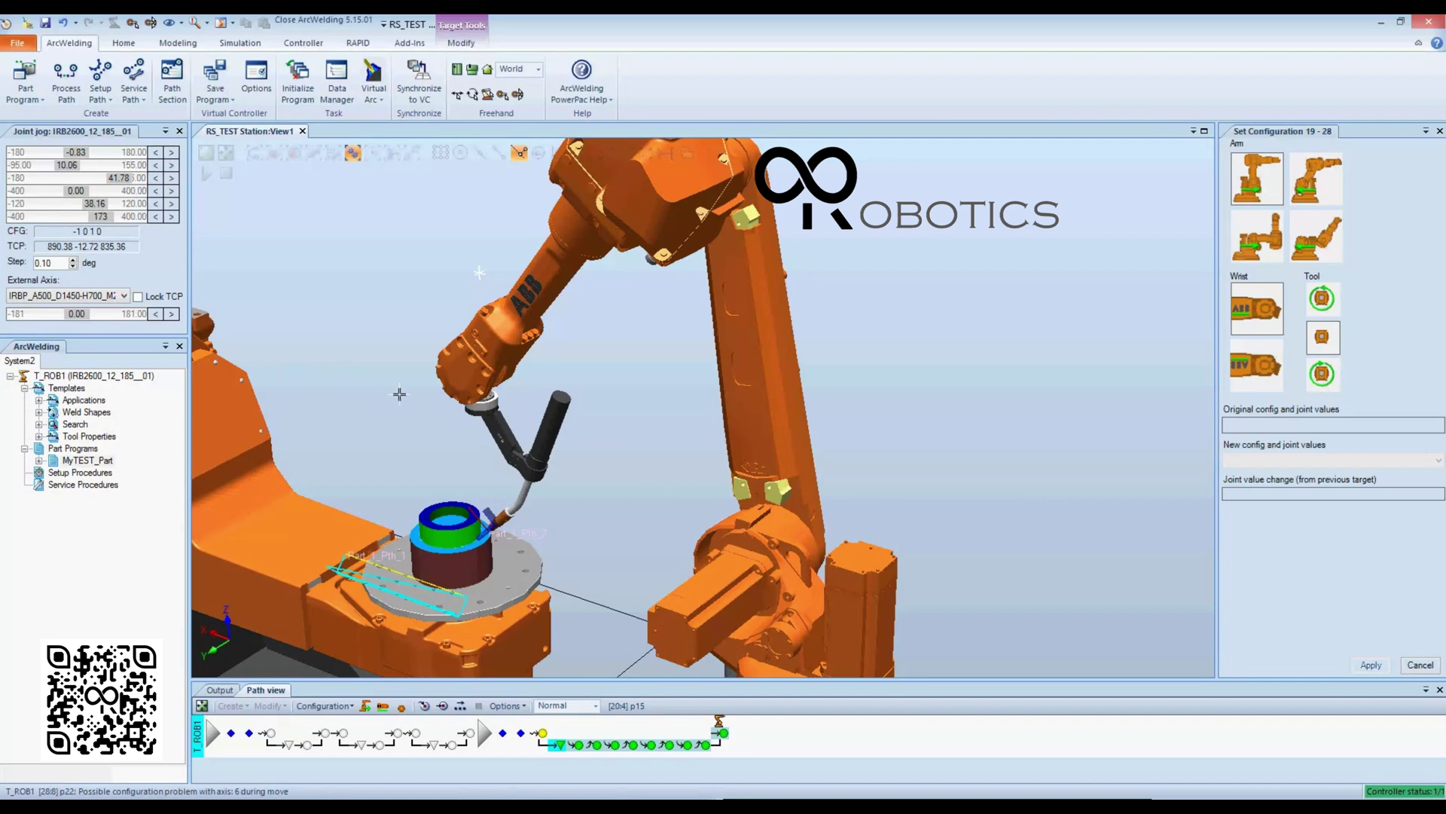
left_click_drag(430, 410, 430, 413, "ctrl")
Try the configuration with axis 6 at 176 for approach target p14 and move the robot through the weld targets up to p20.
left_click(539, 733)
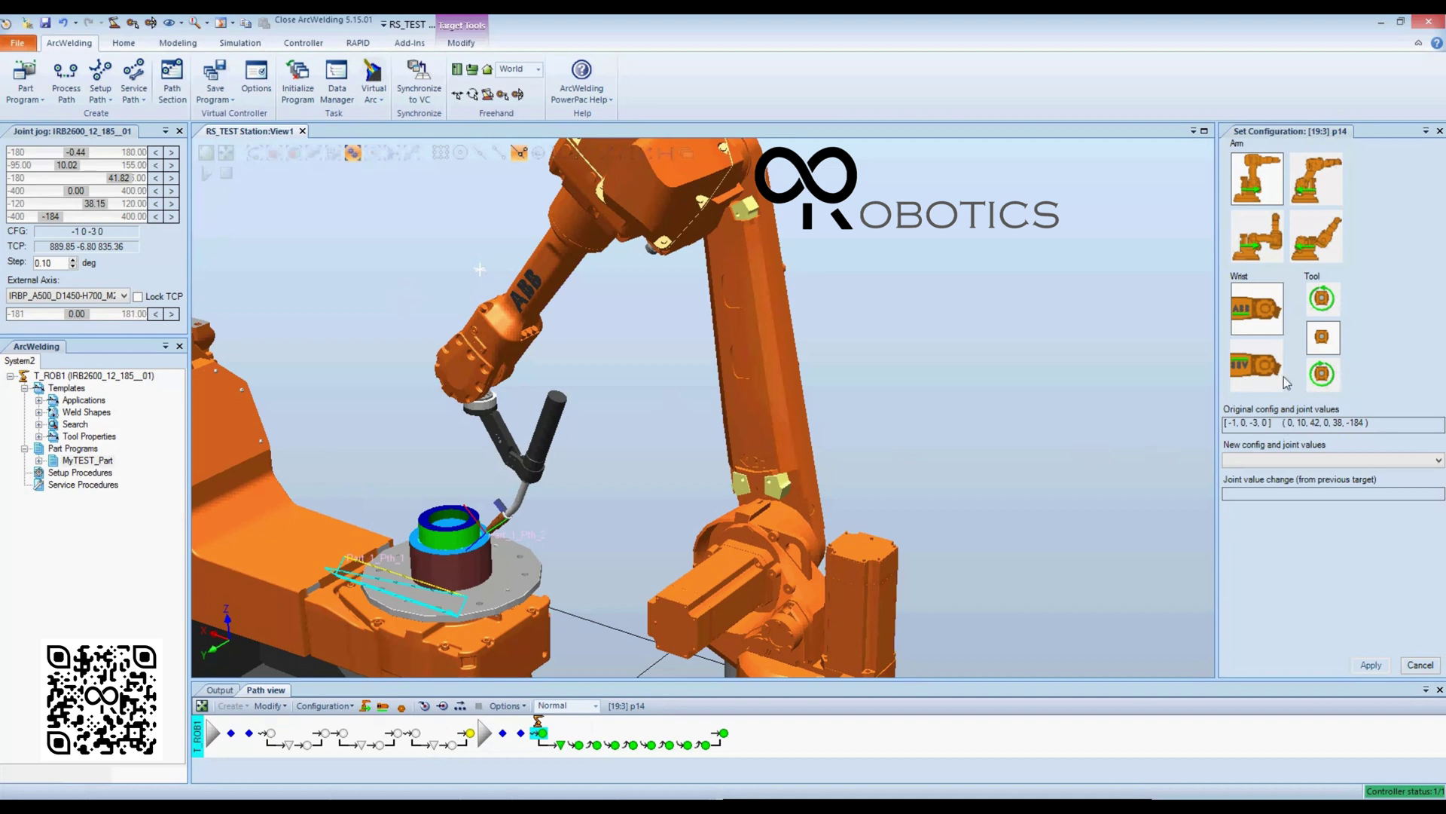
left_click(1323, 300)
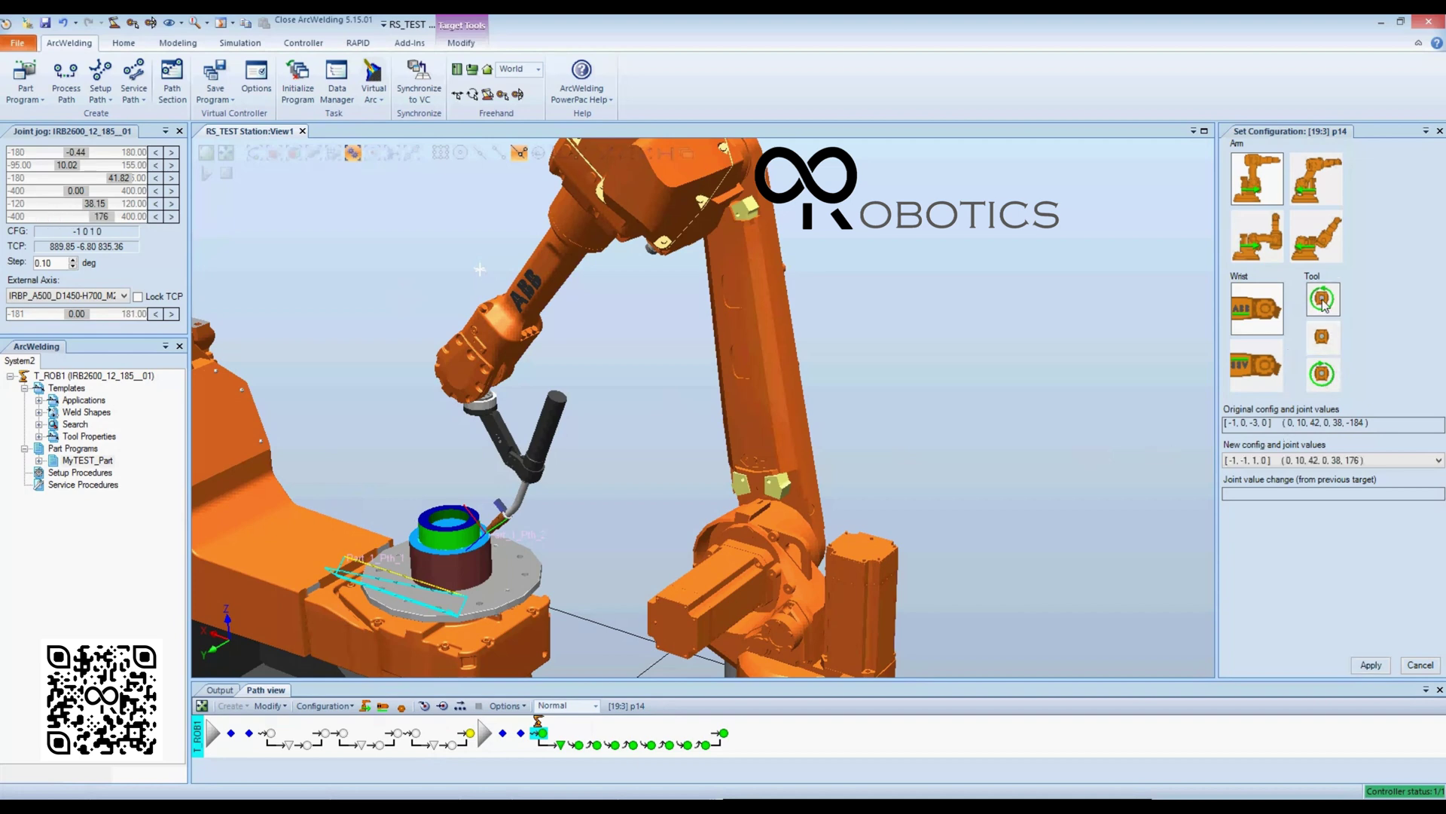
left_click(1371, 664)
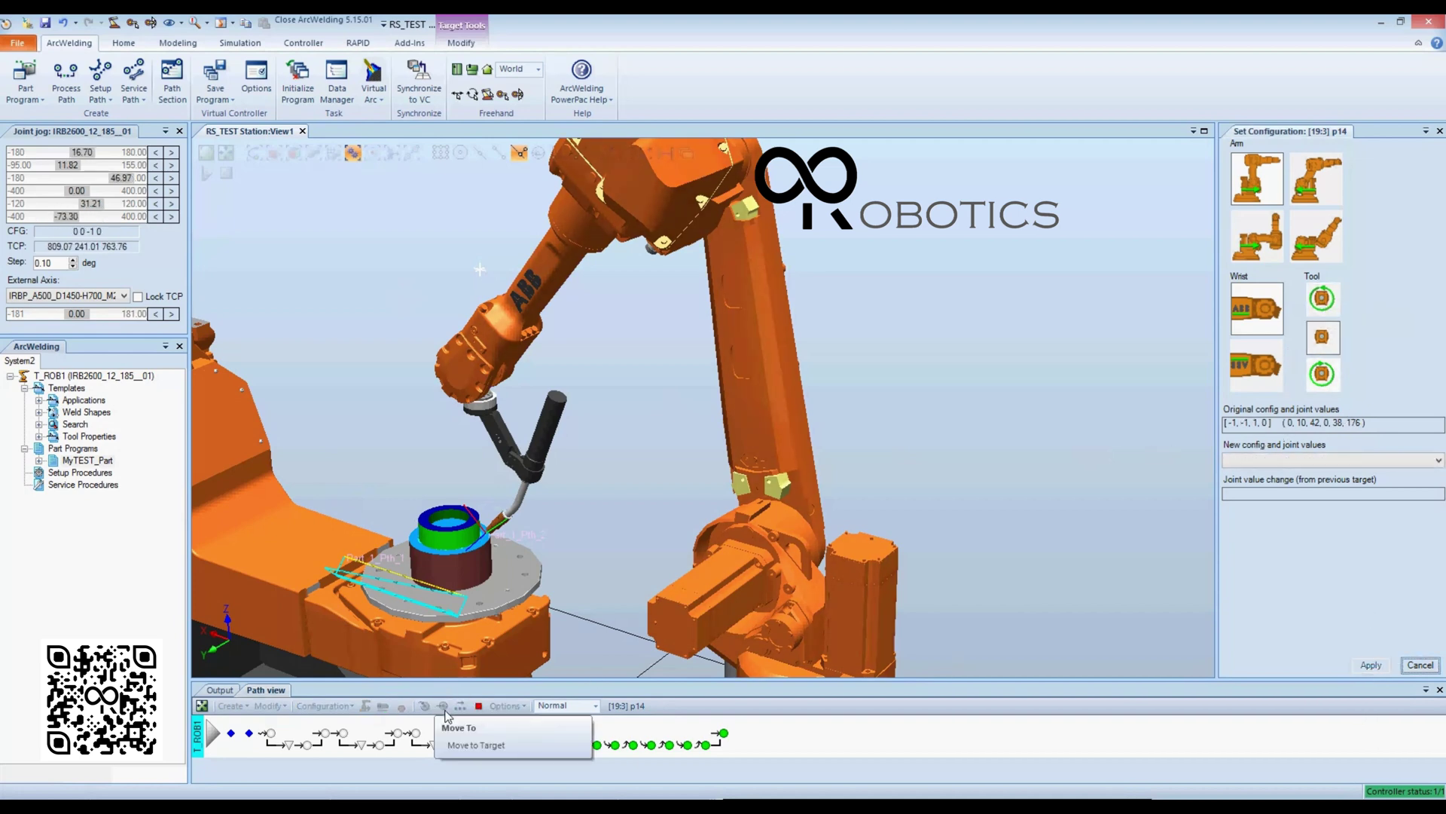
left_click(446, 713)
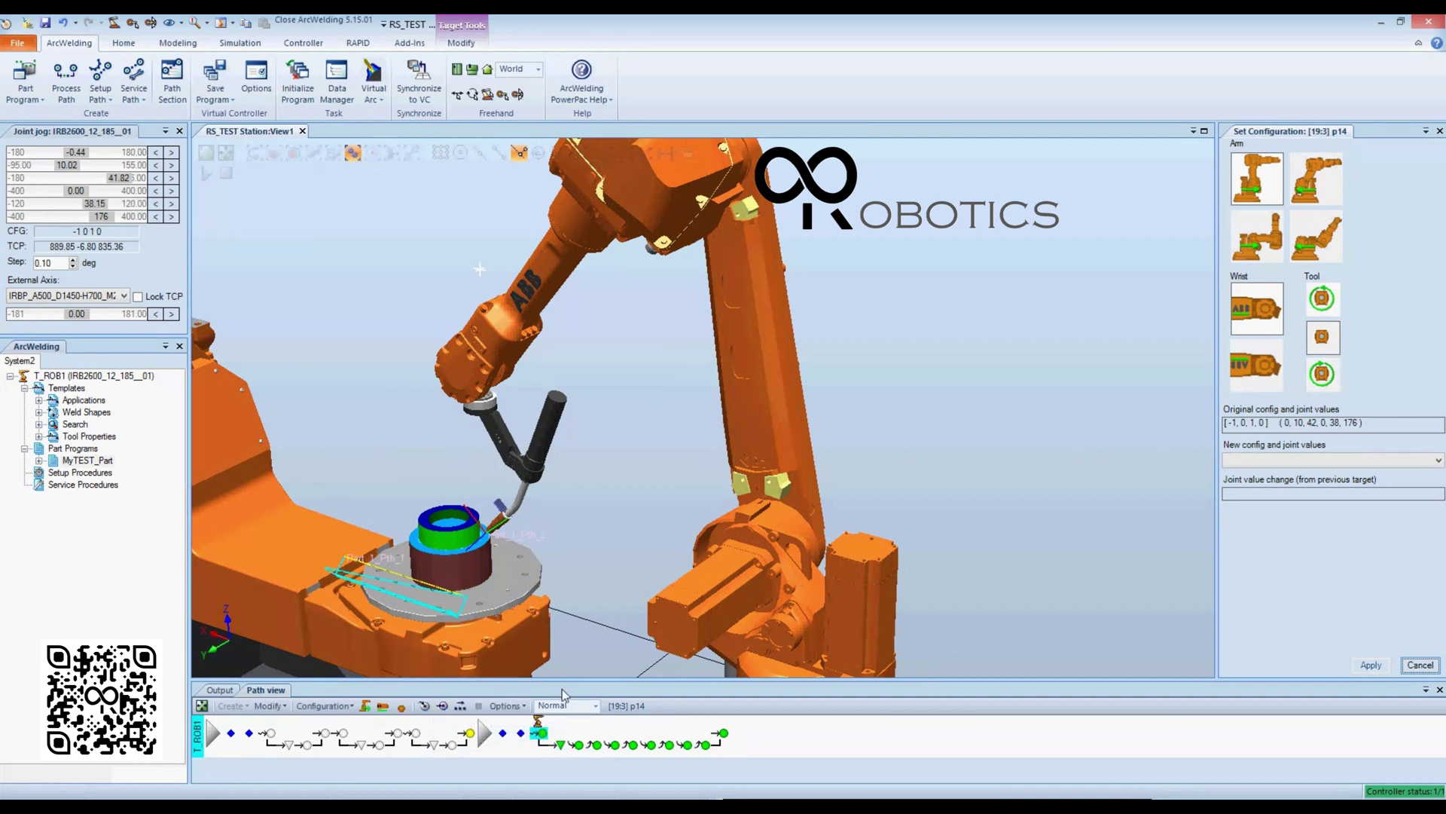
left_click(670, 747, "shift")
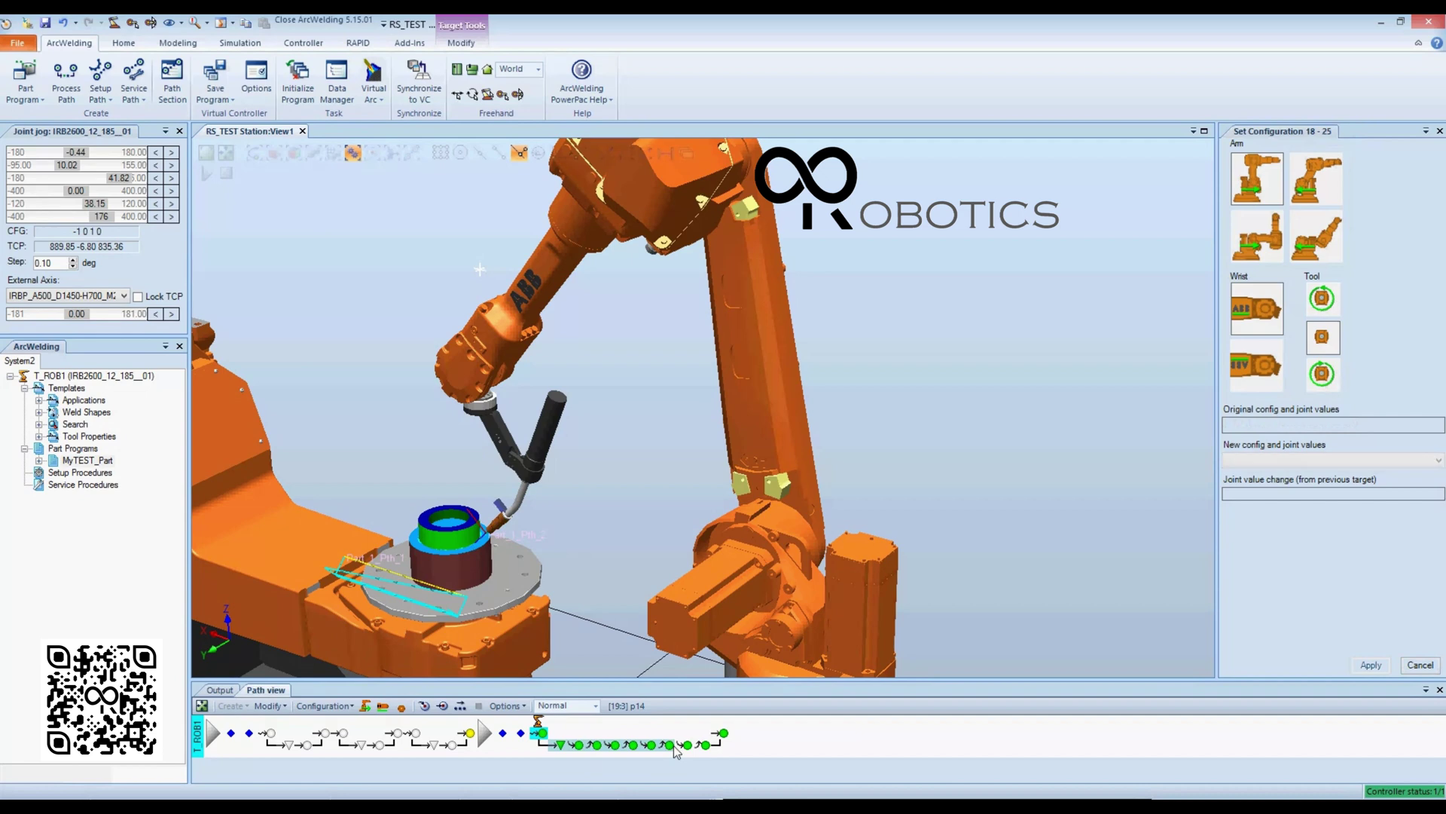
left_click(442, 707)
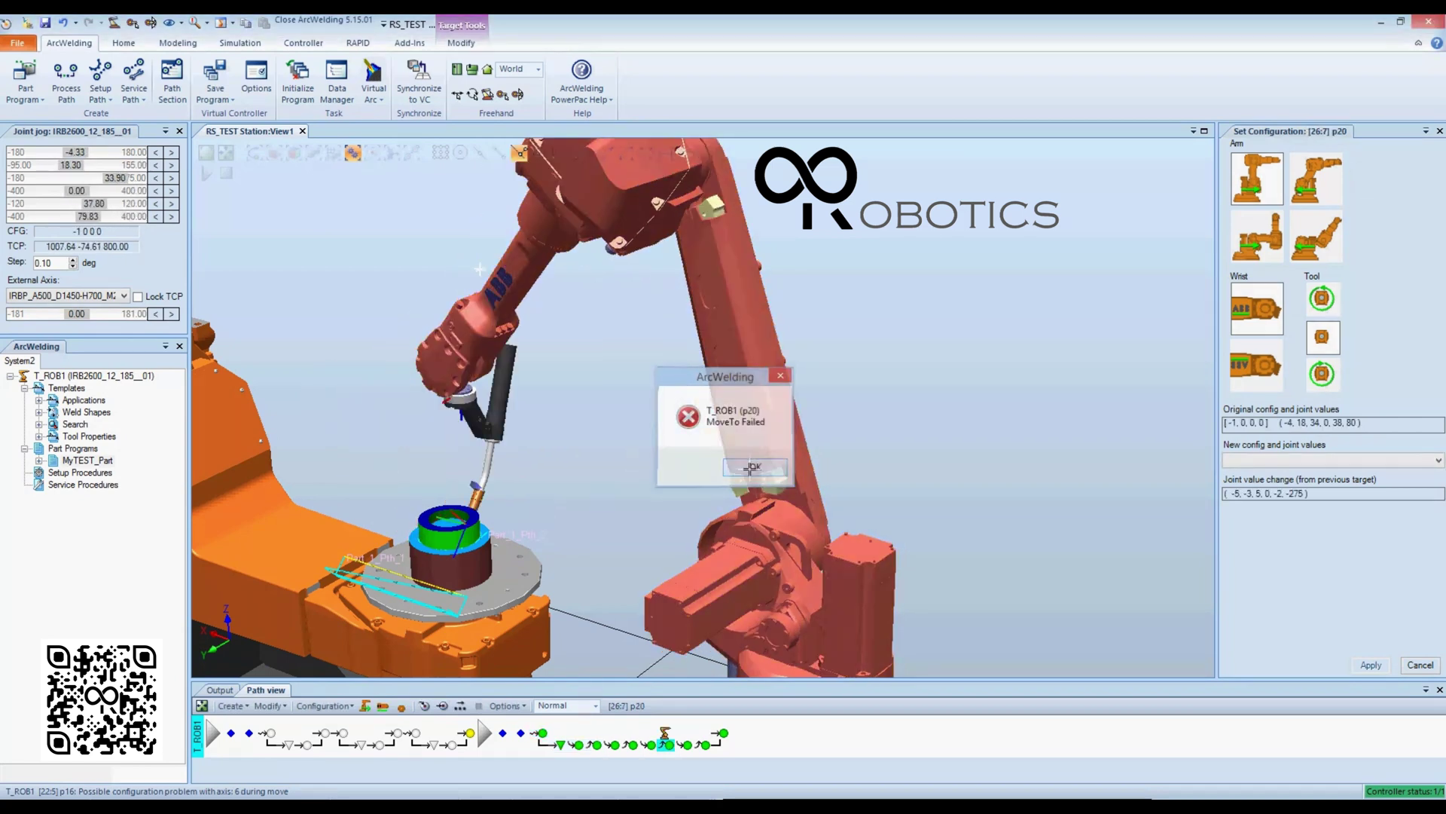
left_click(745, 467)
Reapply the configuration with axis 6 at -184 to p14 and move the robot through all circular weld targets to p24.
left_click(543, 734)
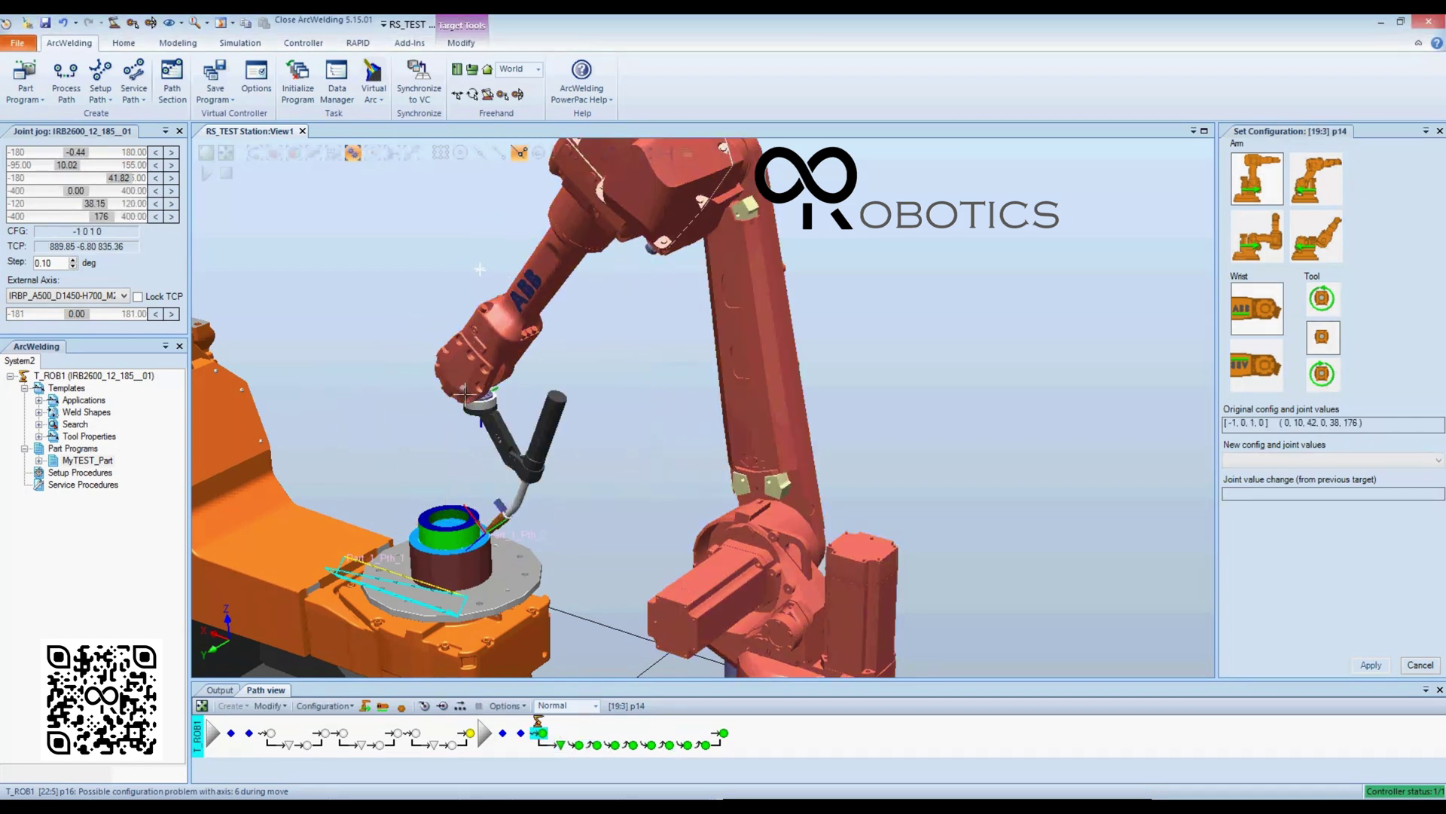
left_click(1322, 382)
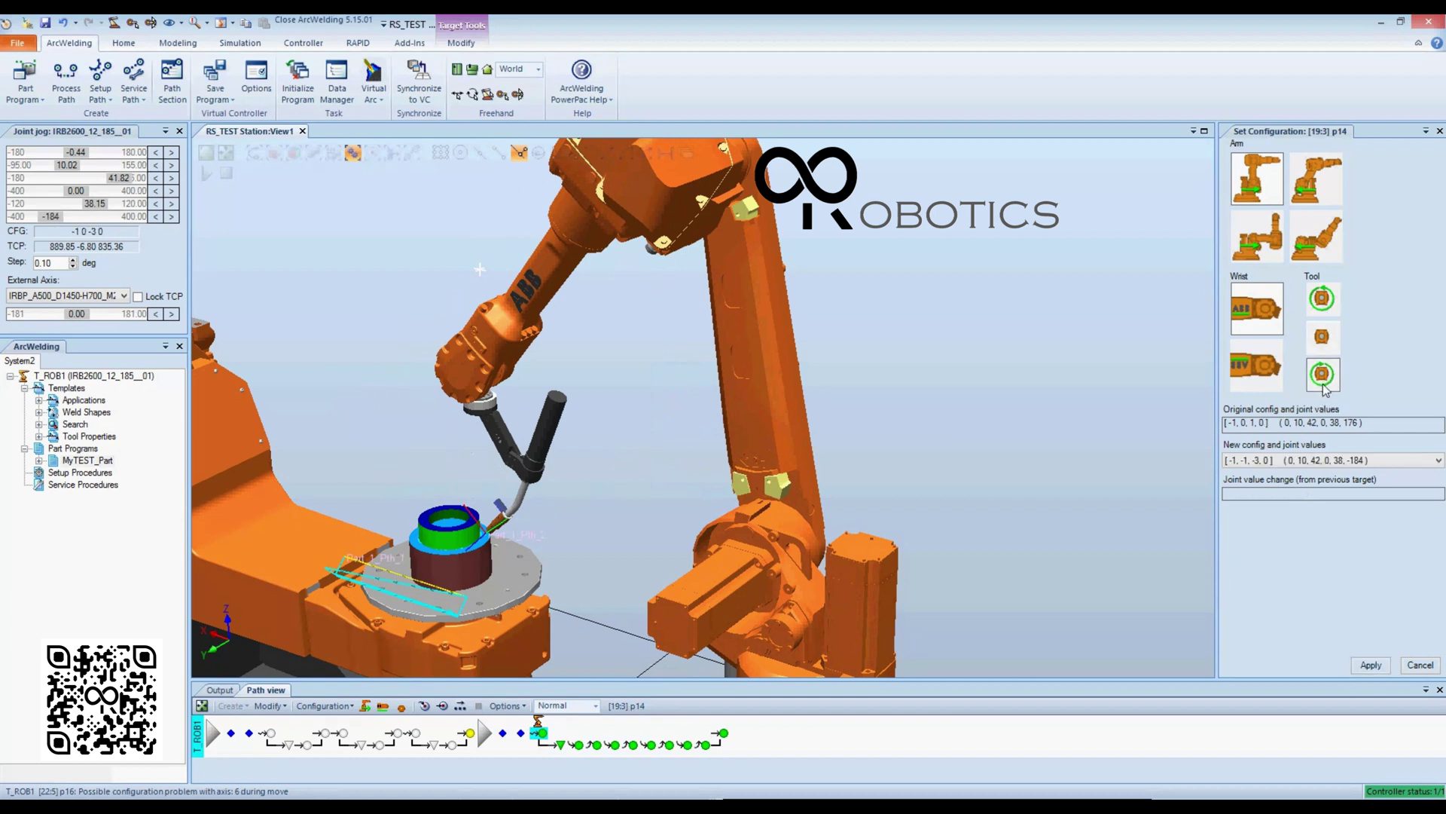
left_click(1365, 664)
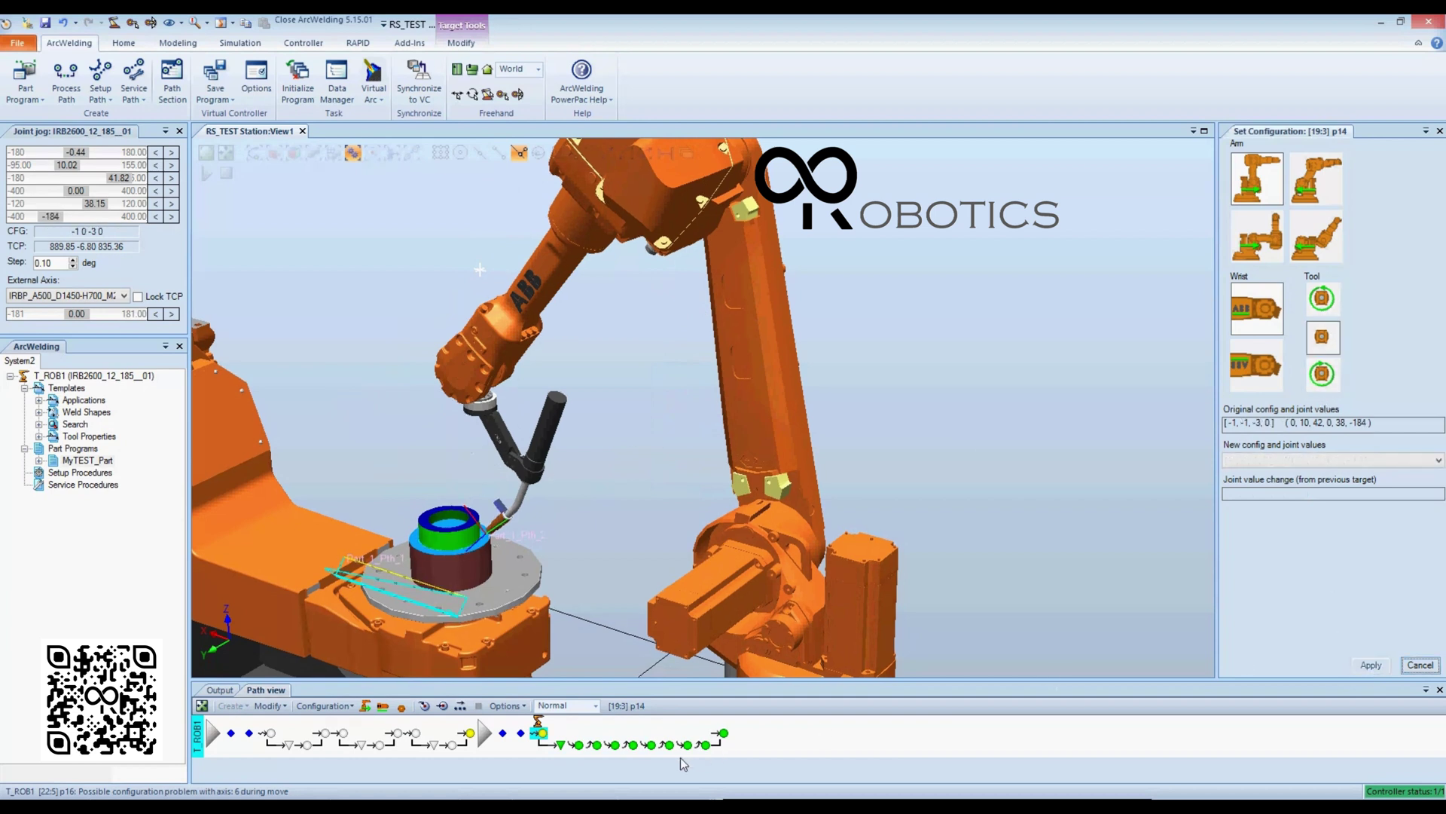
left_click(724, 736, "shift")
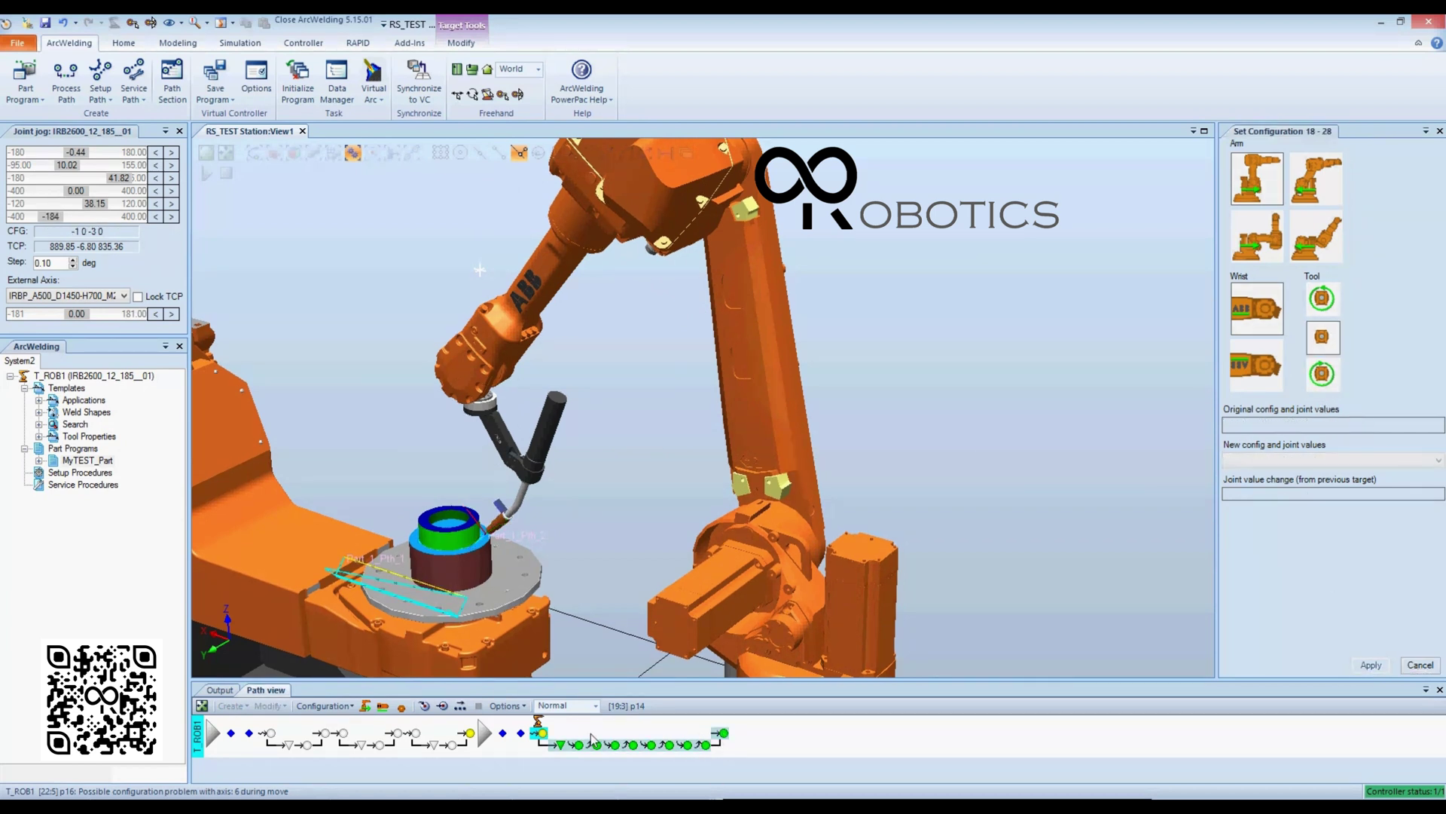
left_click(443, 706)
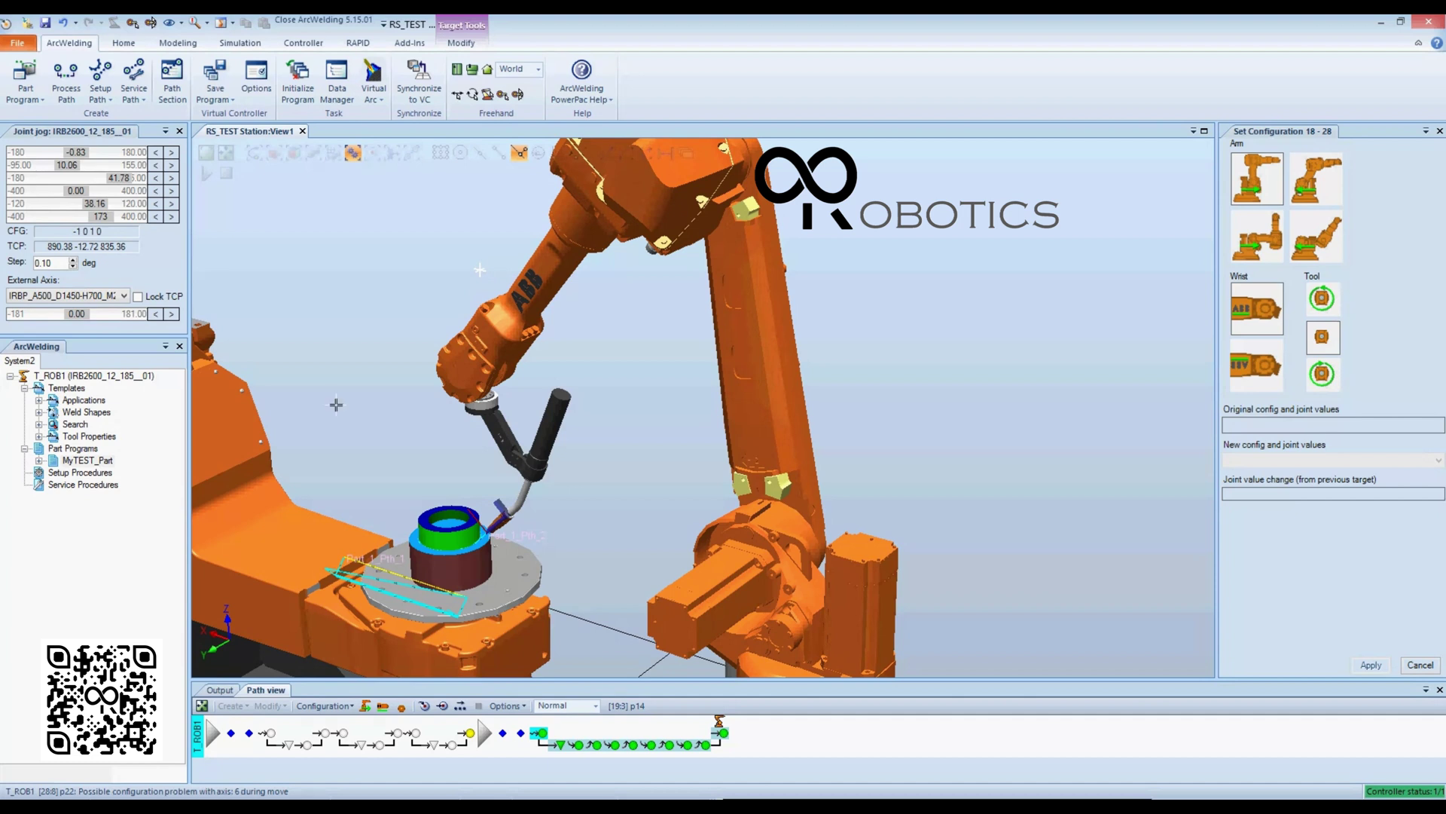
left_click_drag(620, 463, 697, 682, "ctrl+shift")
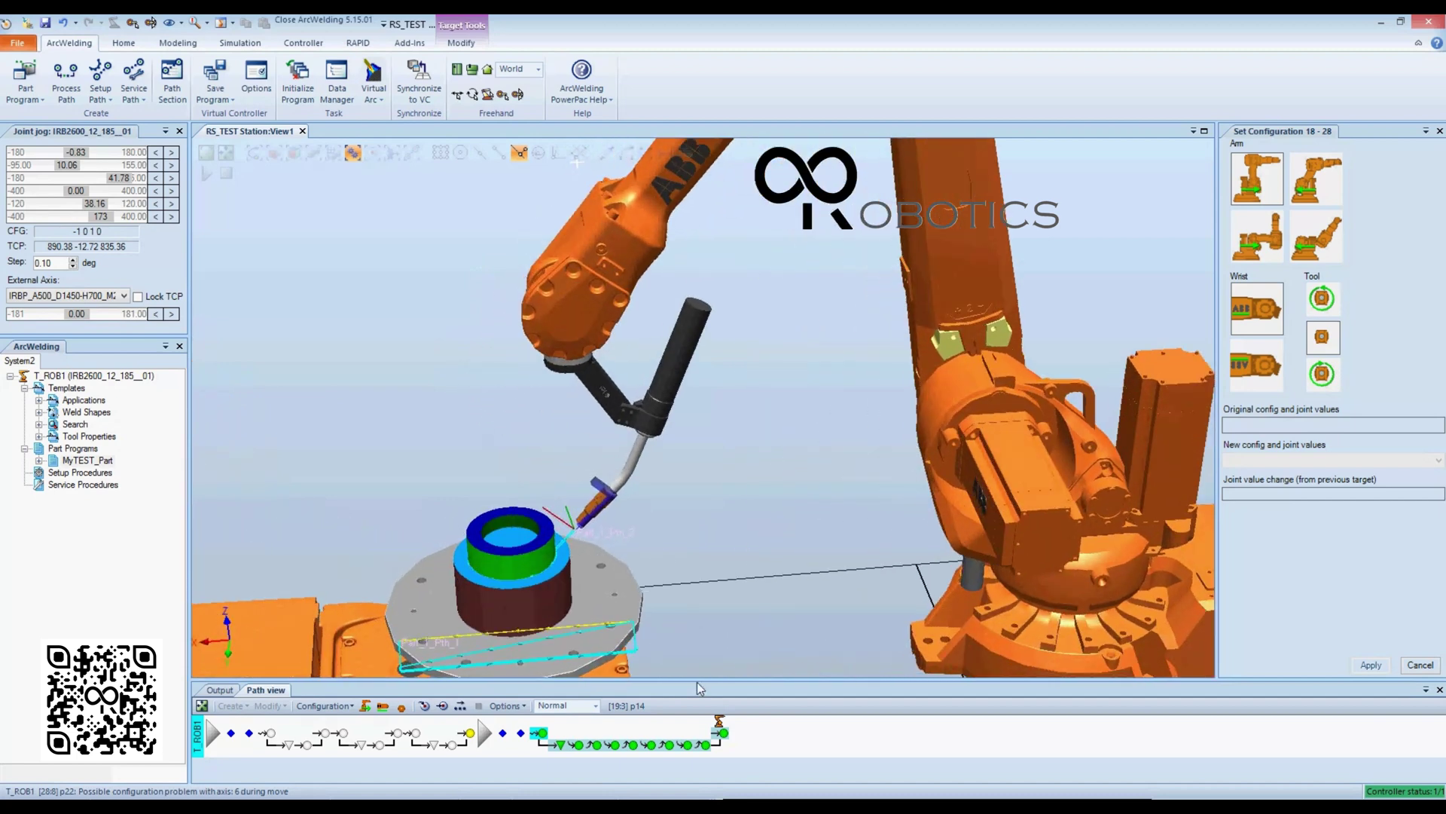
Close the configuration settings and start creating a new weld after the last target p24.
left_click(728, 740)
left_click(1418, 664)
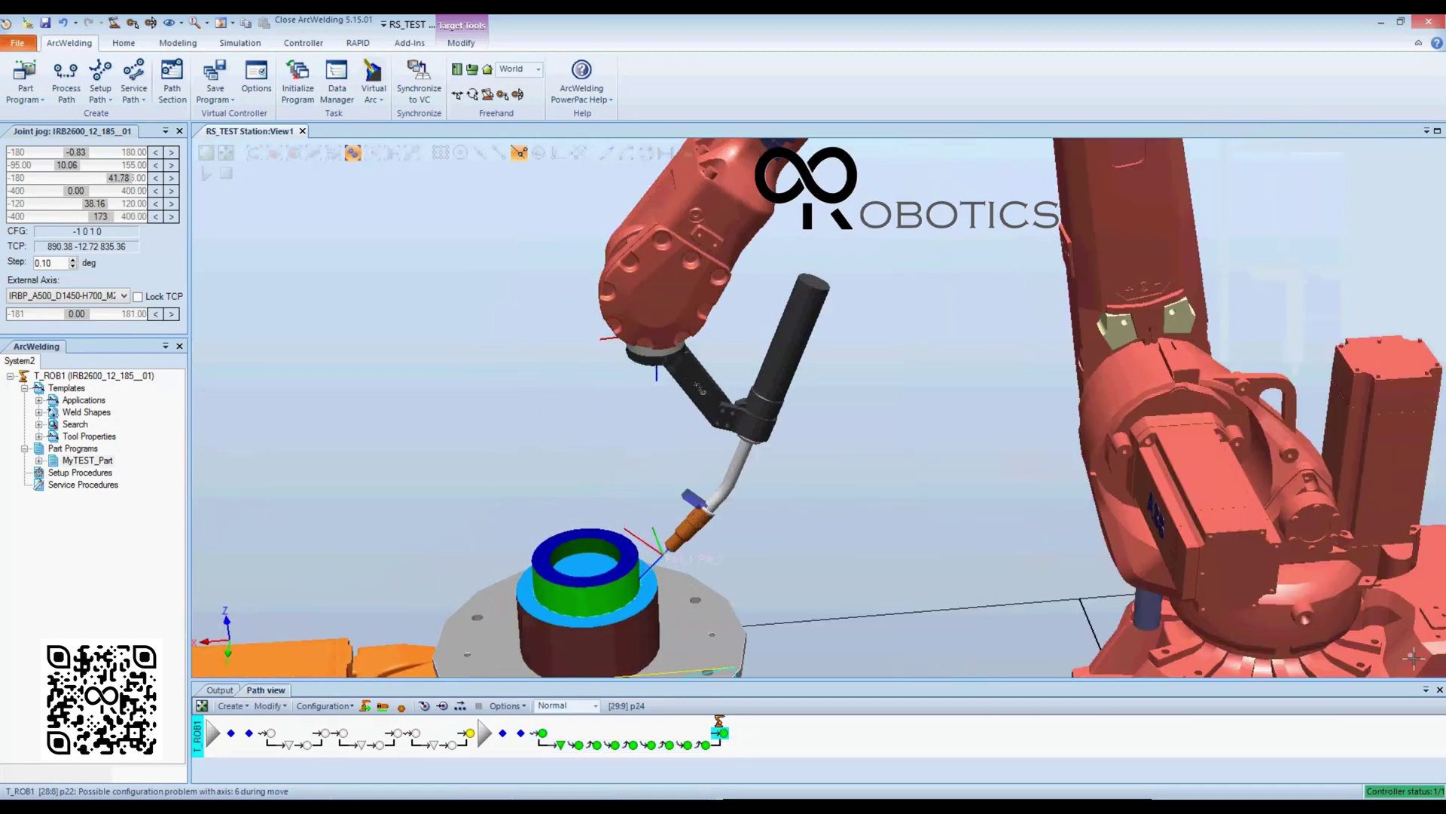
left_click(268, 706)
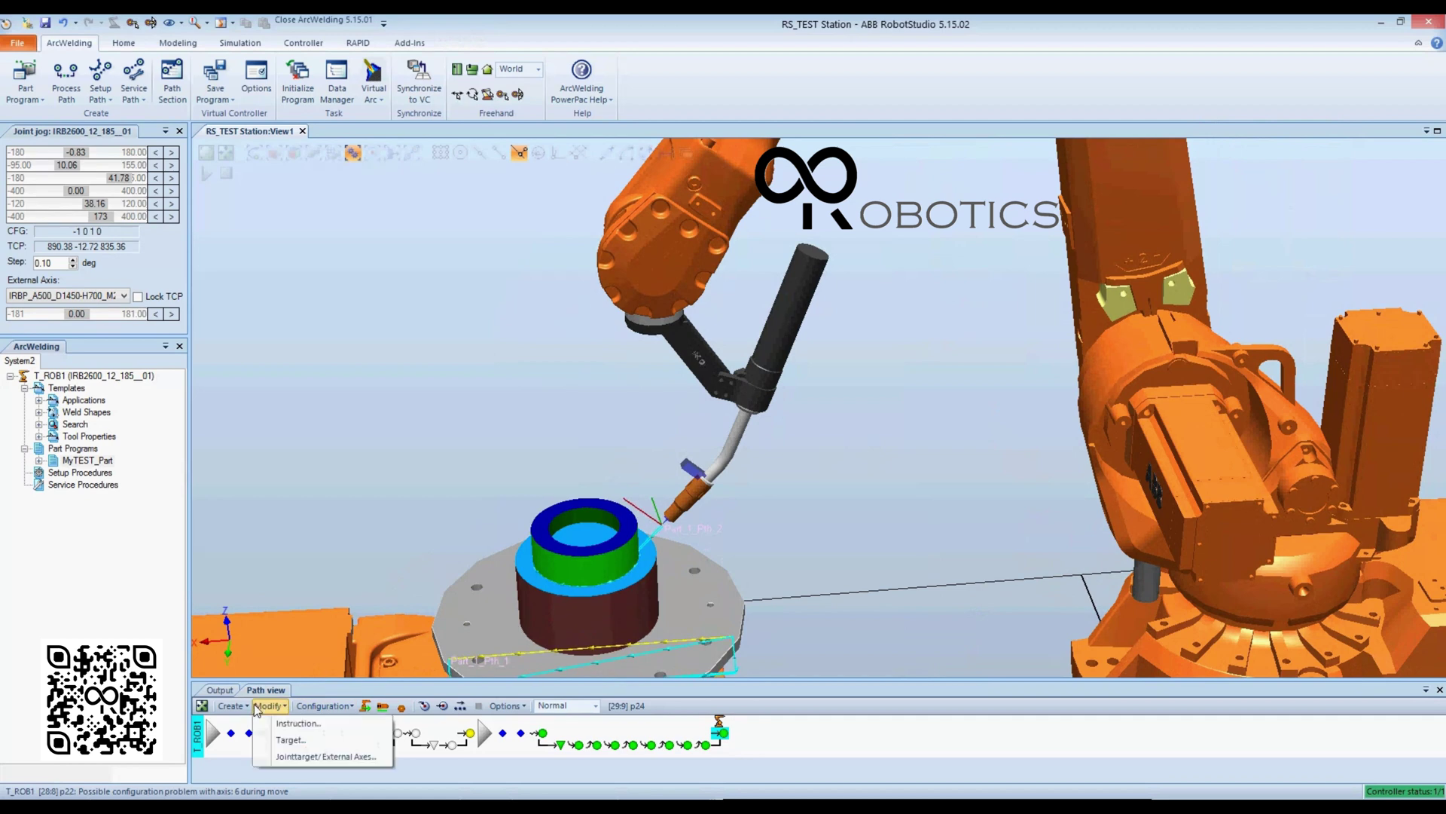
left_click(230, 706)
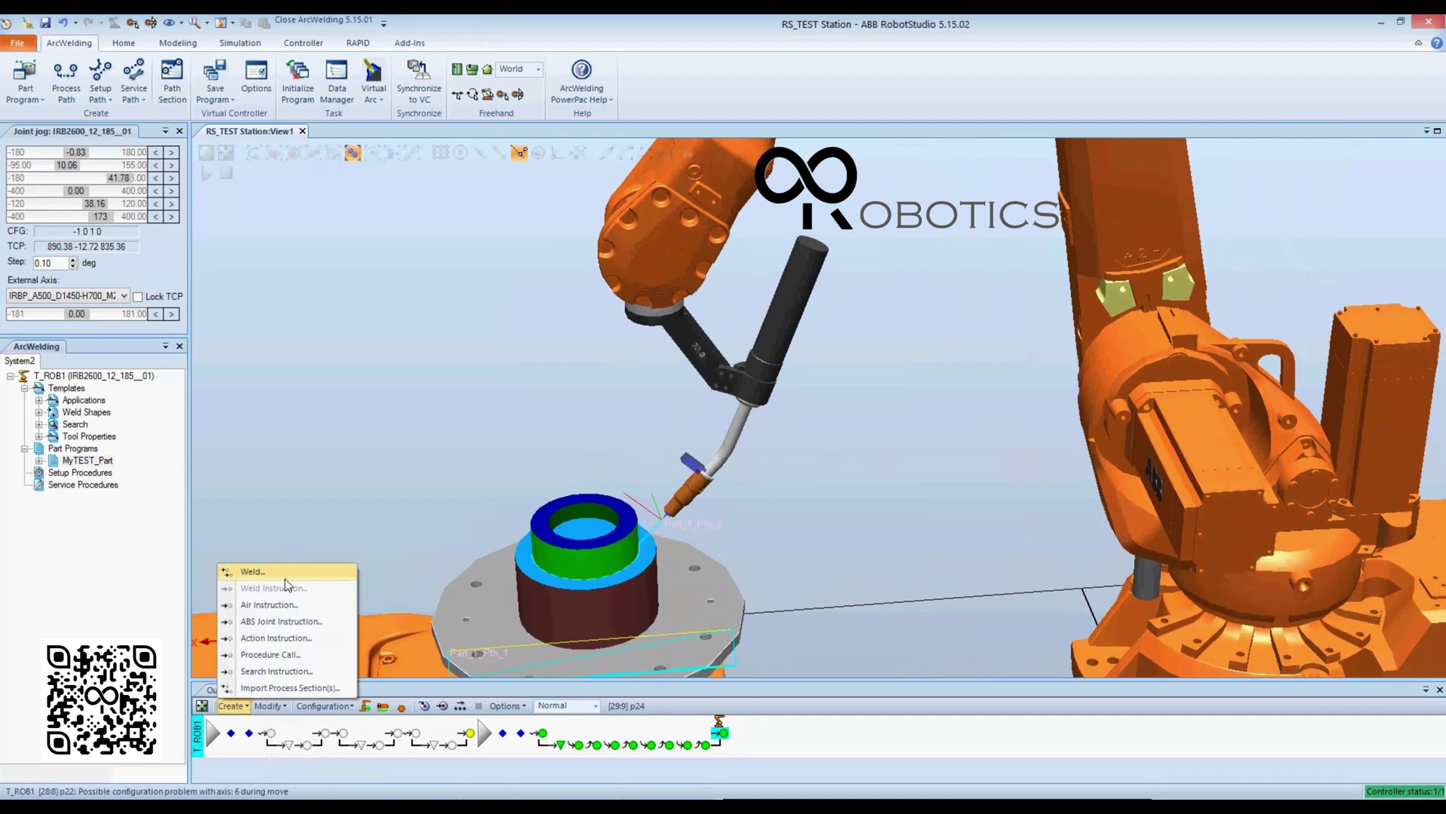
left_click(285, 579)
Create a Multiple Circle Segments weld along the bottom edge of the inner bore, picking its start, circle, base plate normal and end points.
left_click_drag(392, 541, 724, 482, "ctrl+shift")
scroll(933, 328, "up", 5)
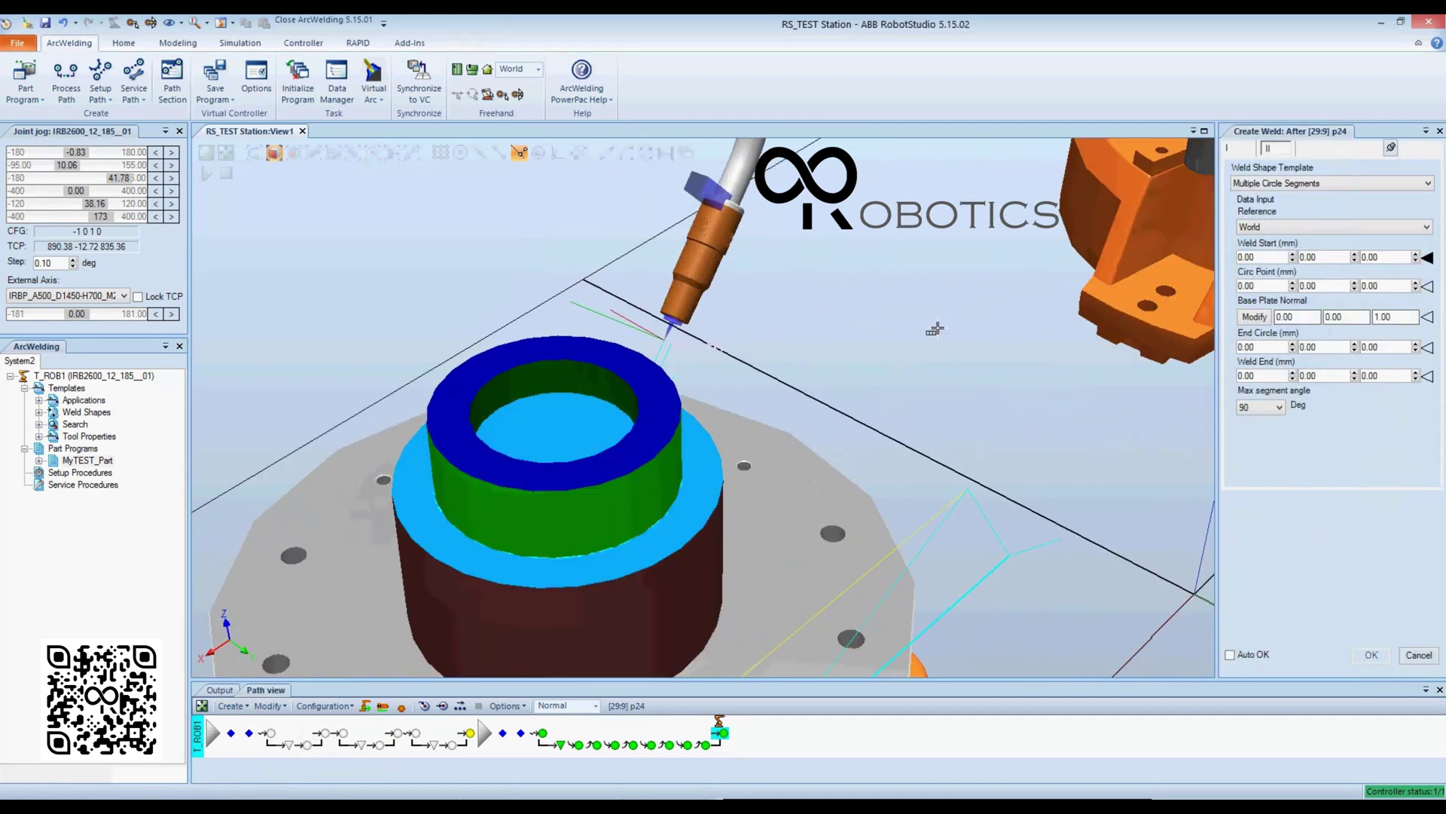
left_click_drag(934, 327, 934, 565, "ctrl+shift")
scroll(904, 338, "up", 1)
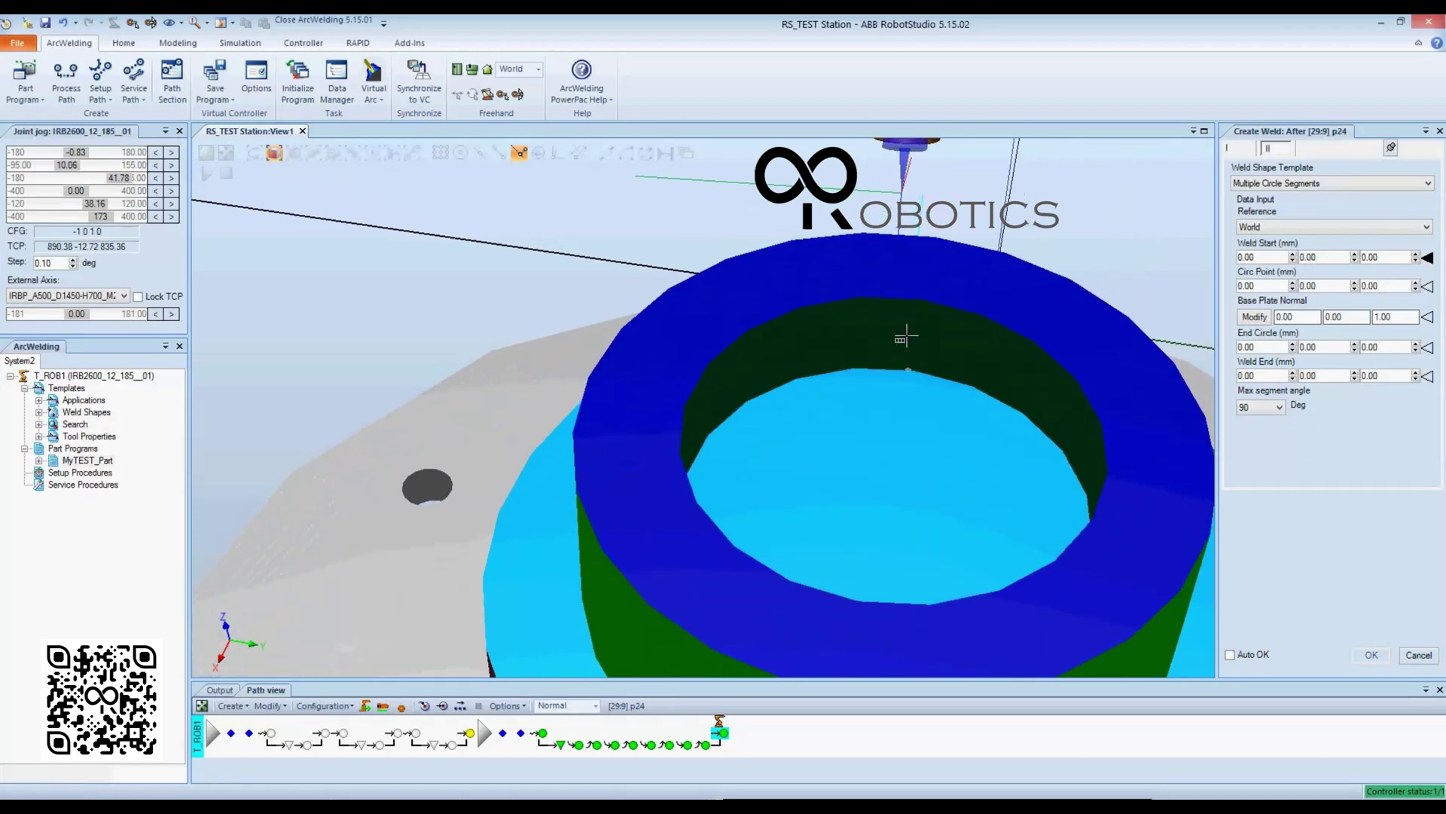
scroll(942, 447, "down", 8)
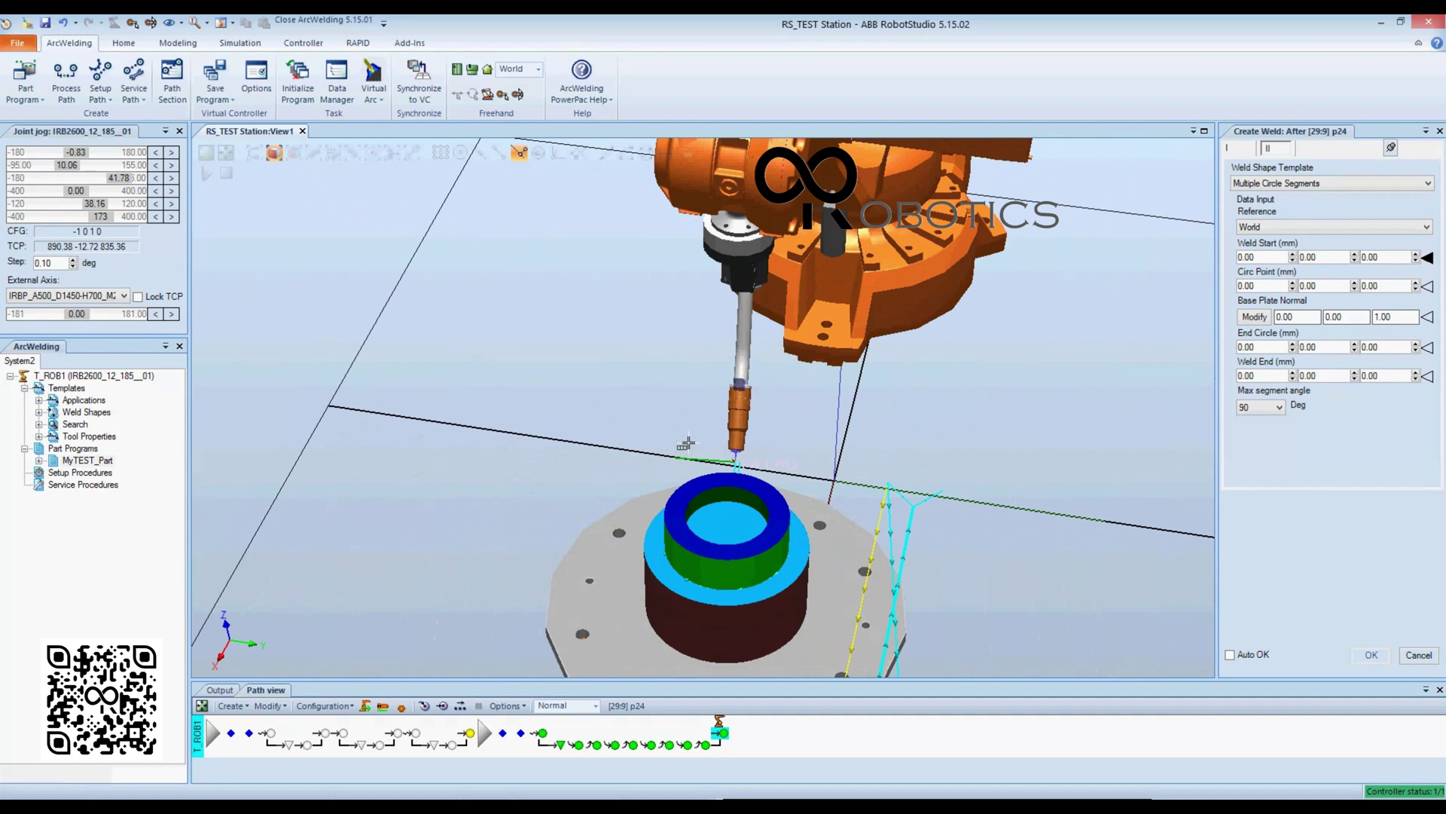
scroll(609, 595, "up", 3)
scroll(608, 595, "up", 3)
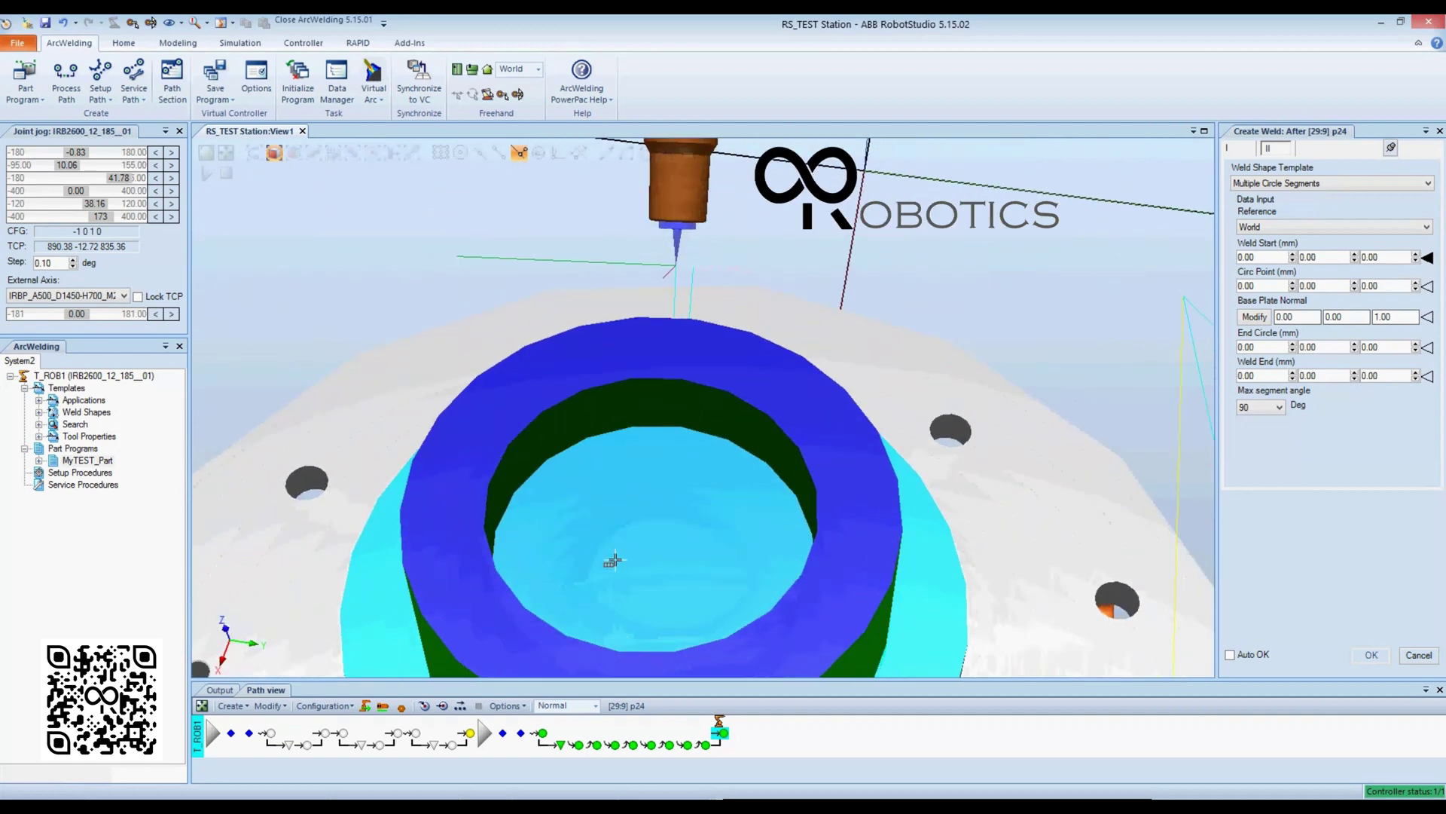
left_click(659, 412)
left_click(601, 434)
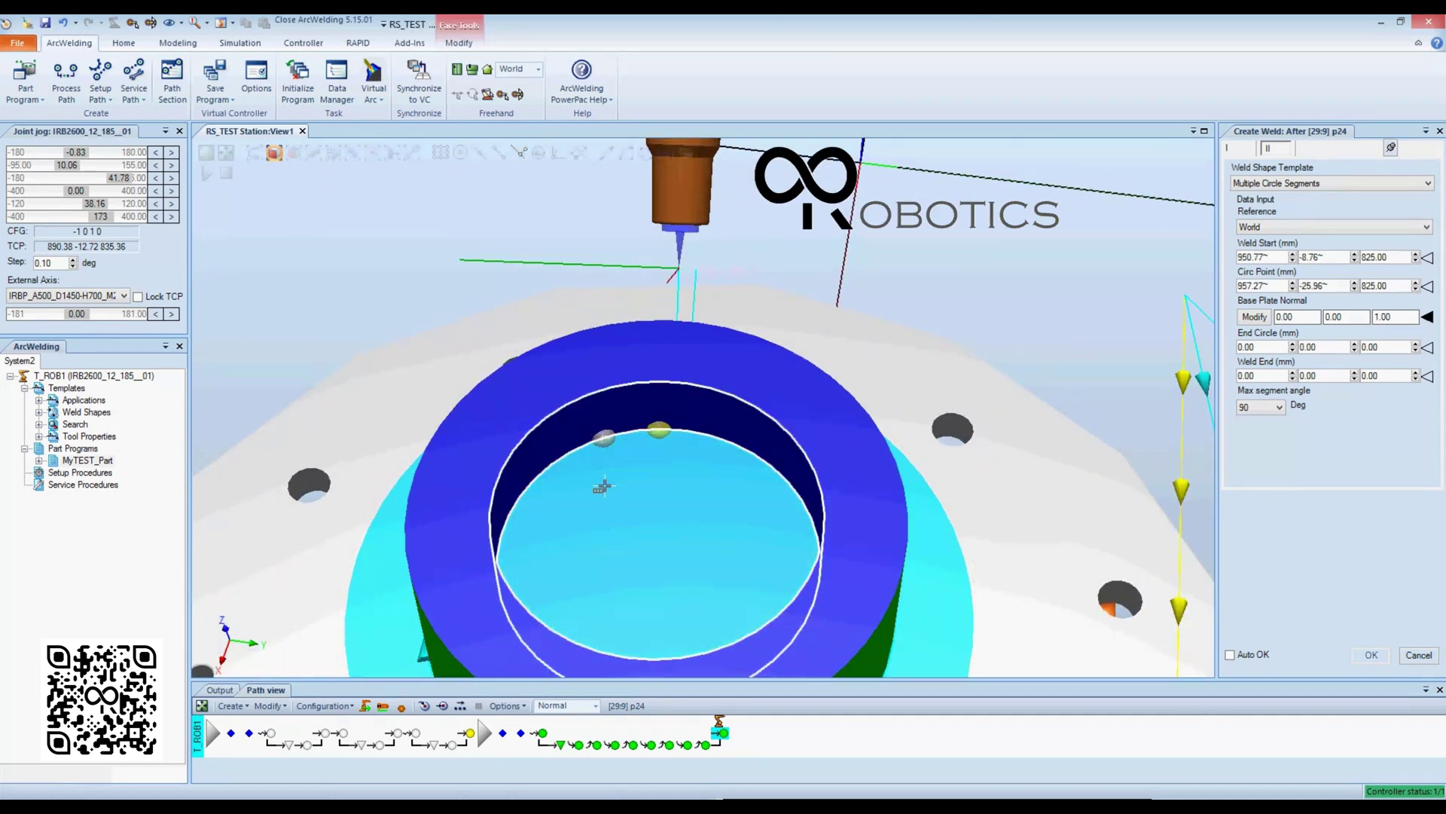
left_click(555, 461)
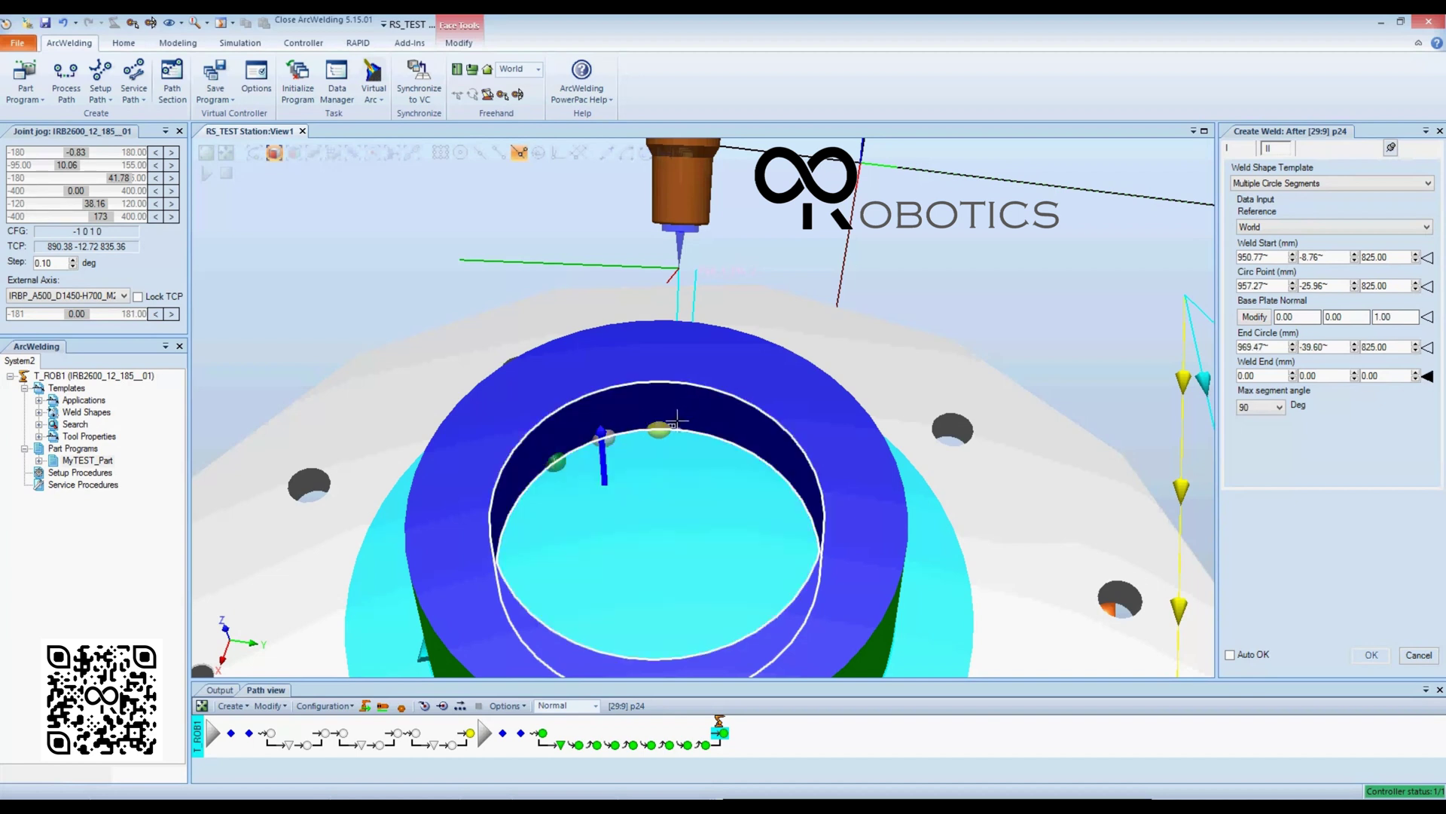
left_click(677, 424)
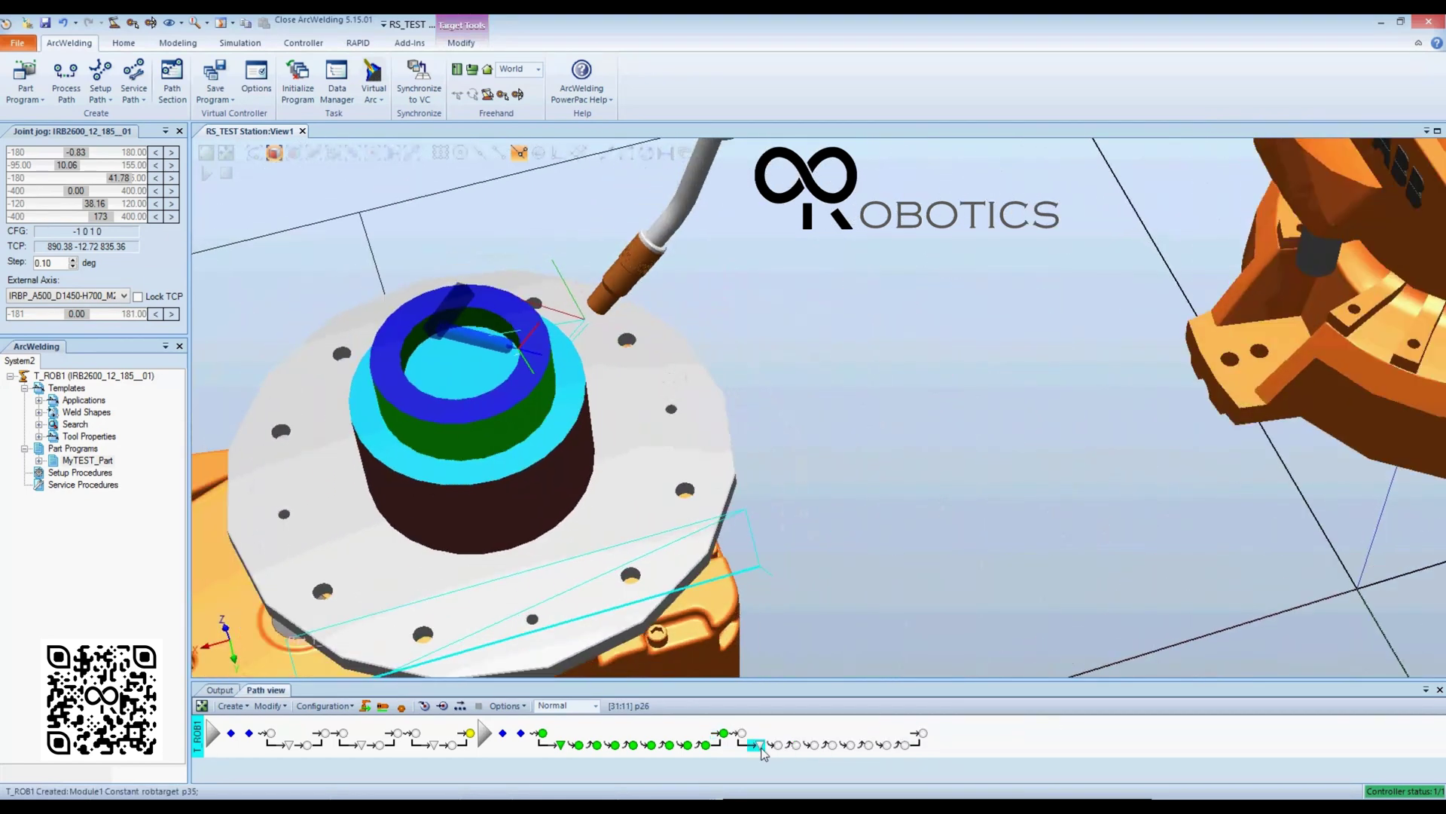
Convert the approach move to target p25 of the inner circular weld to a linear move.
left_click(740, 733)
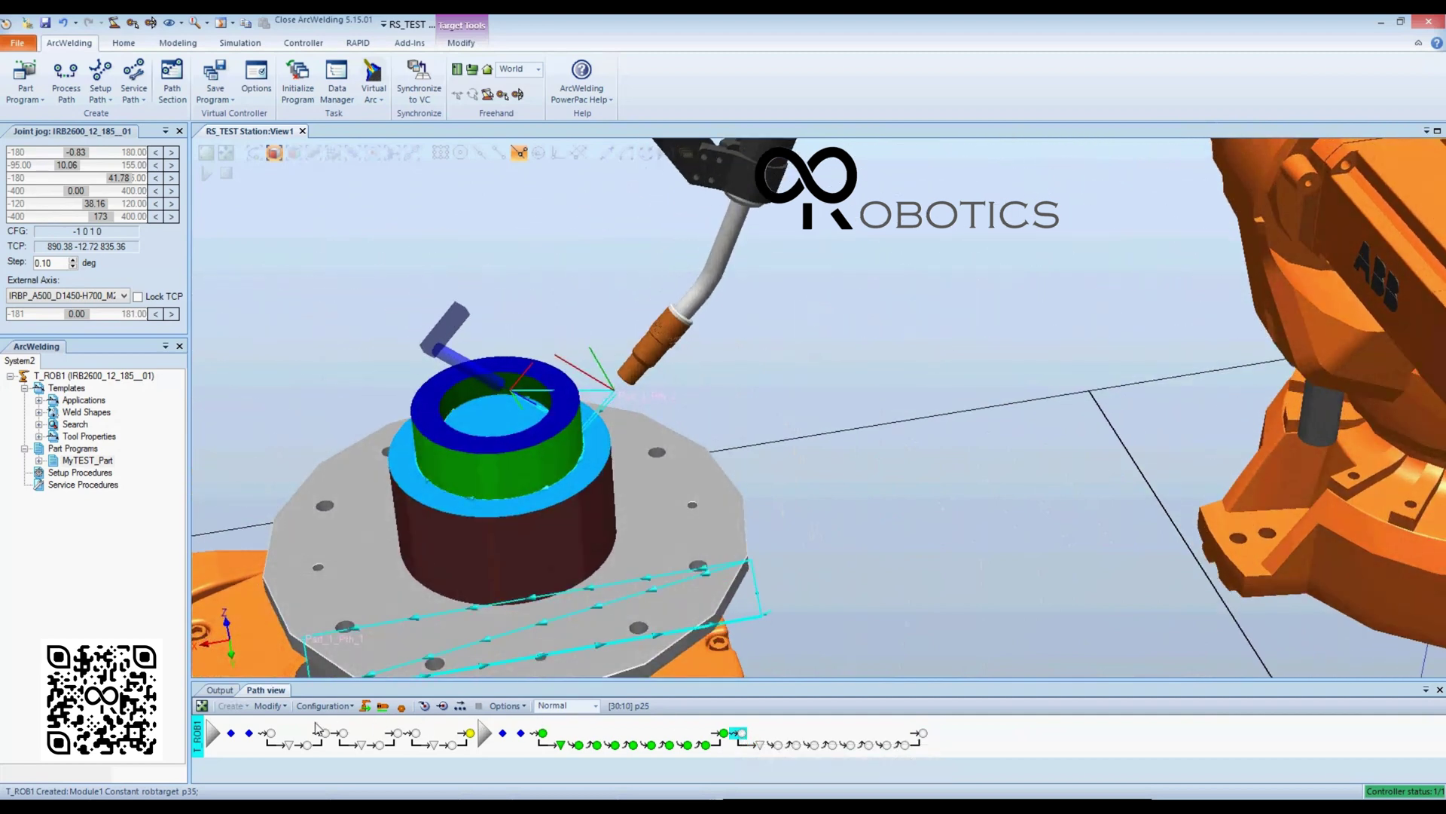
right_click(741, 737)
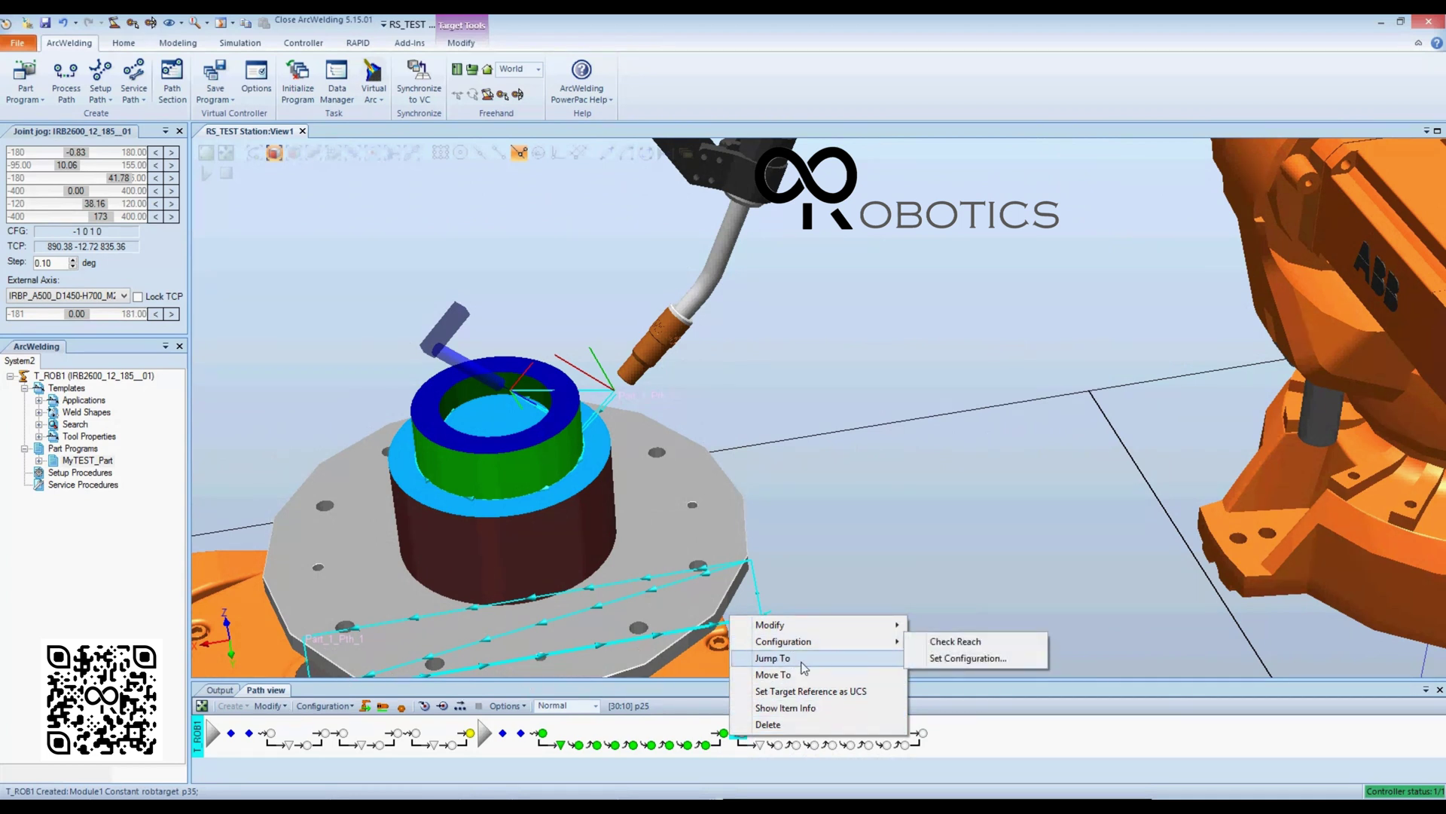
mouse_move(886, 626)
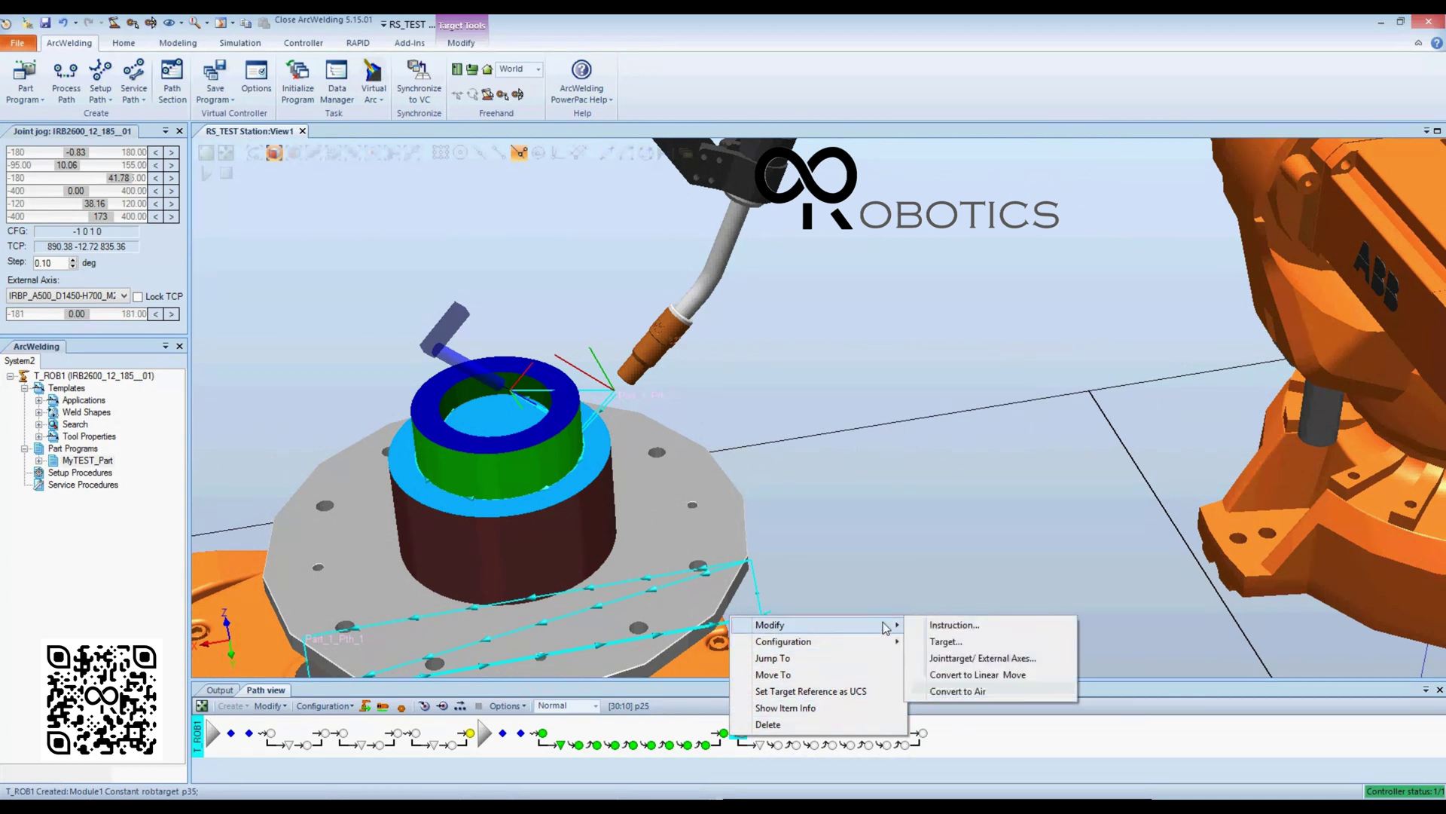
left_click(1018, 675)
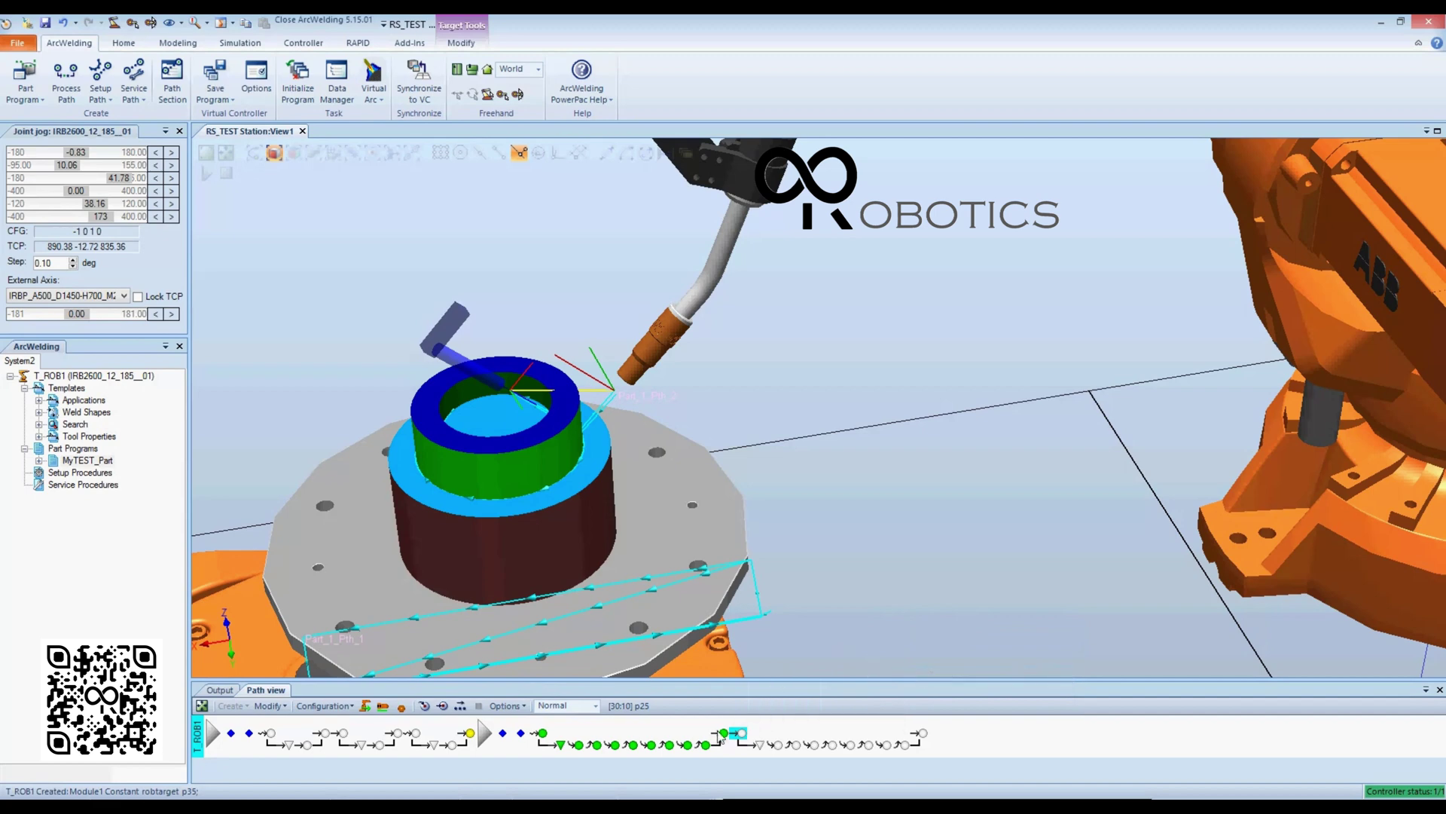
Move the robot through the inner circular weld from p25 to its last target, checking the torch inside the bore.
left_click_drag(867, 585, 838, 587, "ctrl+shift")
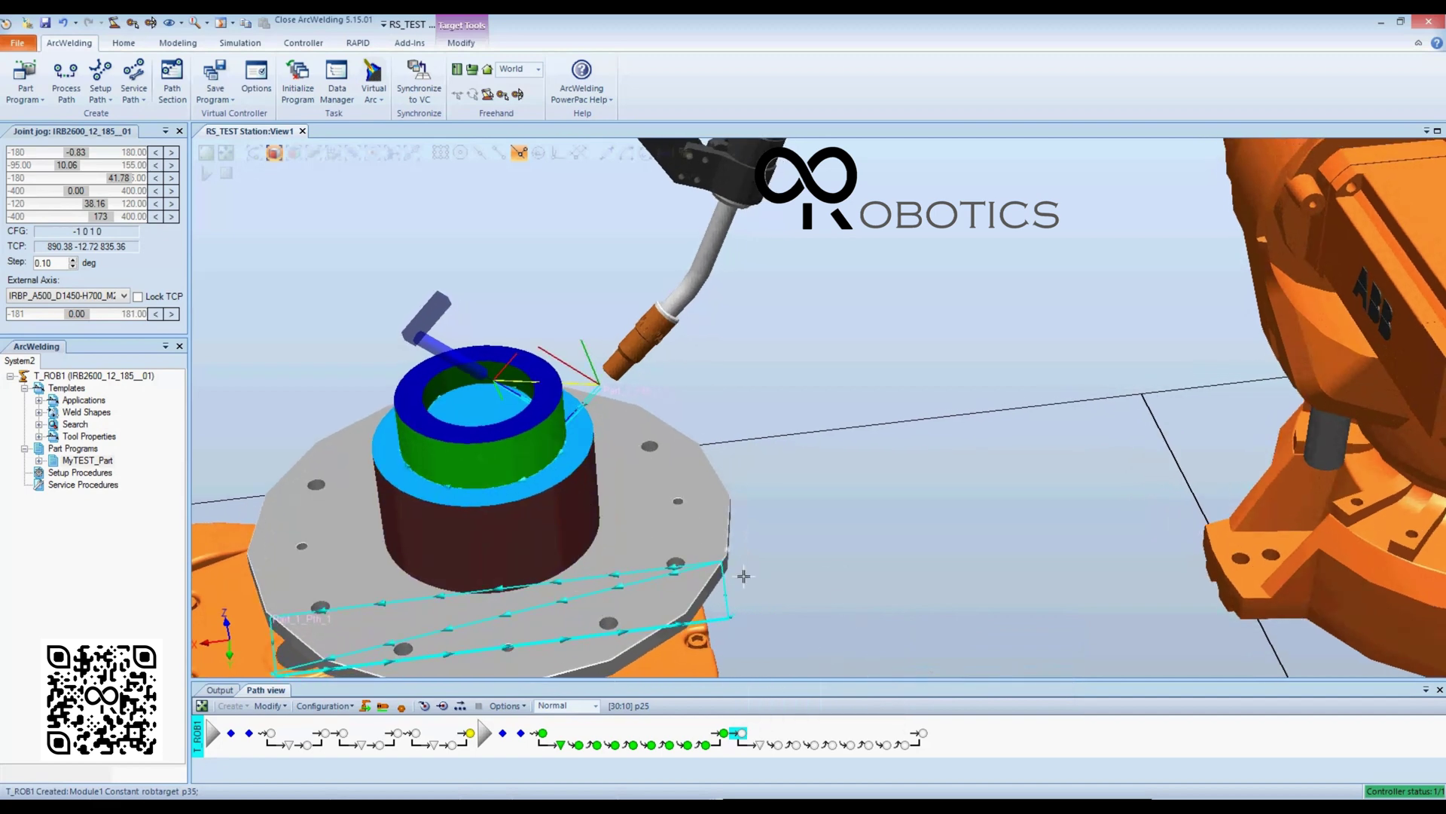
left_click_drag(619, 604, 513, 636, "ctrl+shift")
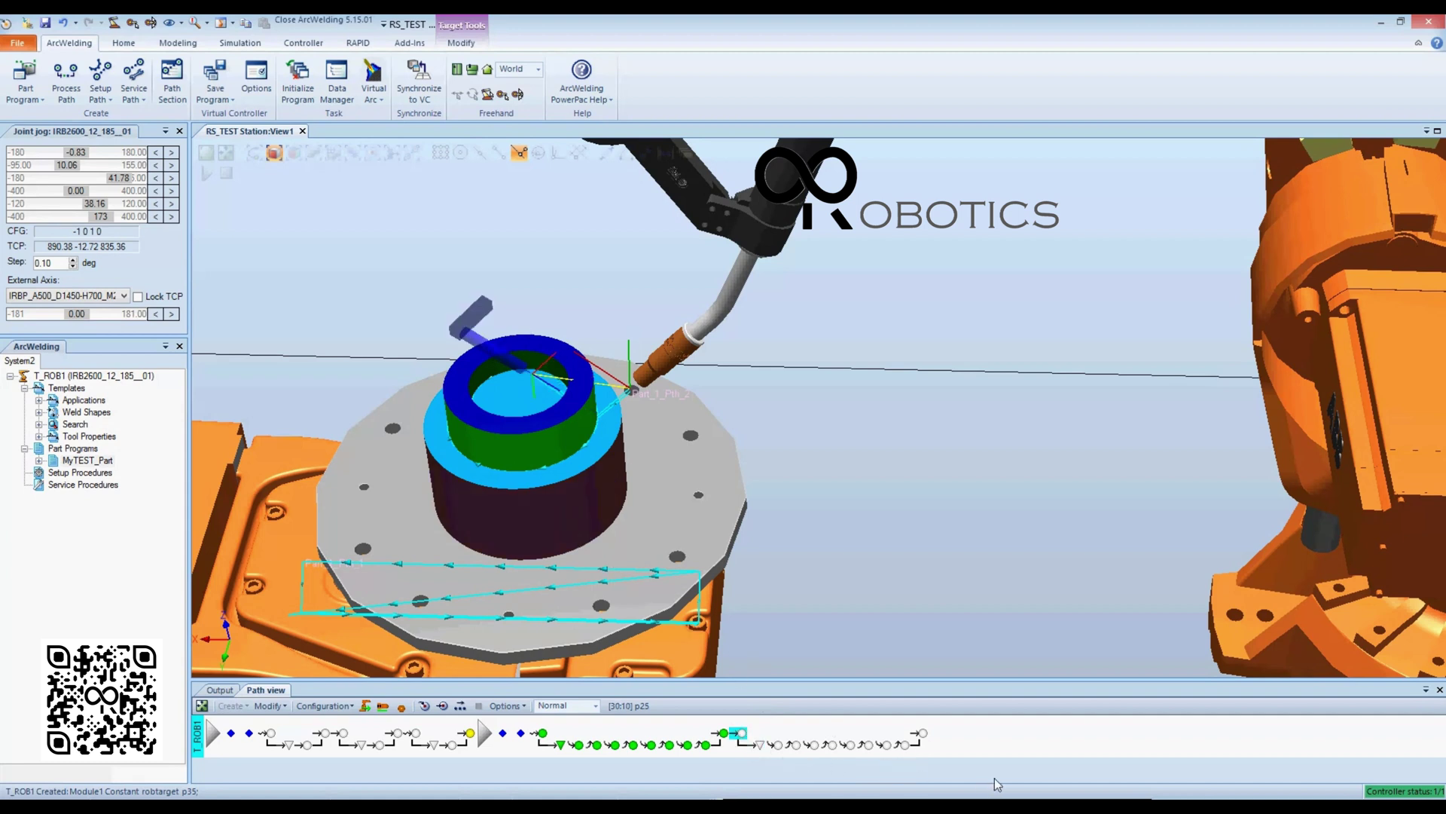
left_click(444, 706)
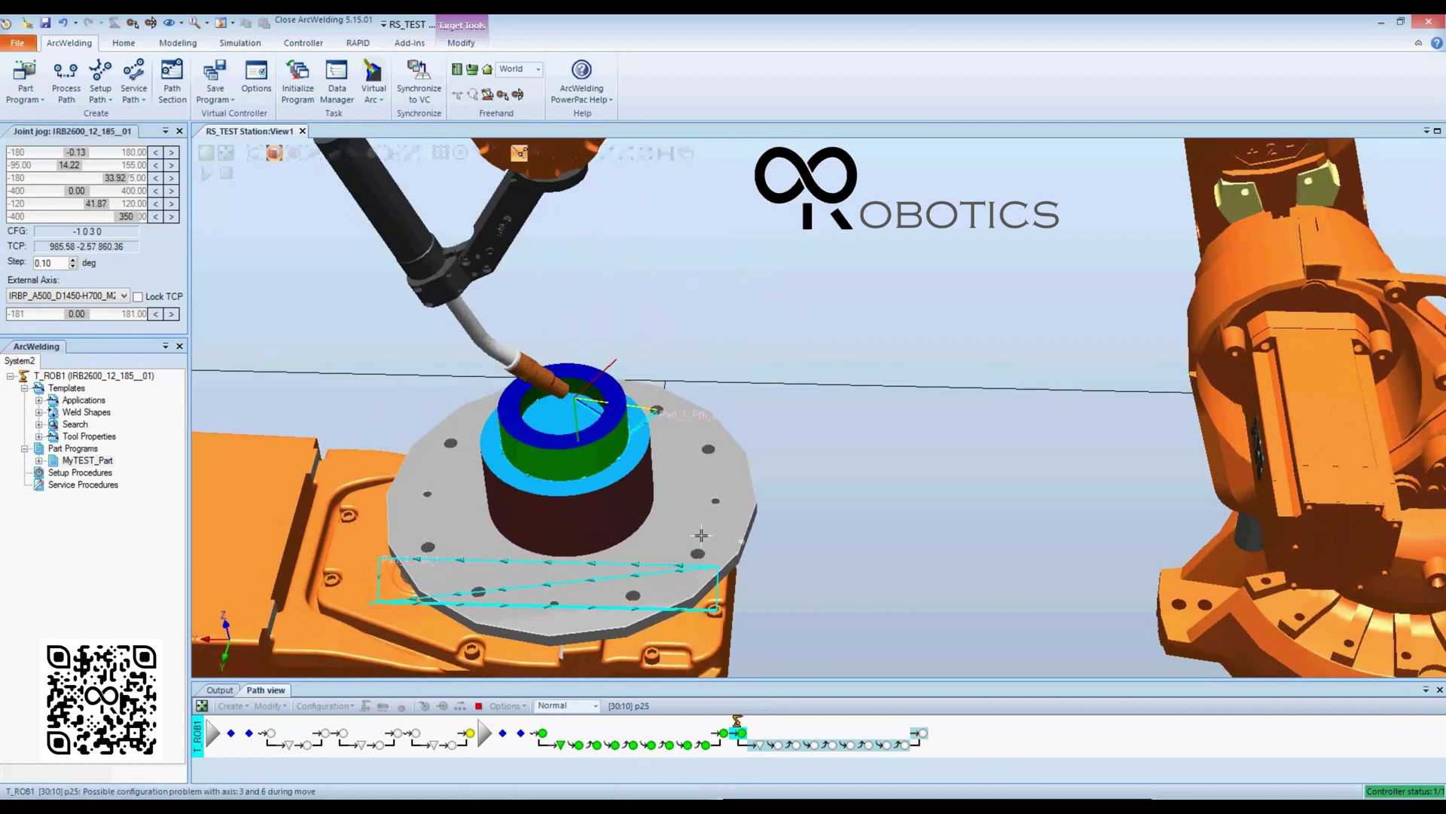
scroll(702, 535, "down", 3)
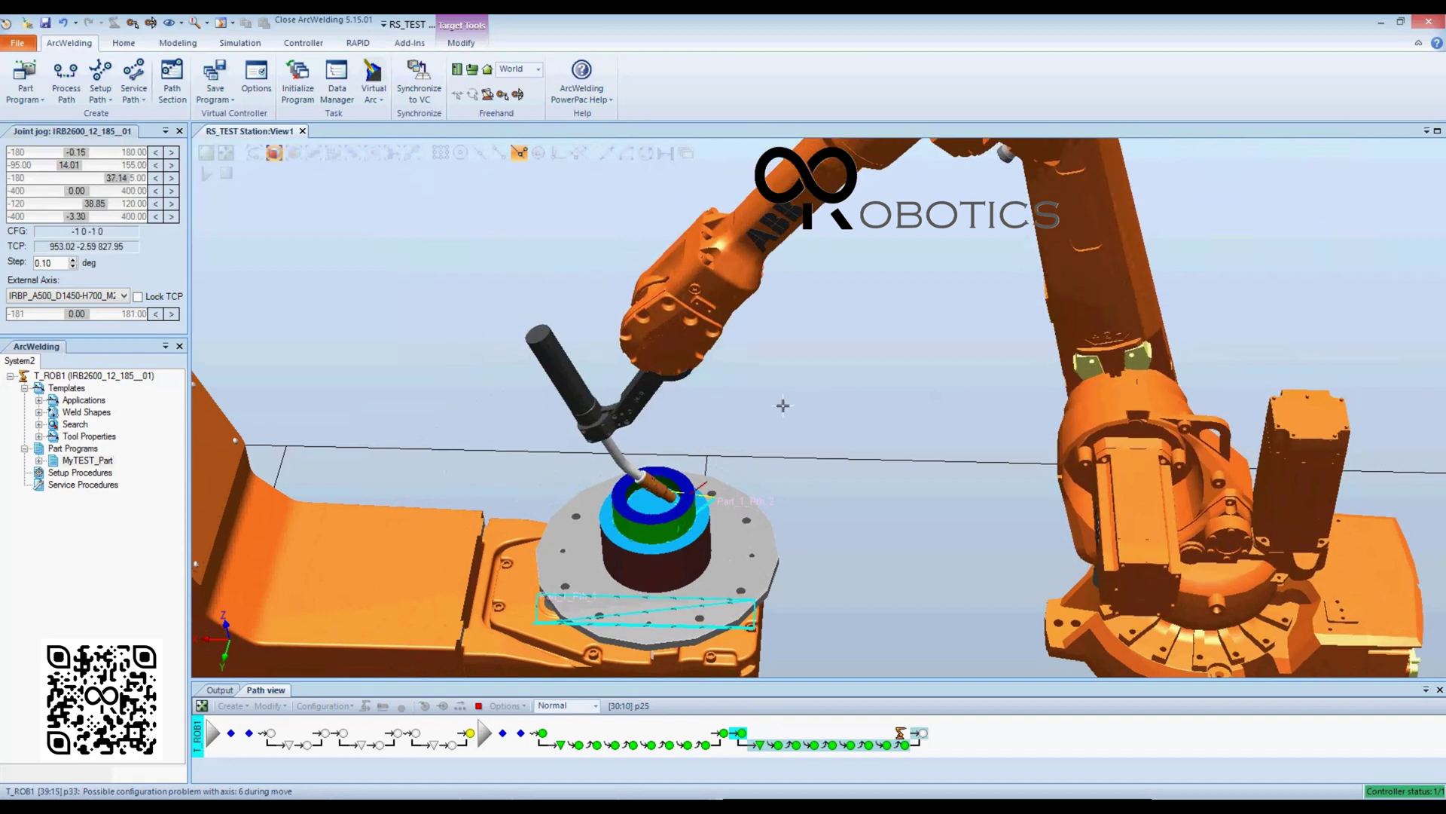
scroll(851, 564, "up", 2)
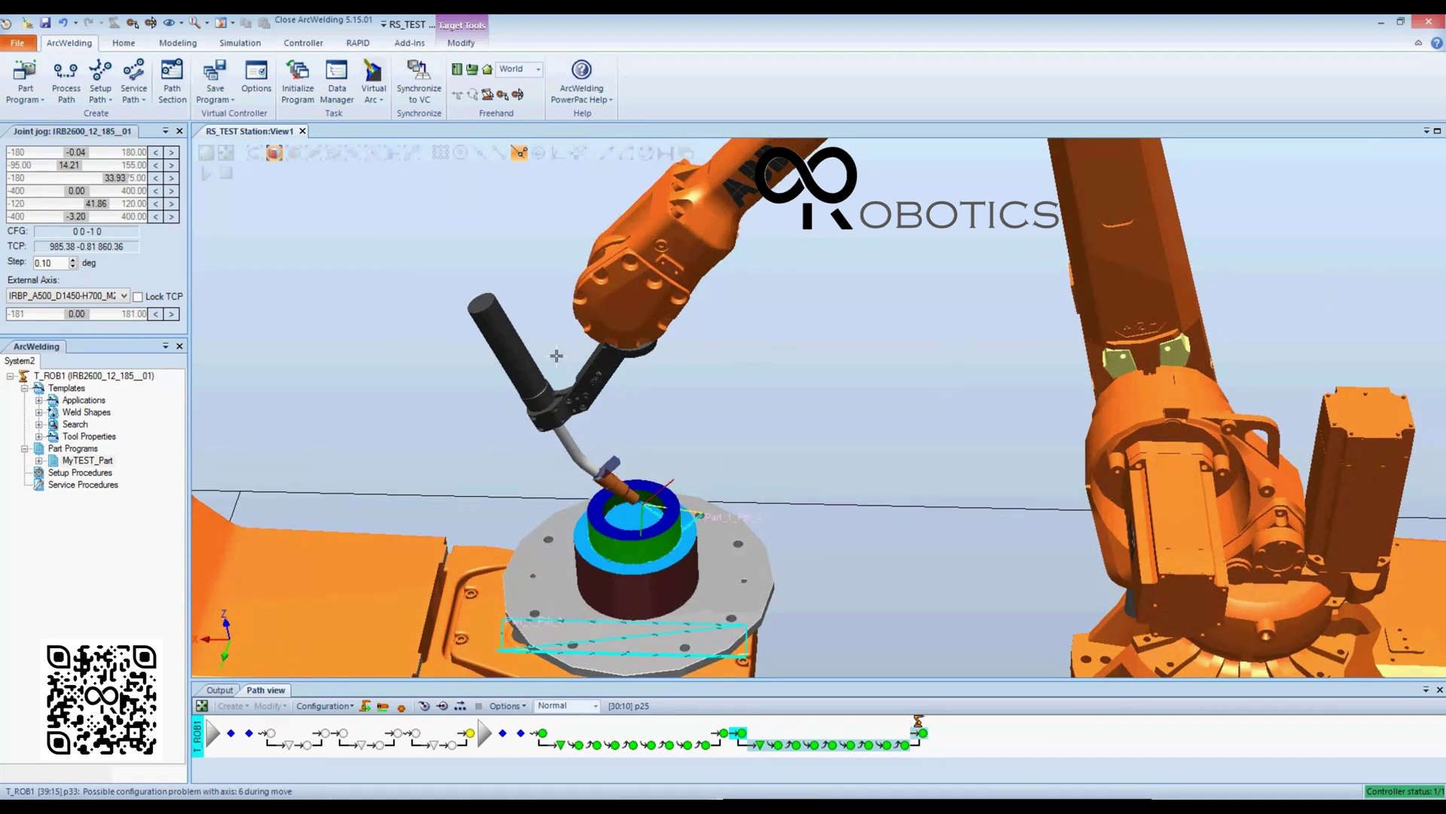
left_click_drag(959, 289, 643, 257, "ctrl+shift")
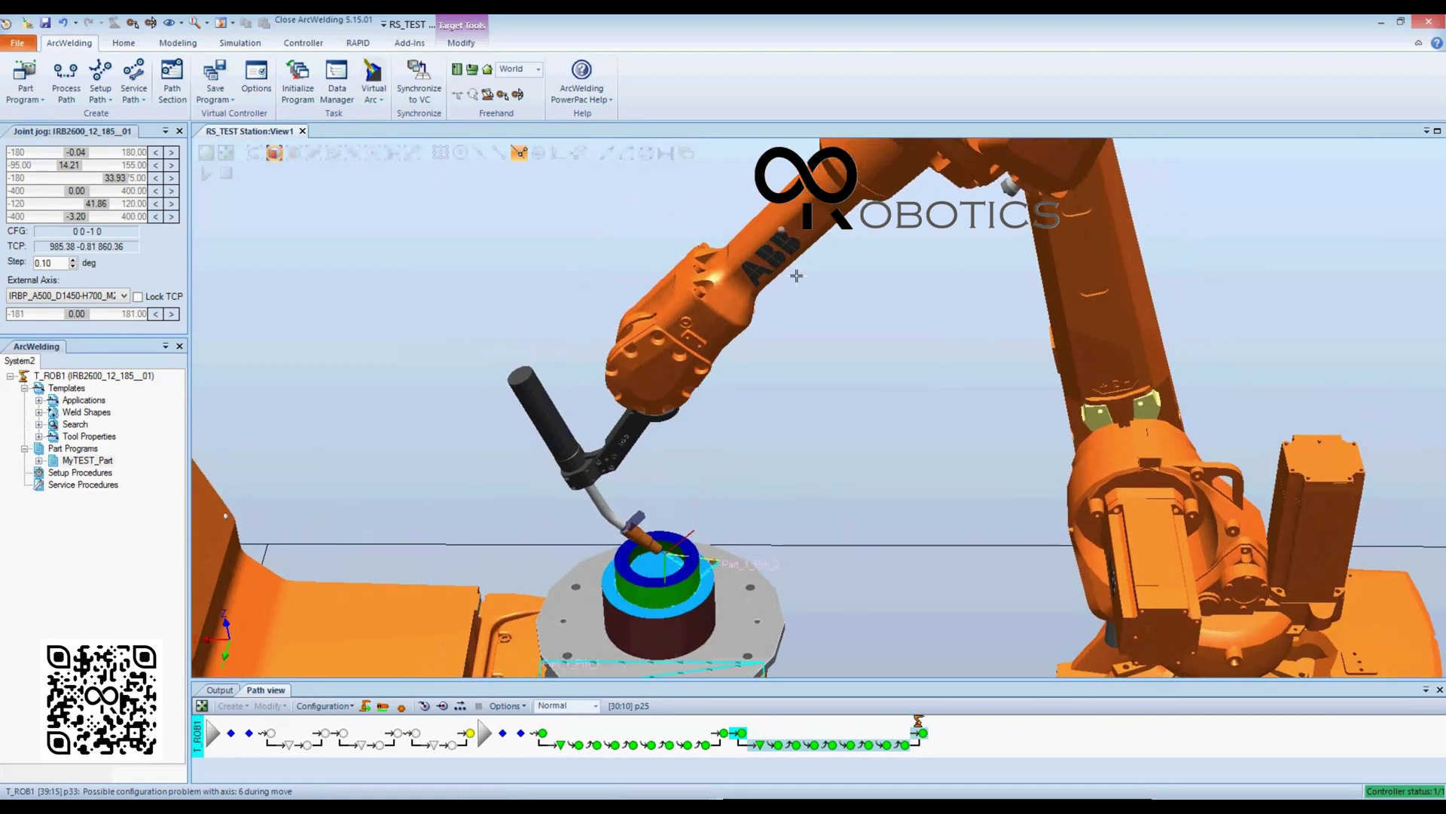
left_click_drag(796, 275, 772, 777, "ctrl+shift")
scroll(607, 527, "up", 5)
left_click_drag(544, 556, 588, 529, "ctrl+shift")
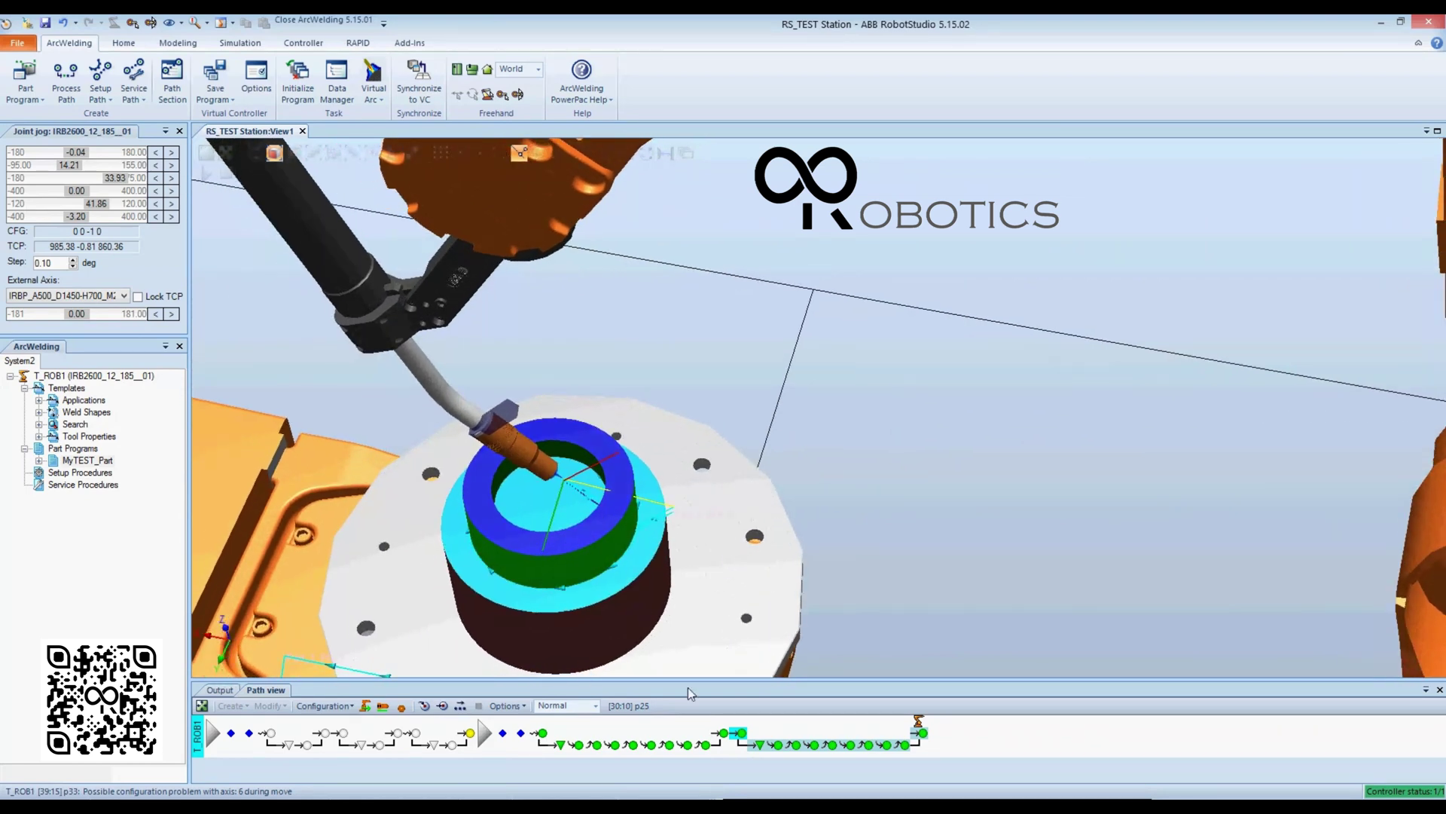
Delete the inner circular weld that starts at p25.
right_click(768, 749)
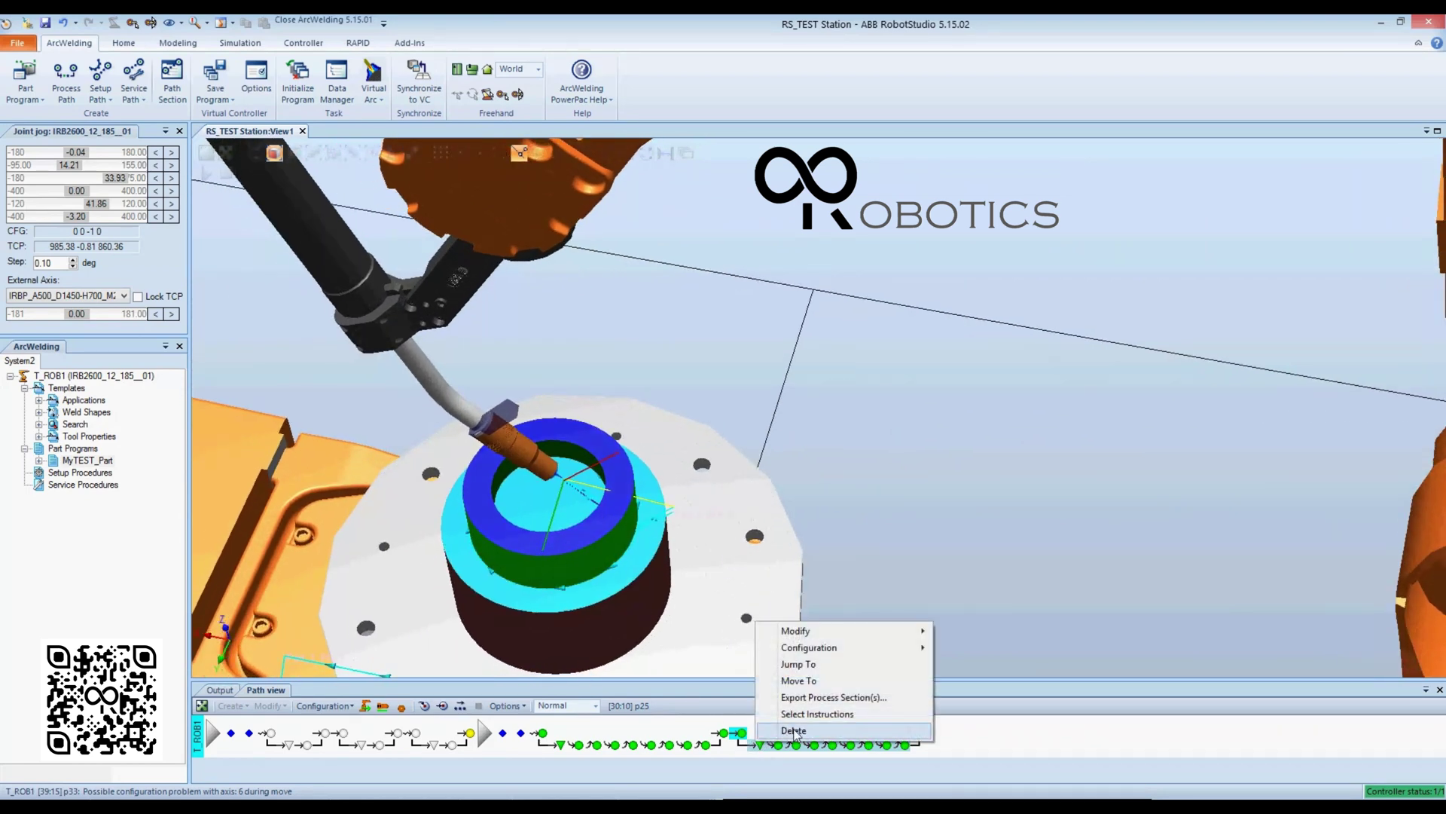
left_click(795, 730)
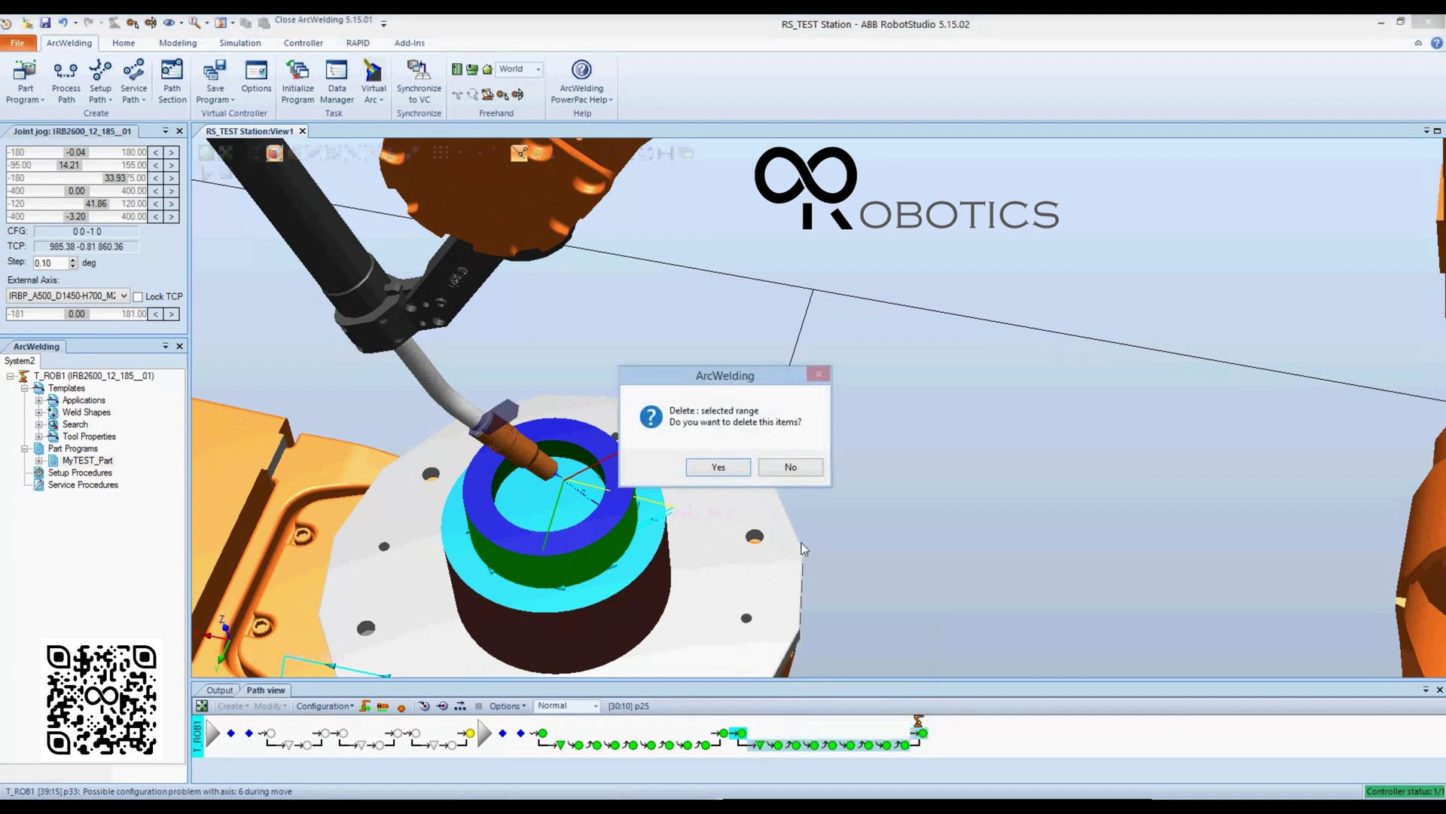
left_click(727, 469)
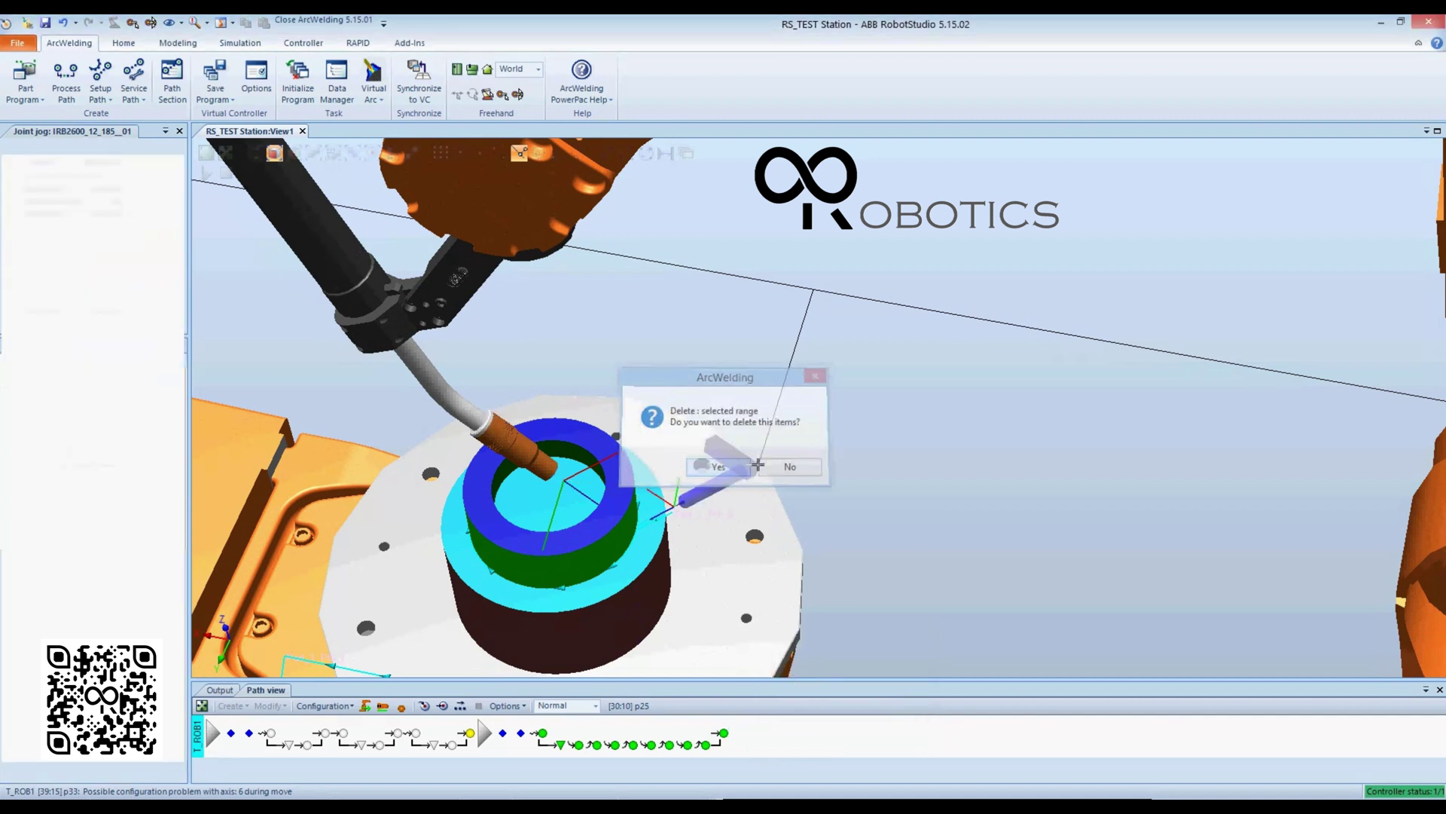
Create a Multiple Circle Segments weld after p24, picking its start, circle, end circle and weld end points along the bore's bottom edge.
left_click(682, 746)
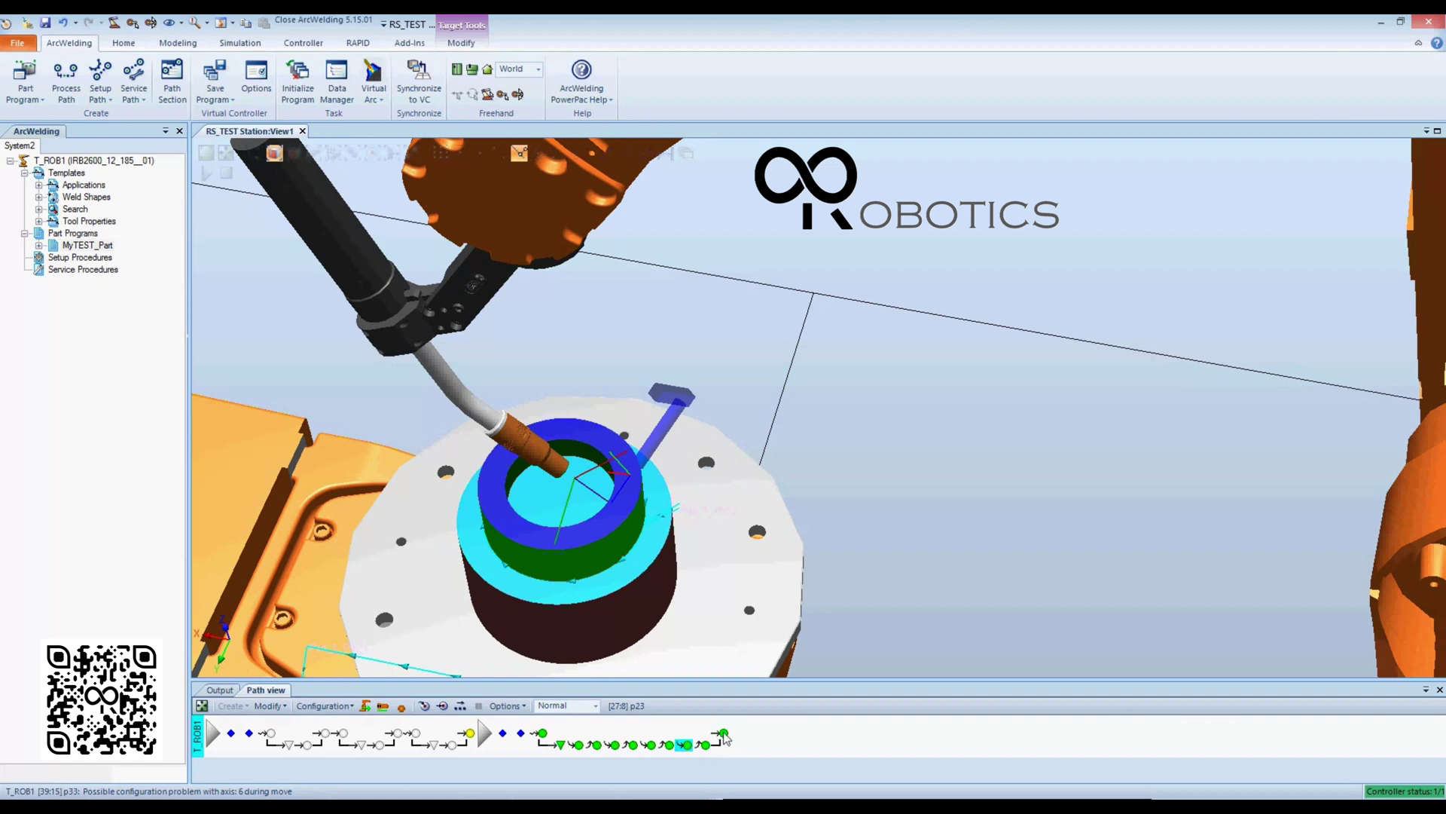
left_click(247, 707)
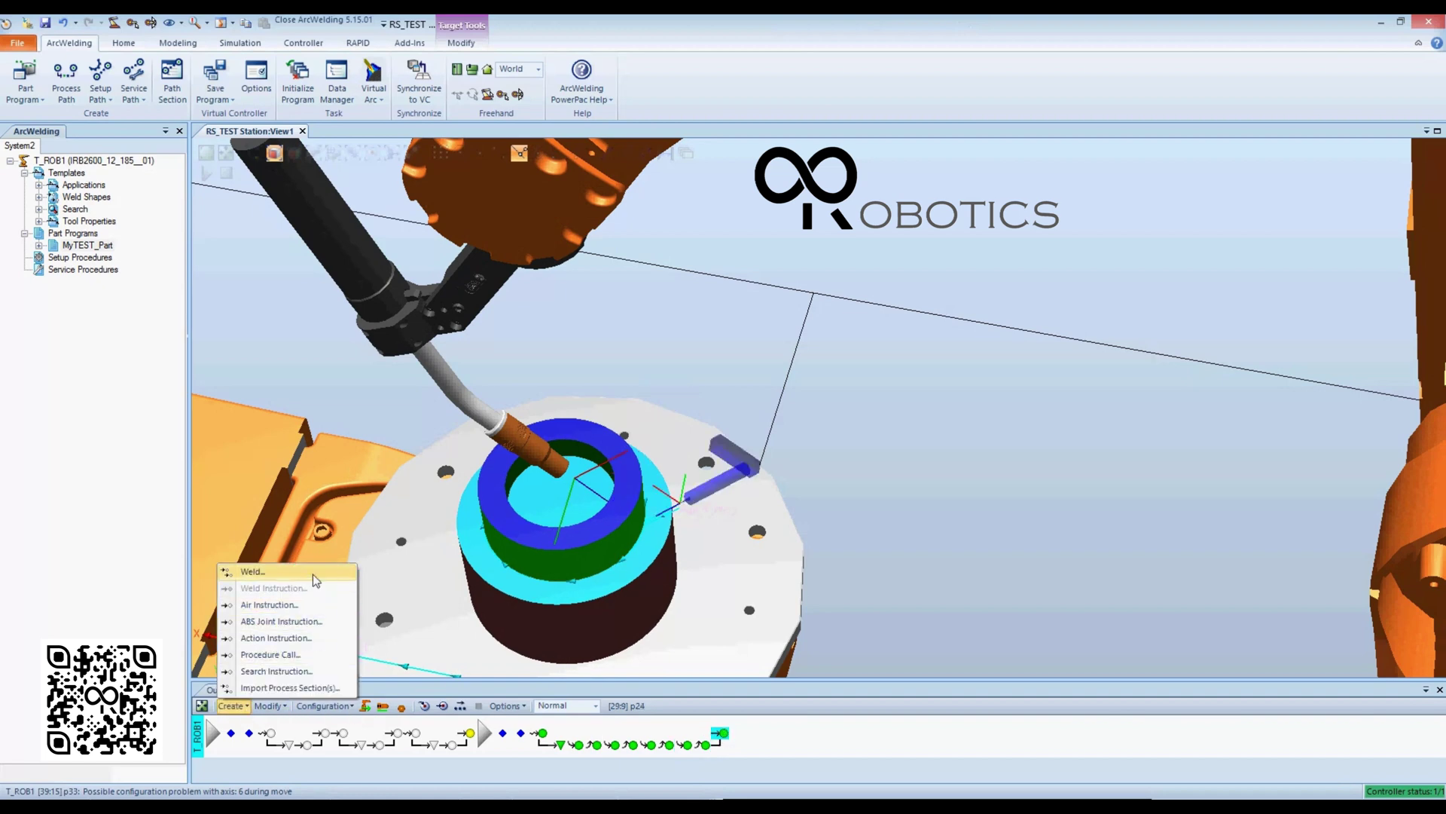
left_click(253, 572)
scroll(617, 345, "up", 6)
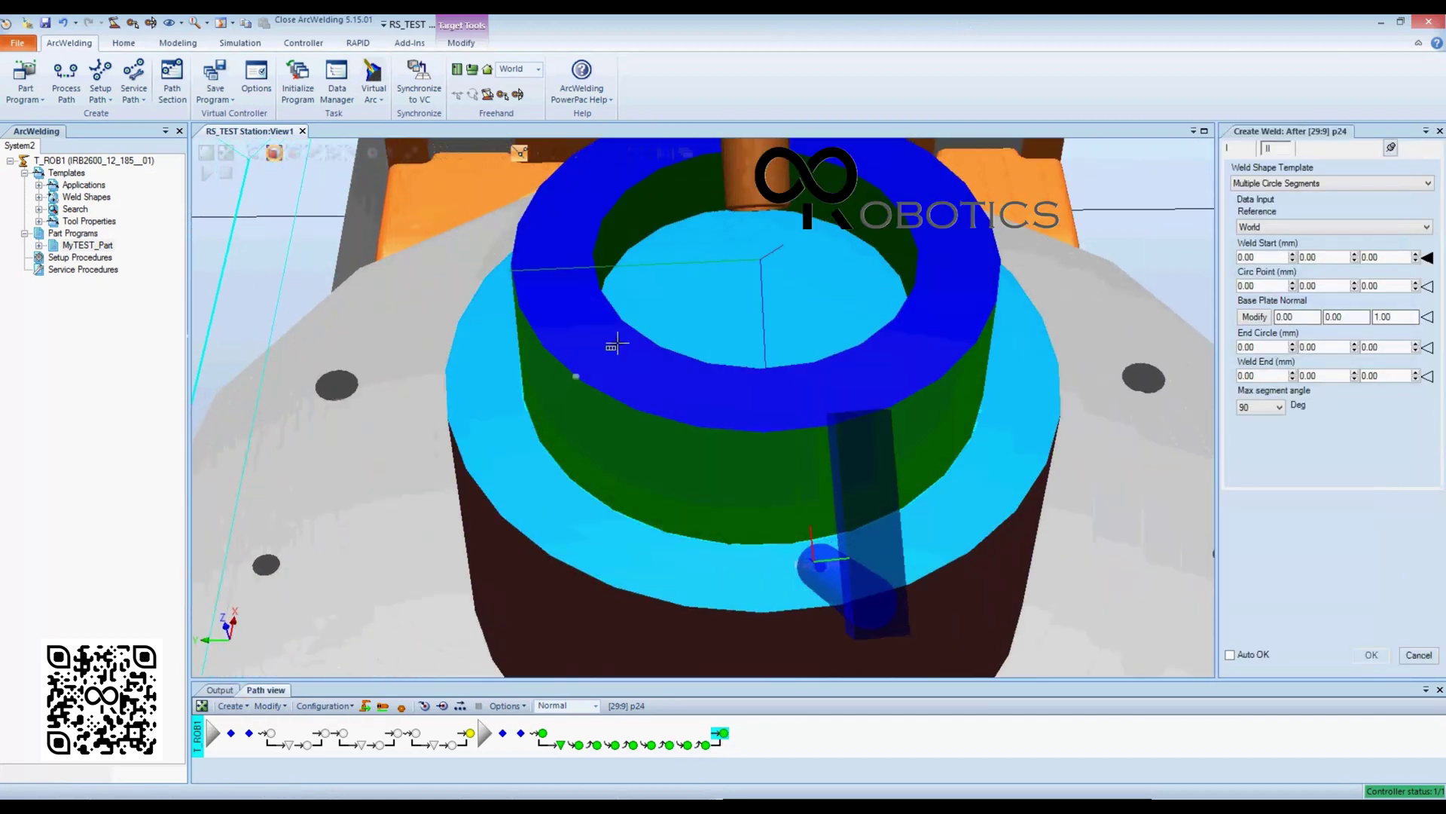
scroll(617, 343, "up", 1)
left_click_drag(618, 343, 640, 313, "ctrl+shift")
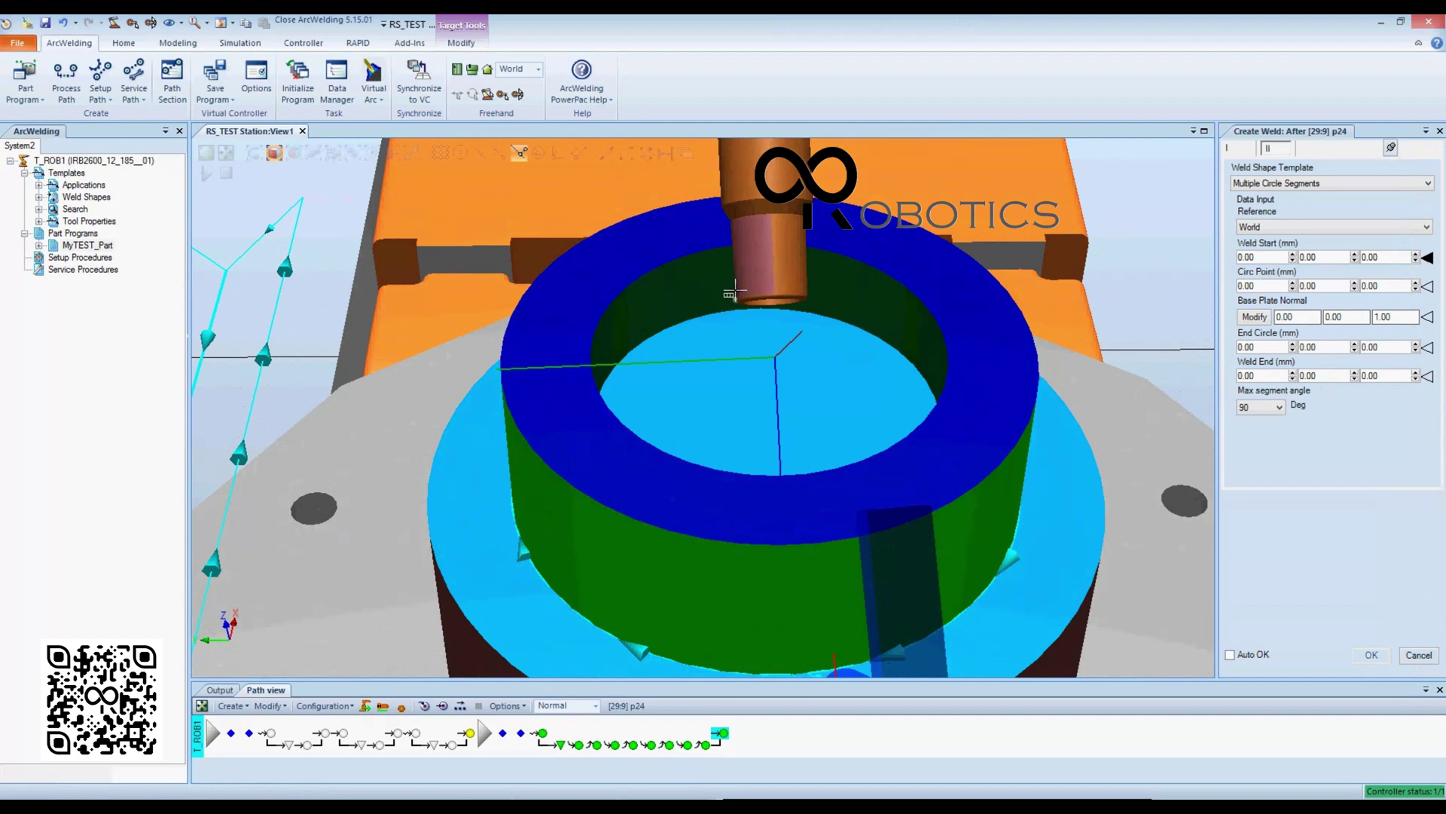
scroll(738, 305, "up", 3)
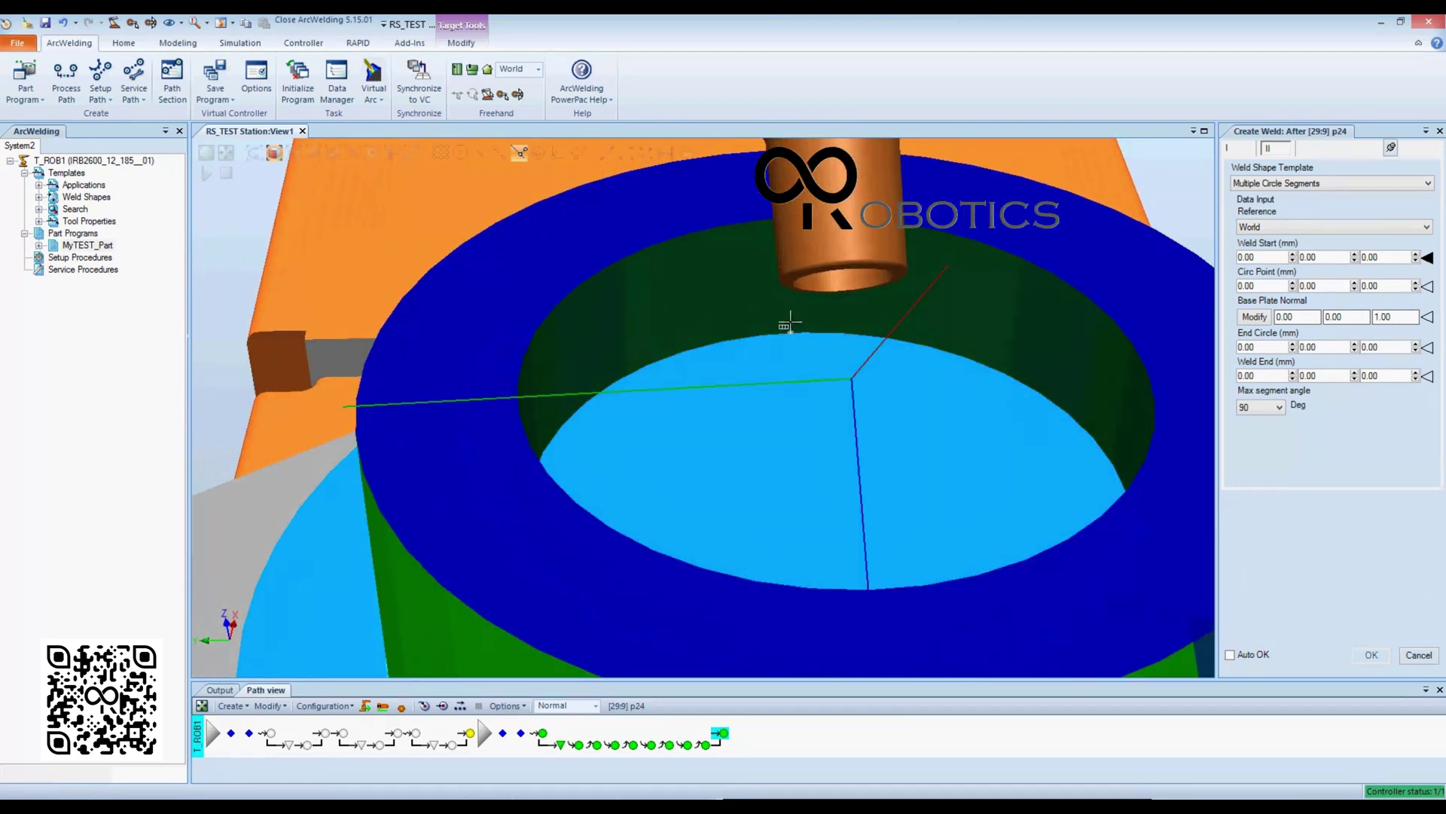
left_click(790, 325)
left_click(735, 330)
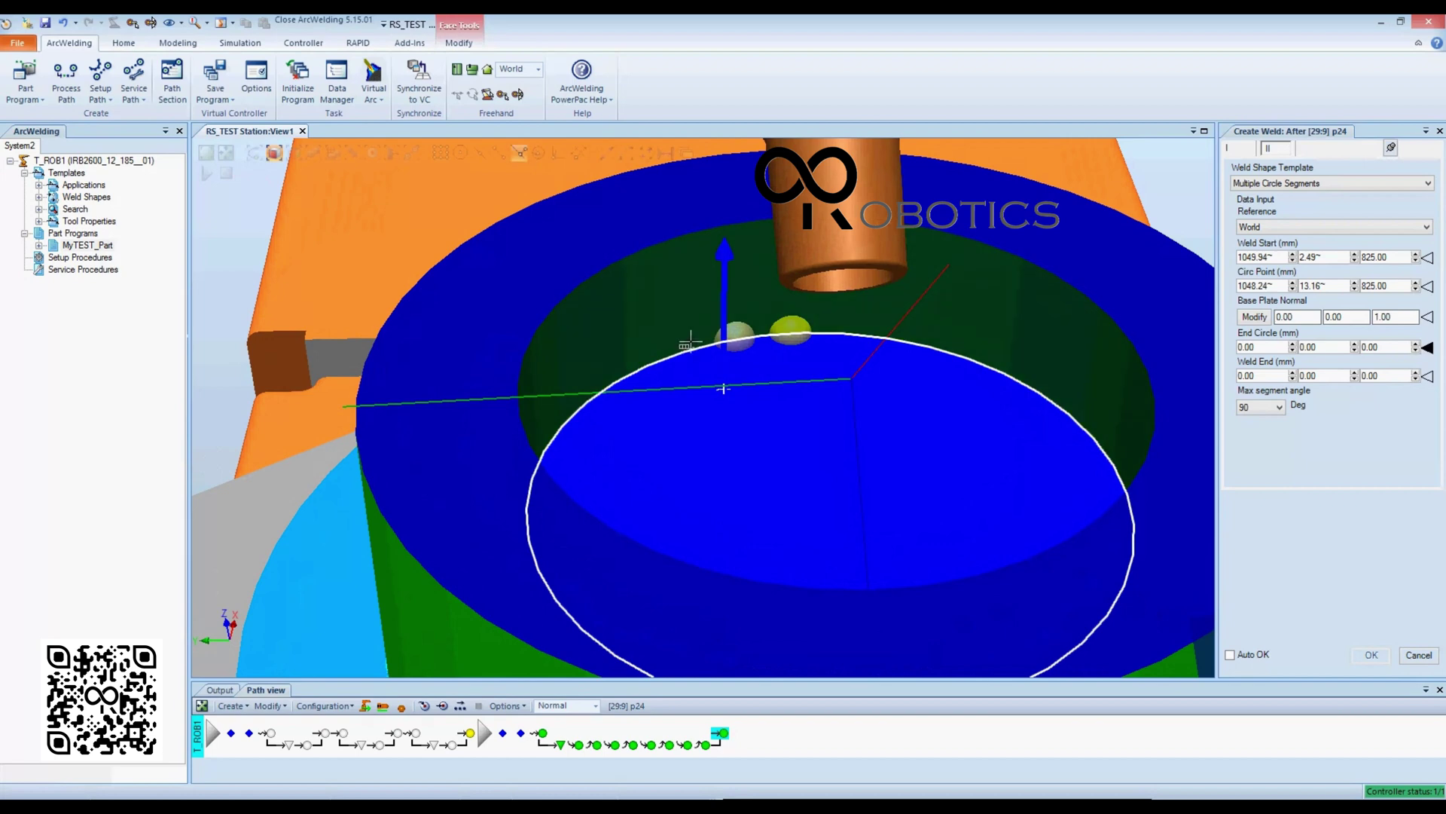
left_click(650, 346)
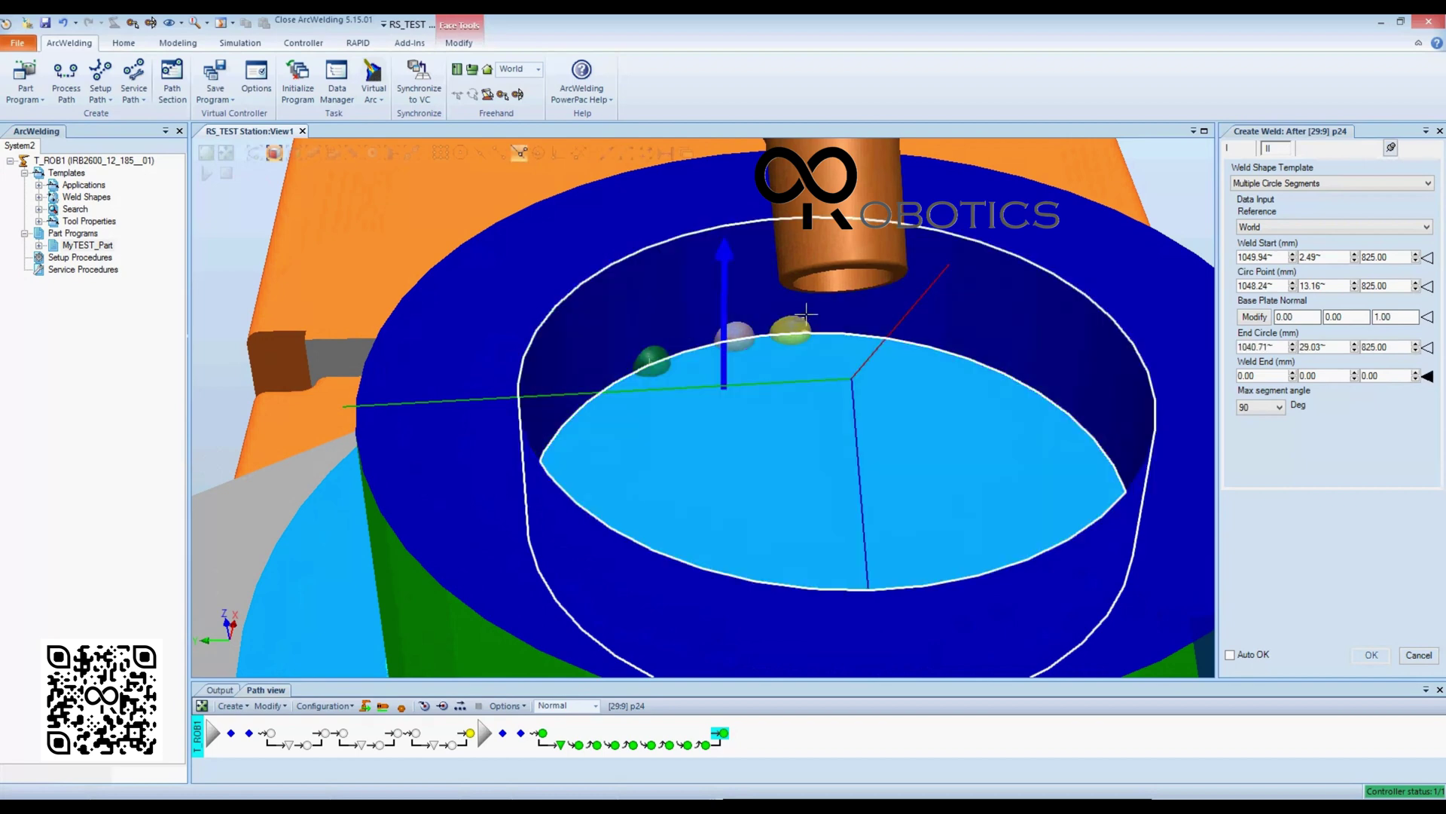
left_click_drag(806, 314, 809, 335, "ctrl+shift")
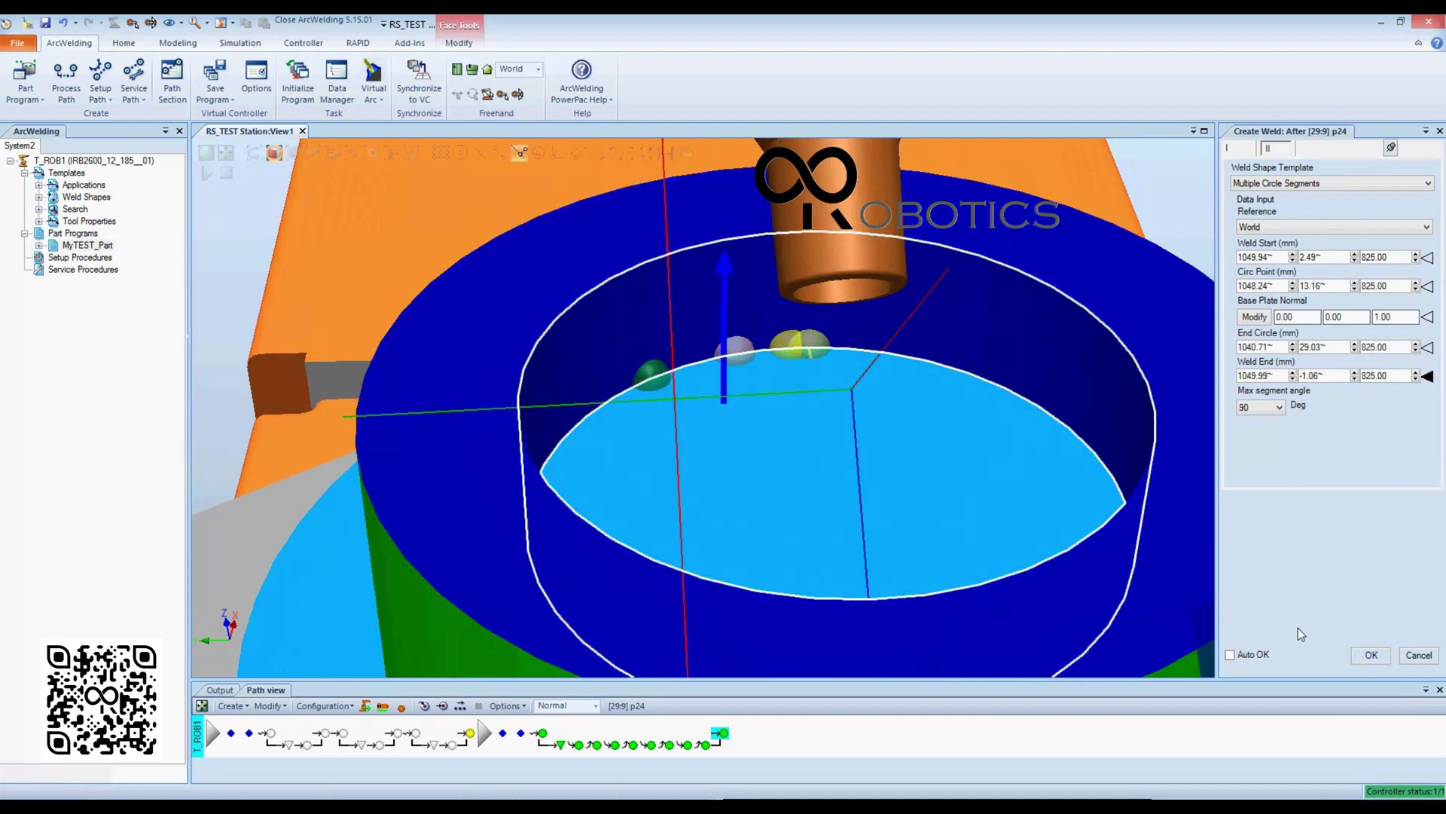
scroll(1130, 638, "down", 4)
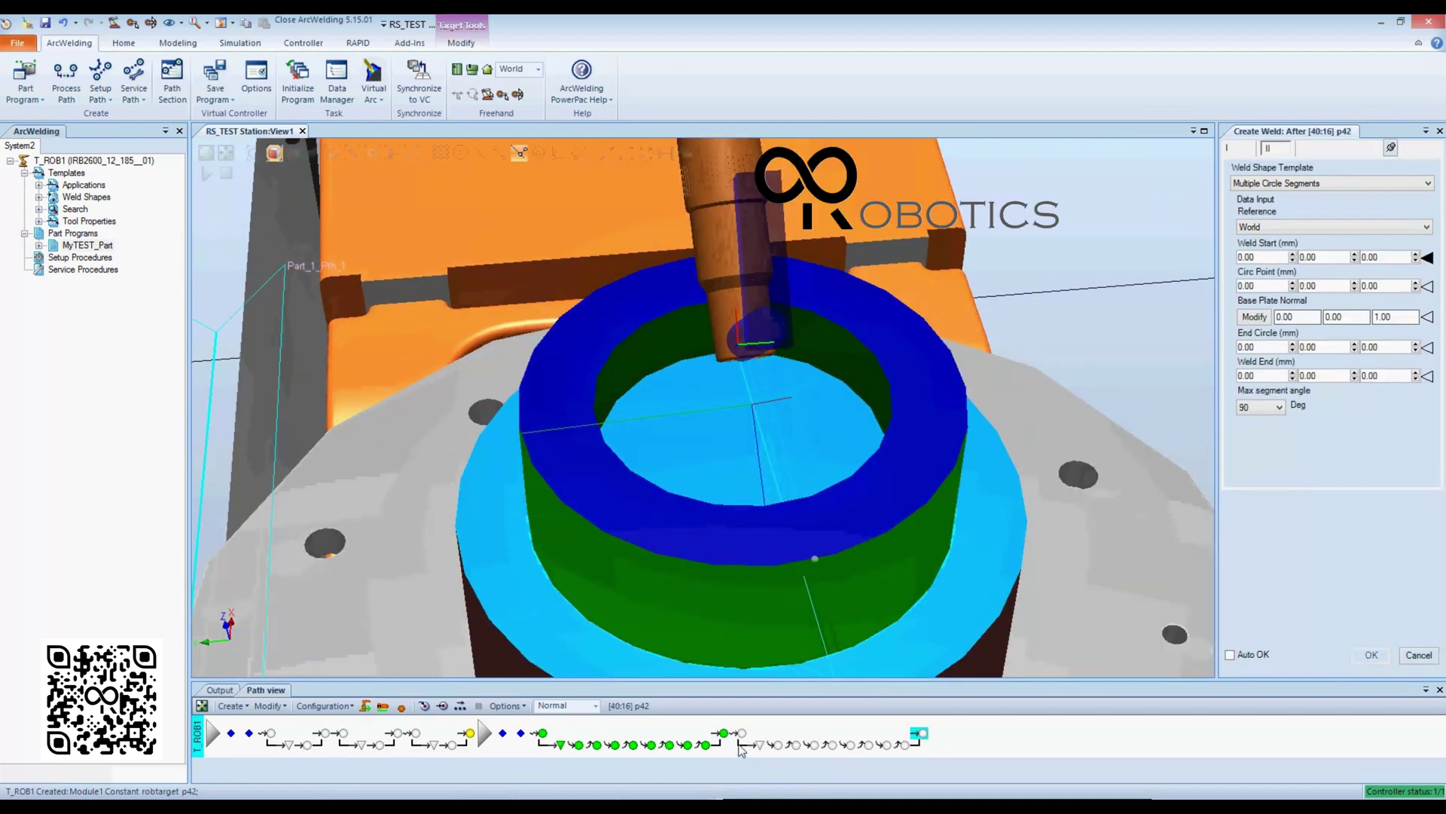
Convert the approach move to target p29 of the new inner weld to a linear move.
left_click(742, 738)
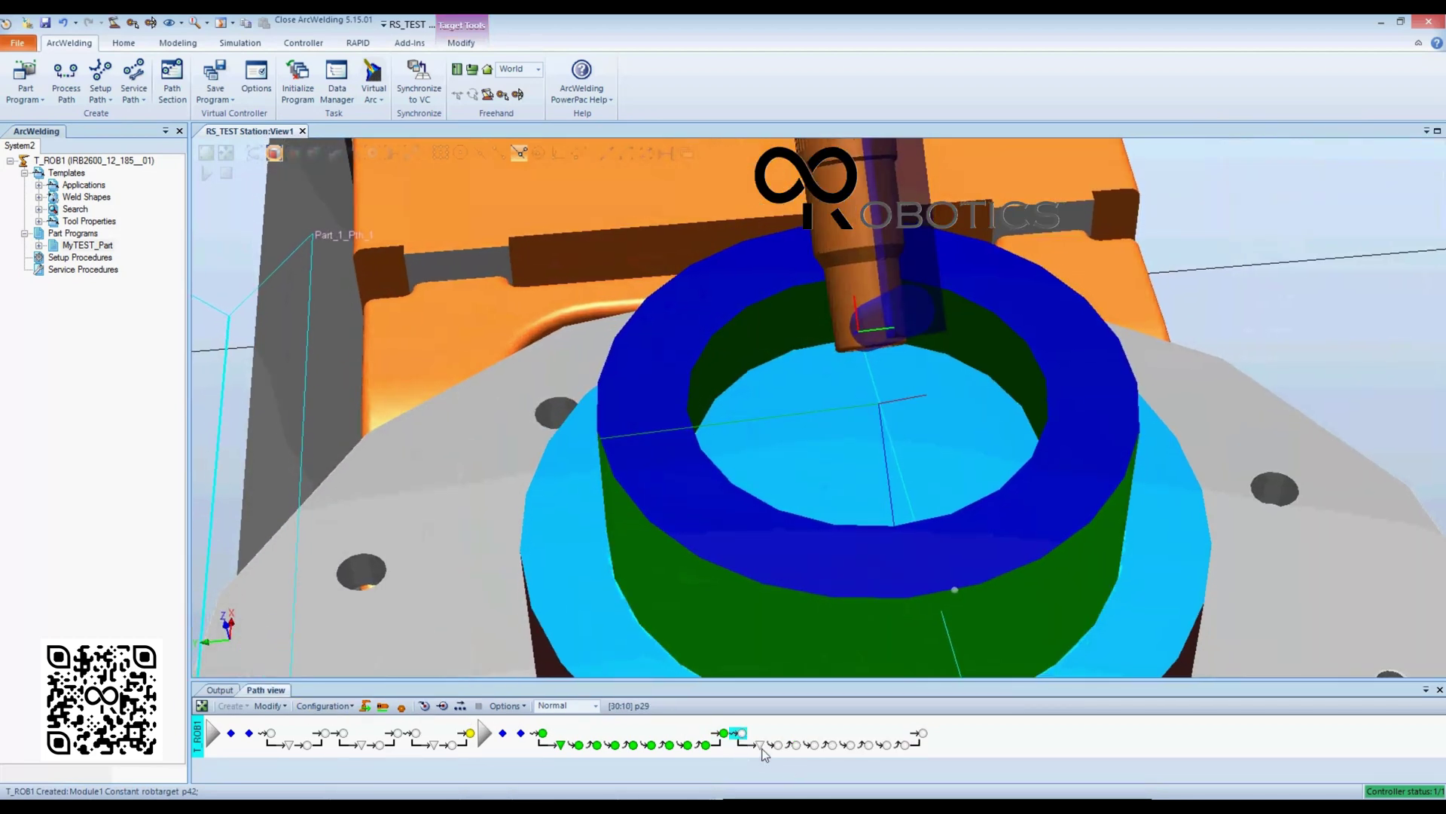
right_click(740, 734)
mouse_move(806, 625)
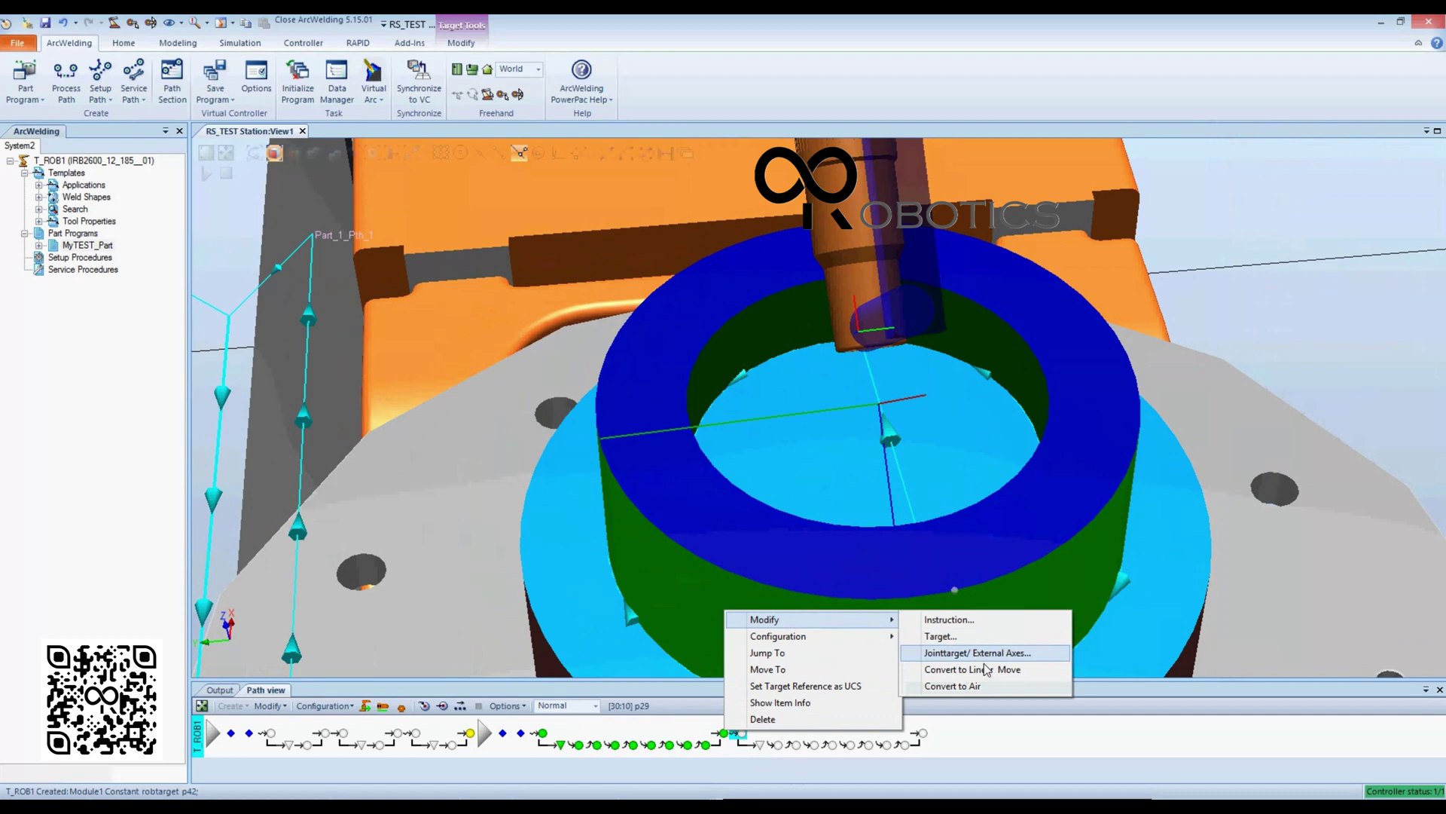
left_click(979, 669)
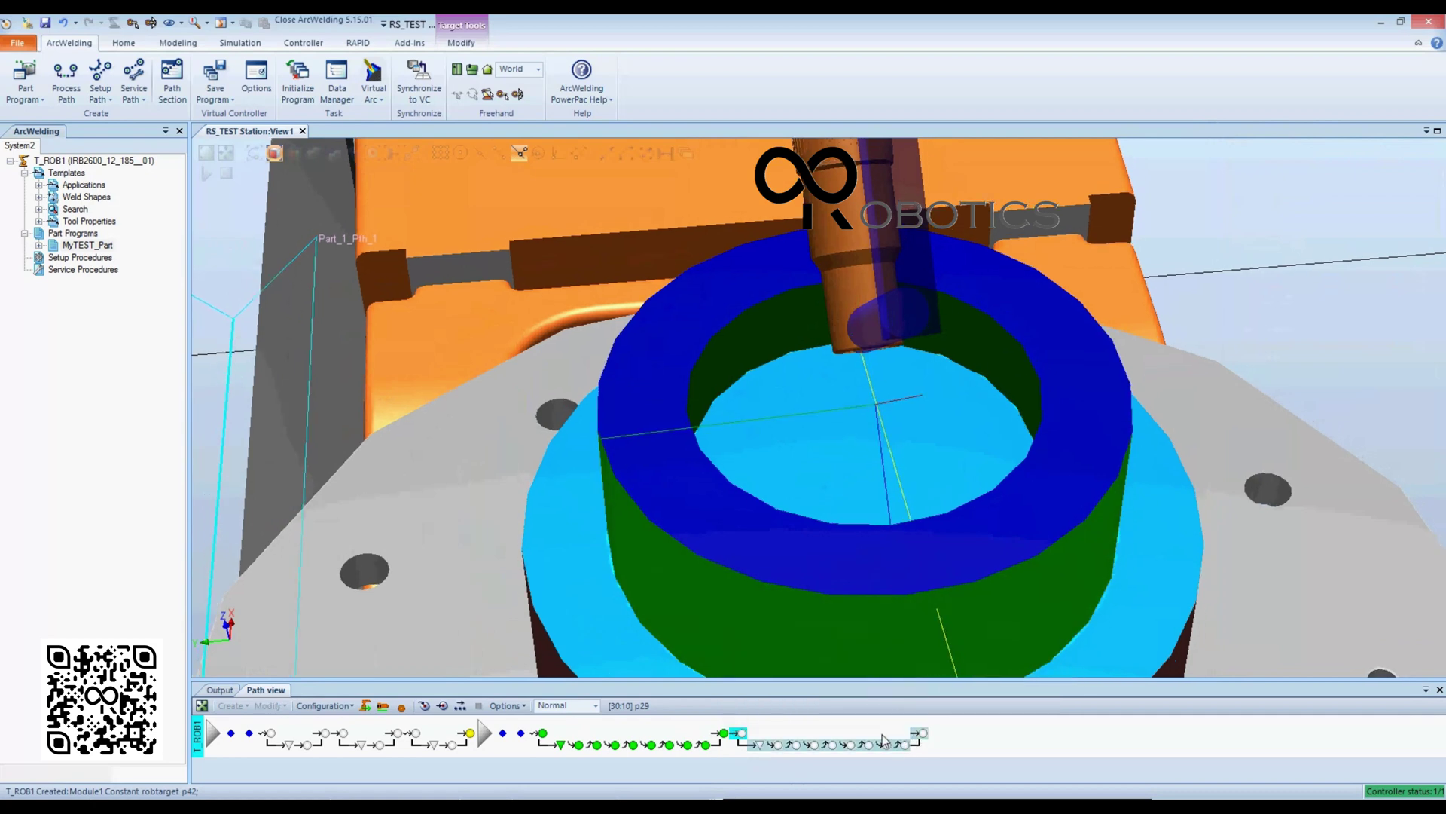
Move the robot through all inner weld targets from p29 to p42 and inspect the torch's final position.
left_click(443, 706)
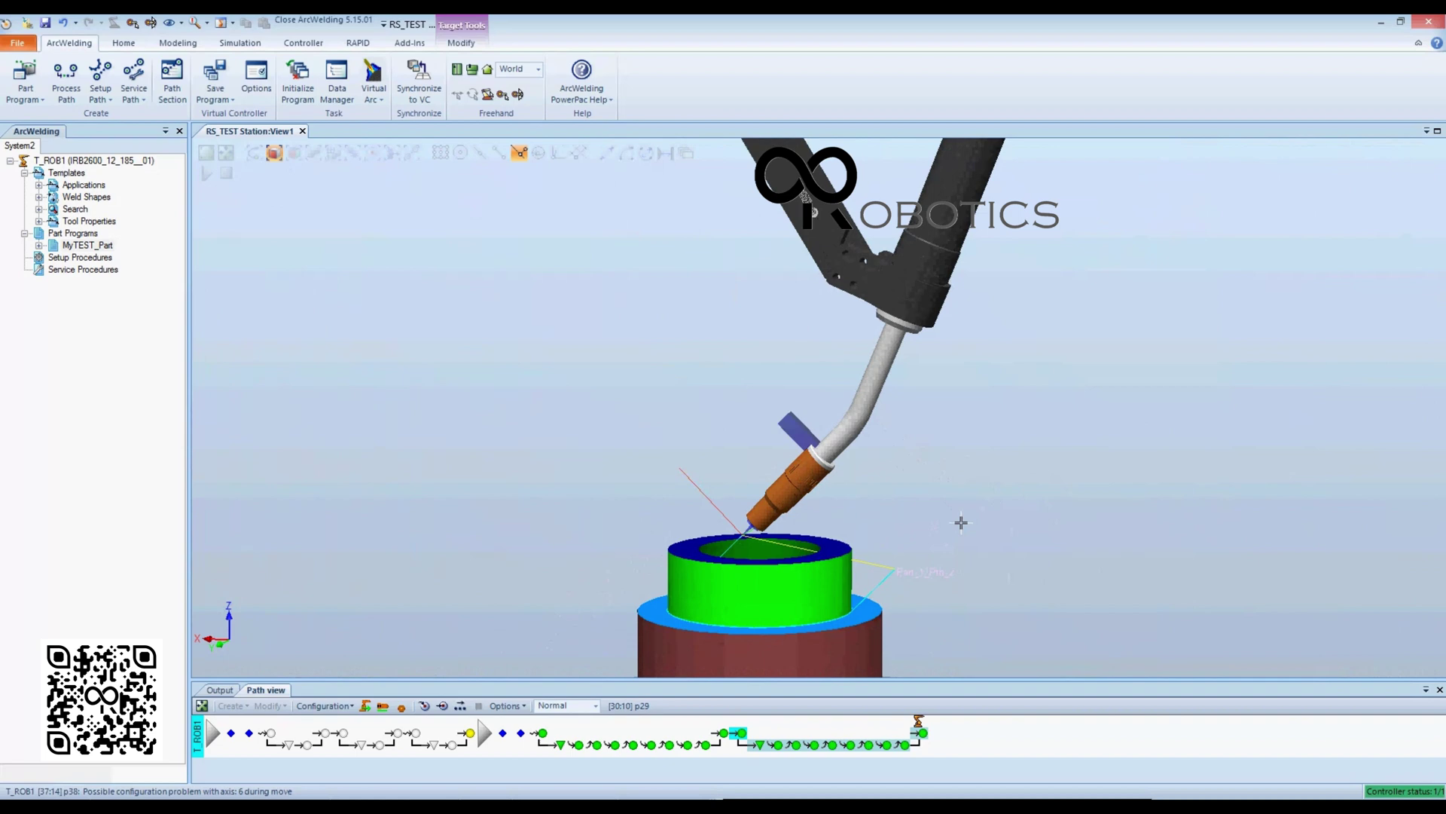
scroll(931, 546, "down", 5)
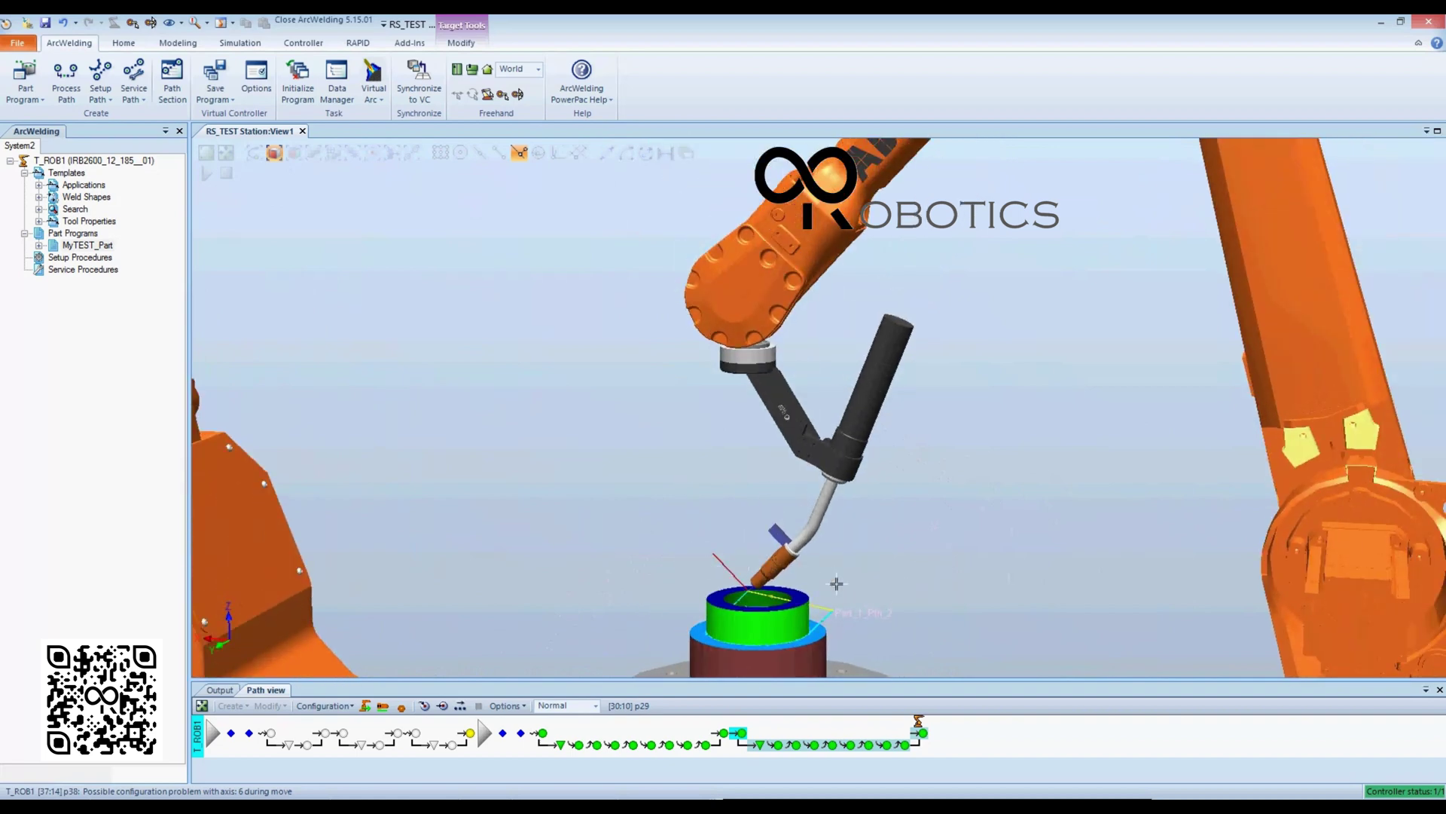
left_click_drag(837, 583, 904, 527, "ctrl+shift")
scroll(888, 575, "up", 5)
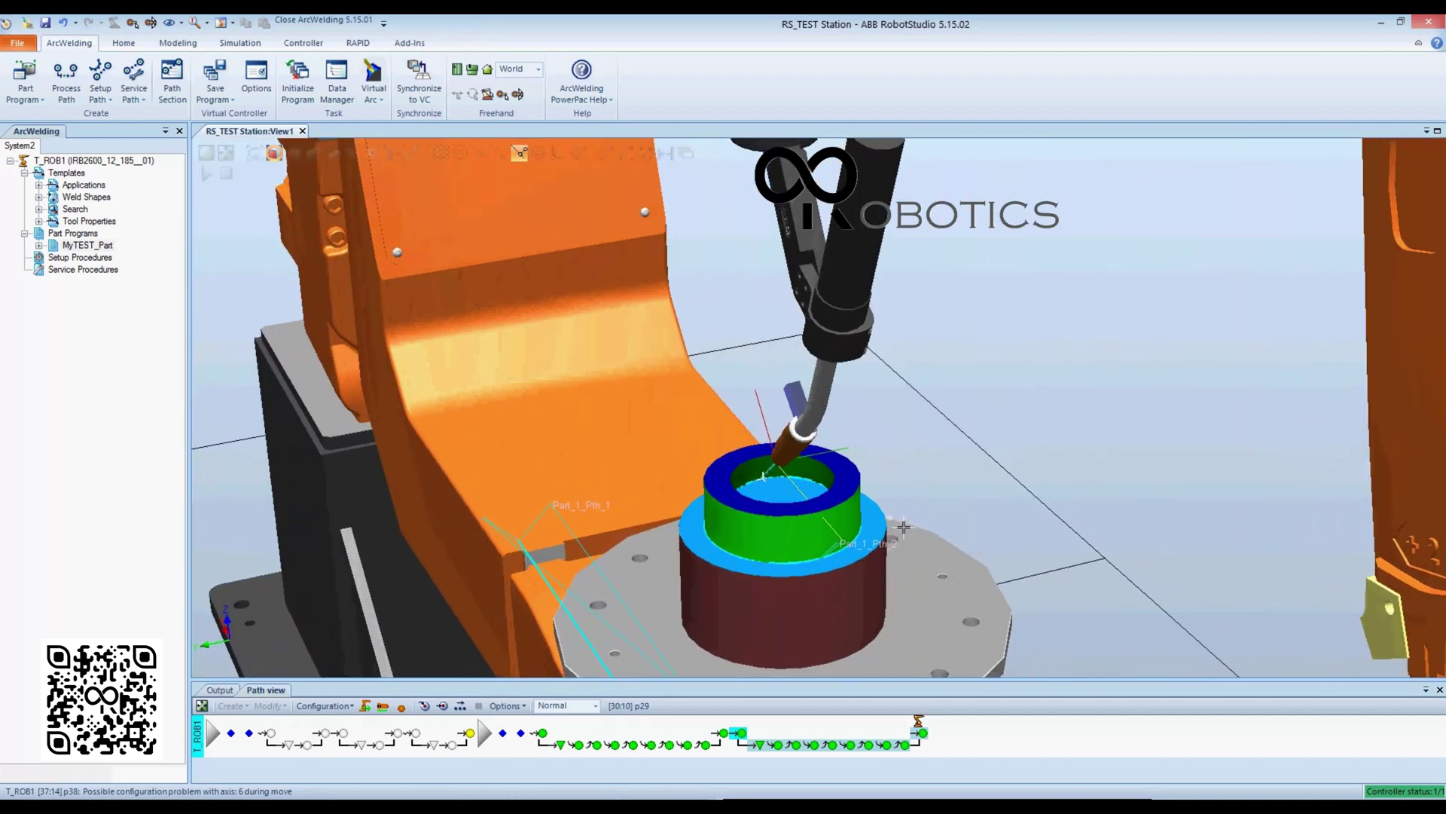